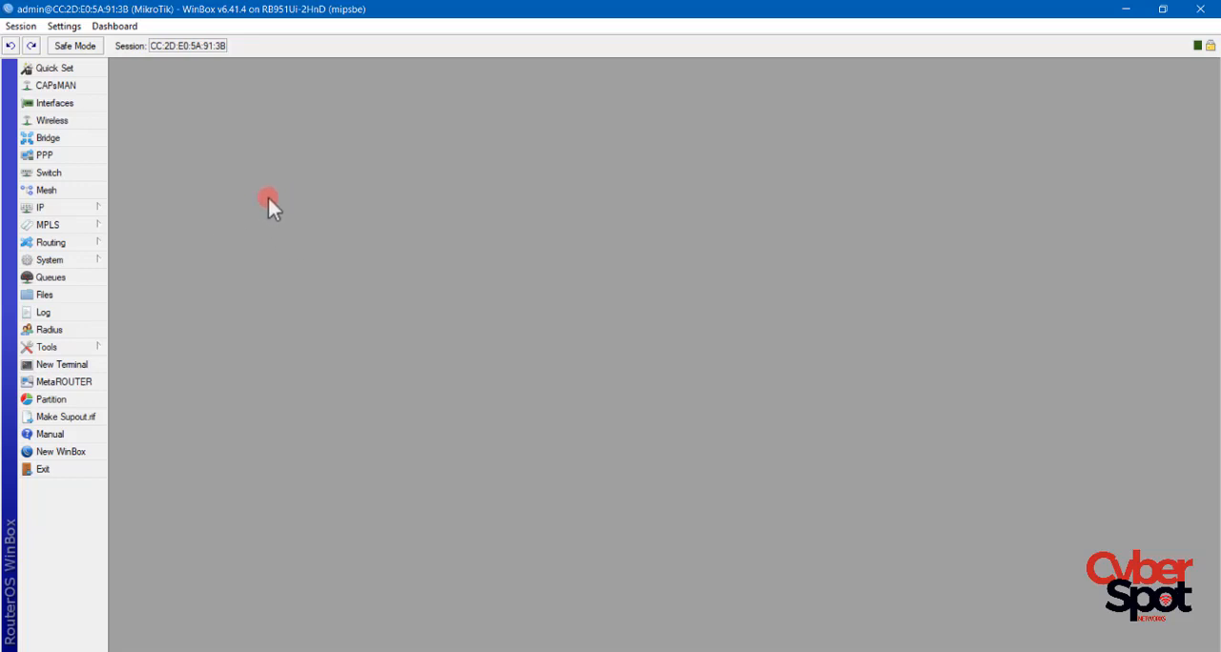
Set the router's system identity to ROUTER PRINCIPAL.
{"action": "left_click", "coordinate": [76, 262]}
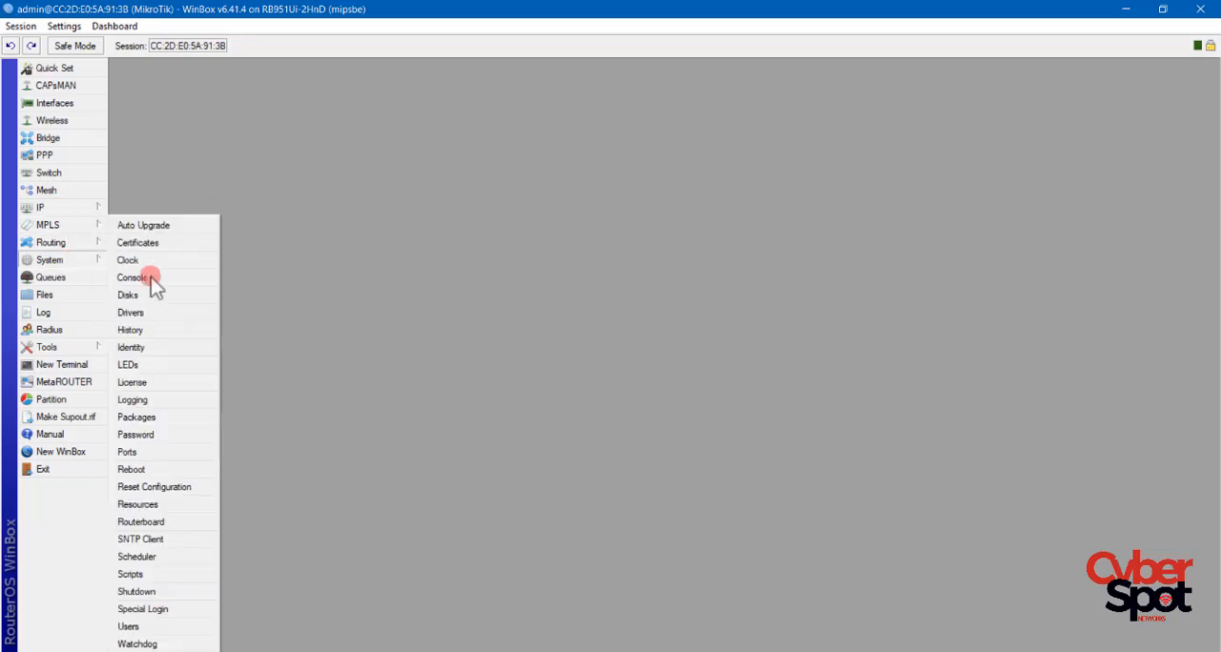
{"action": "left_click", "coordinate": [131, 347]}
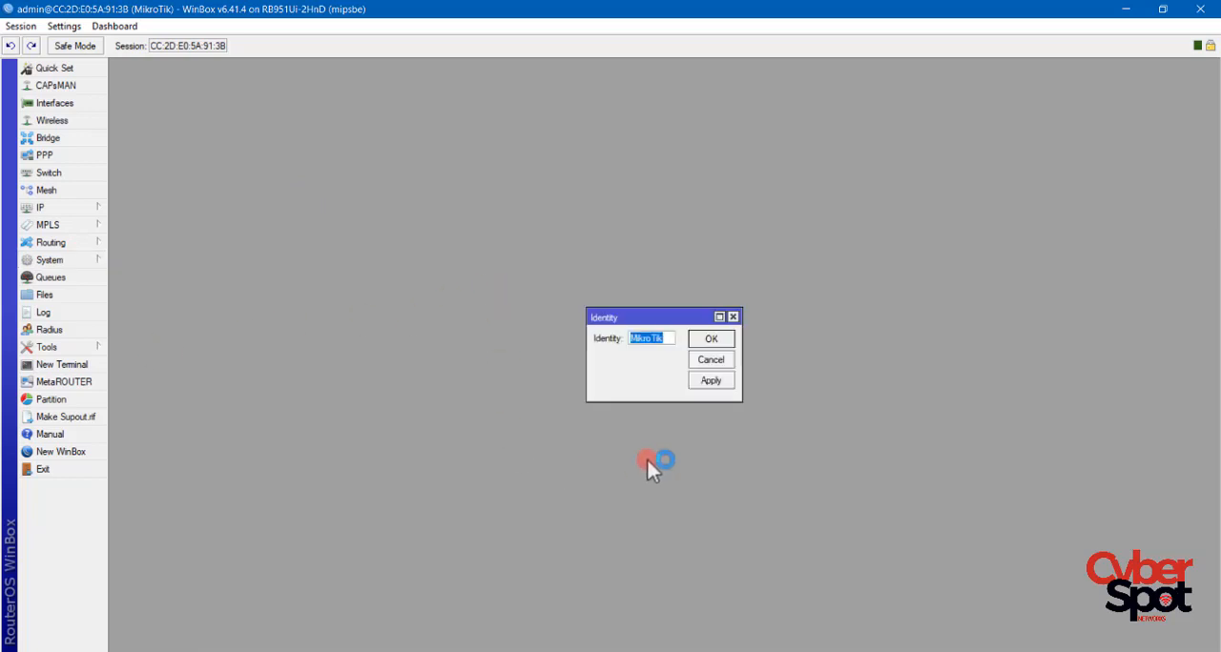
{"action": "left_click_drag", "start_coordinate": [584, 402], "coordinate": [496, 443]}
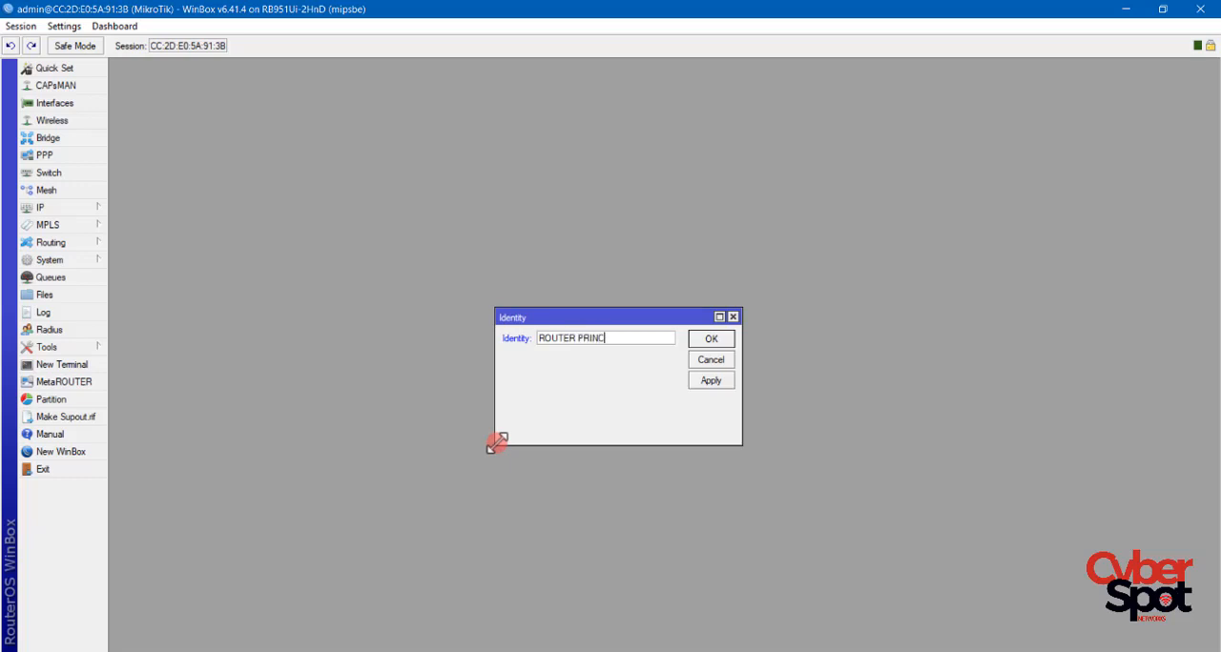
{"action": "left_click", "coordinate": [711, 340]}
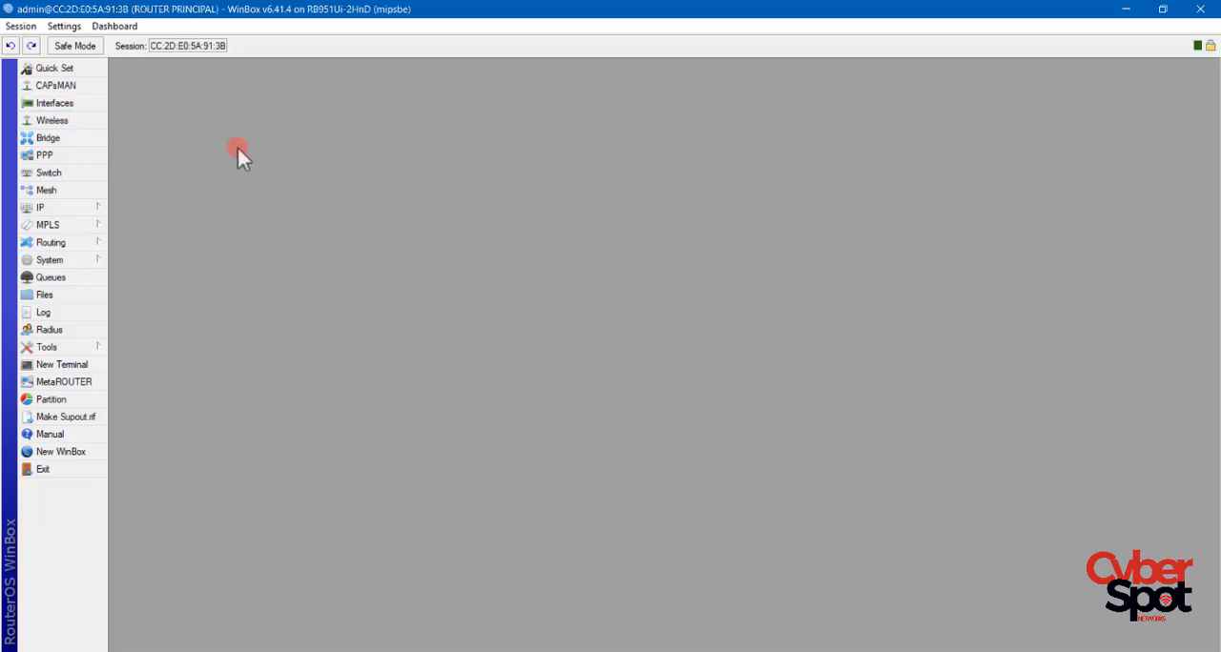
Rename the ether1 Ethernet interface to ether1-WAN.
{"action": "left_click", "coordinate": [52, 103]}
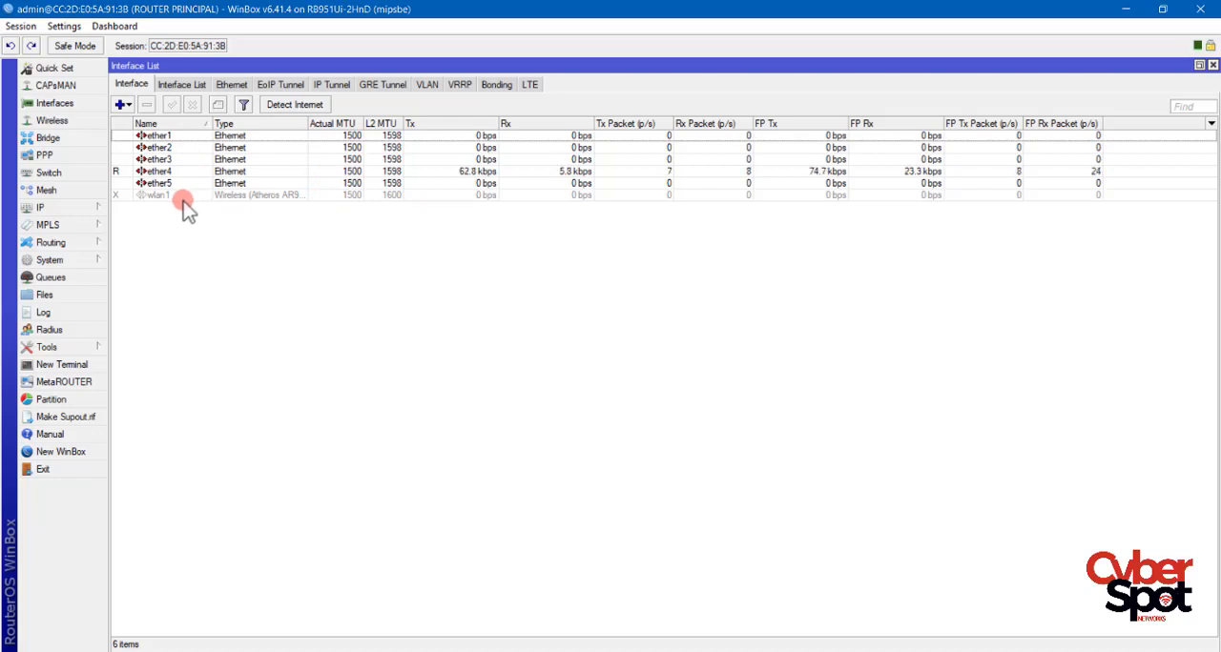
{"action": "left_click", "coordinate": [168, 137]}
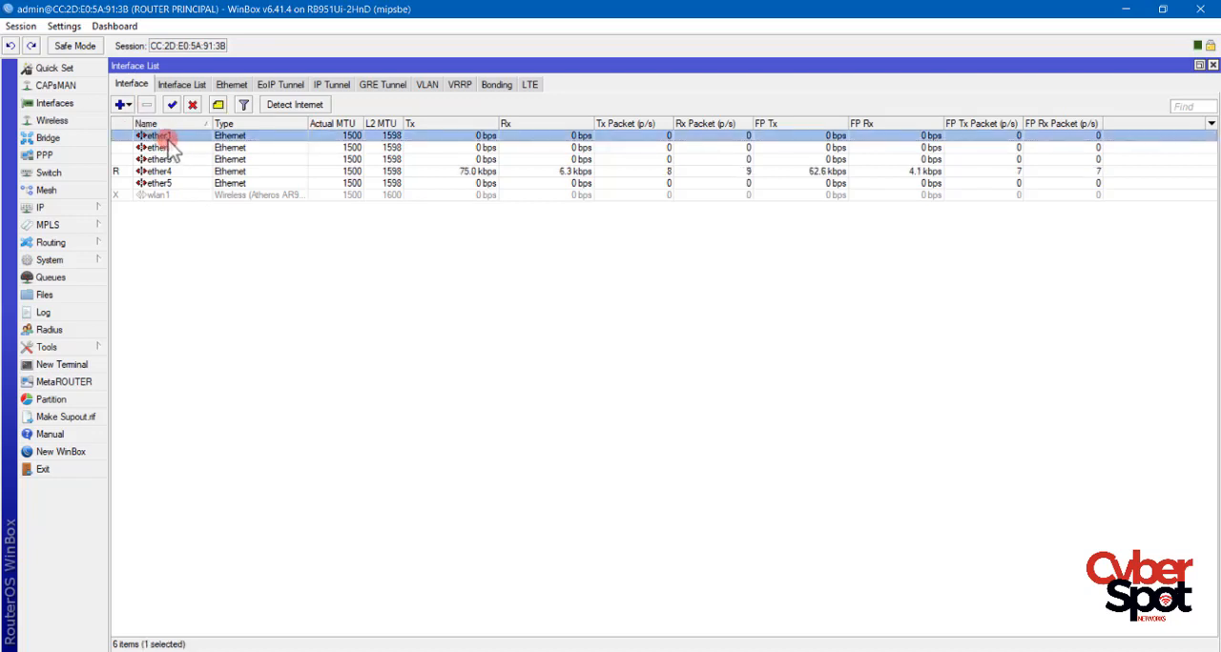
{"action": "double_click", "coordinate": [166, 137]}
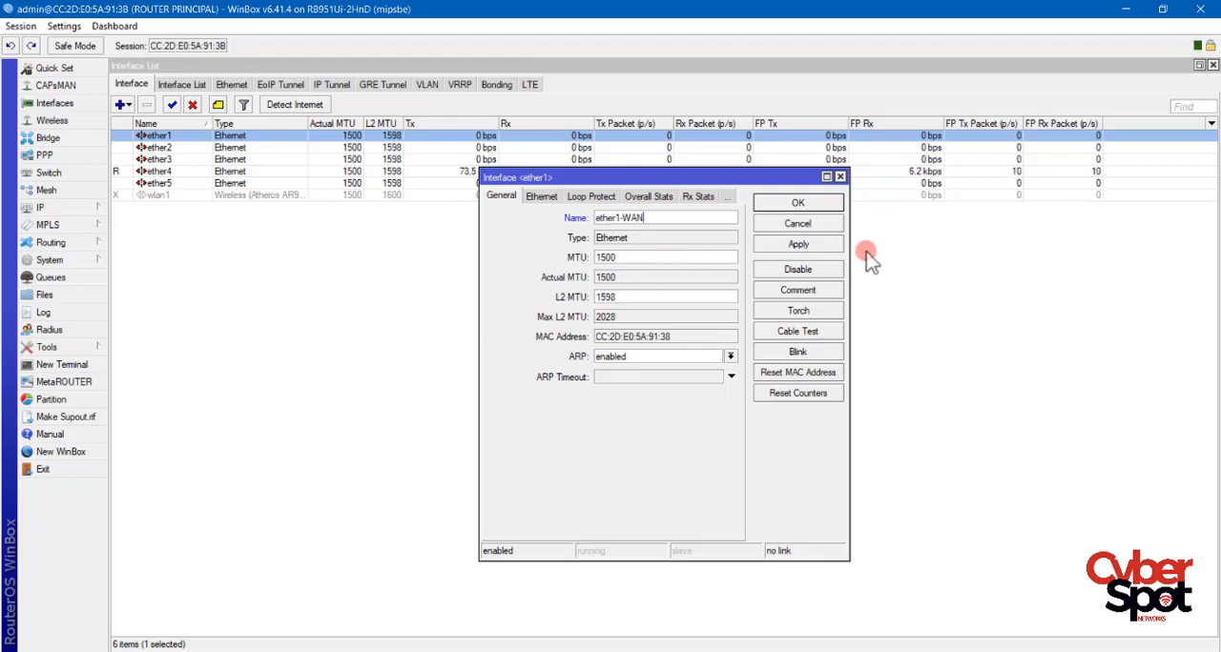
{"action": "left_click", "coordinate": [791, 201]}
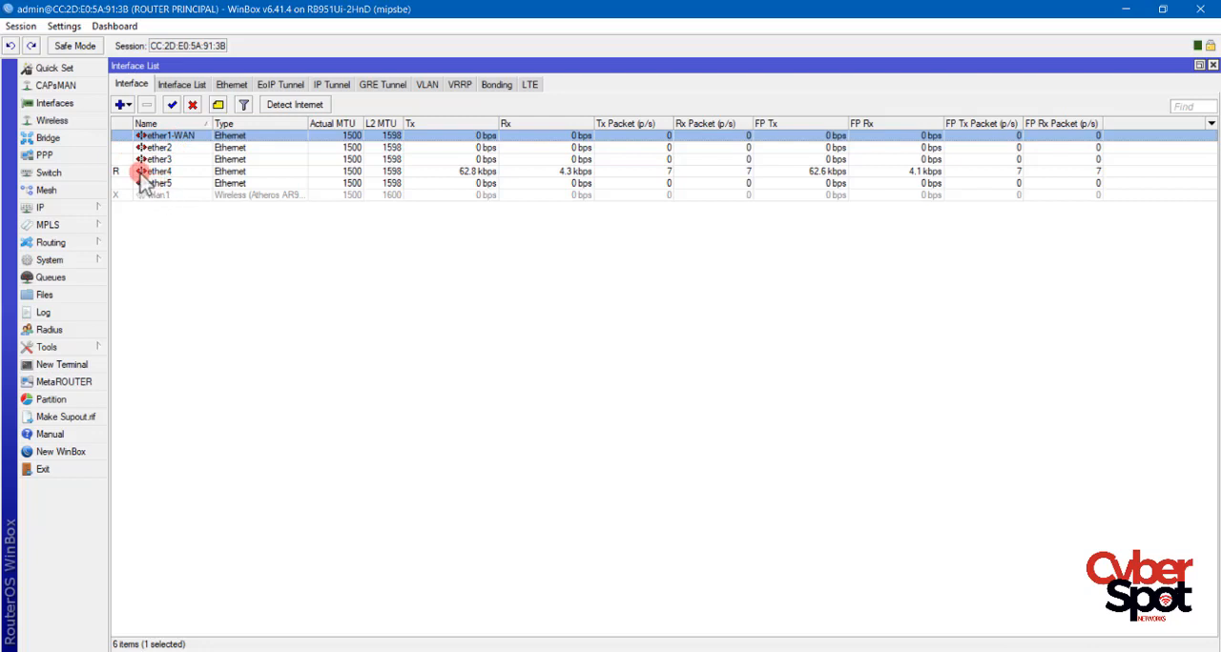
Create a new bridge interface, keeping the default general settings and the RSTP protocol mode.
{"action": "left_click", "coordinate": [48, 139]}
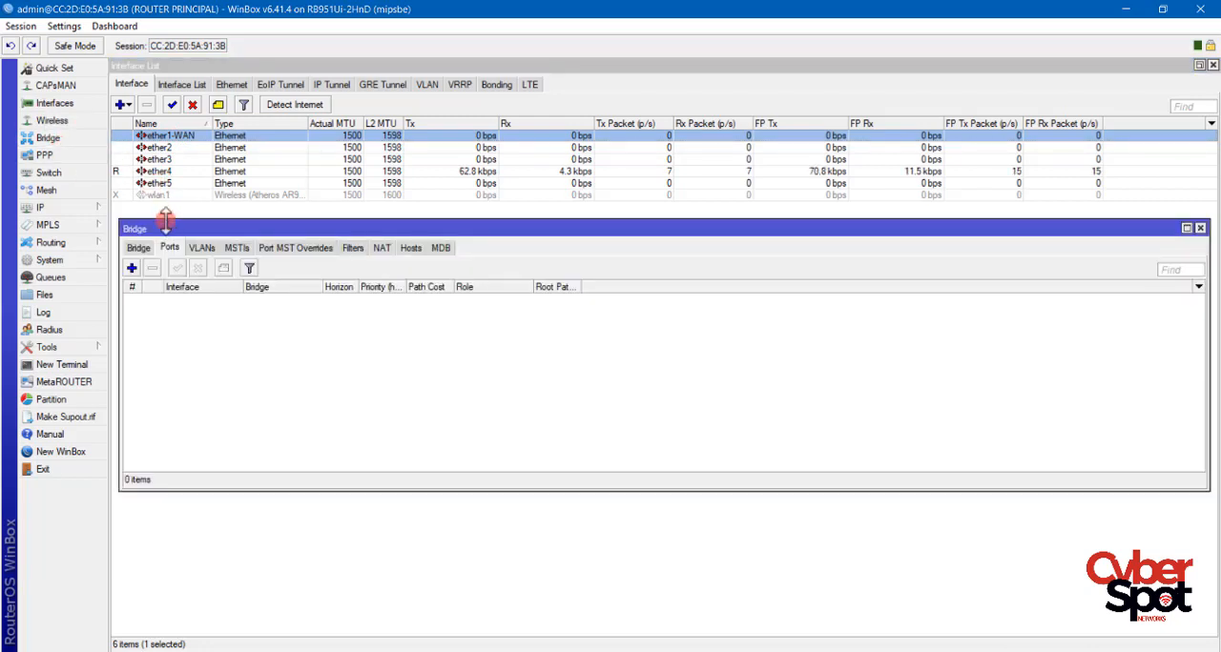
{"action": "left_click", "coordinate": [138, 247]}
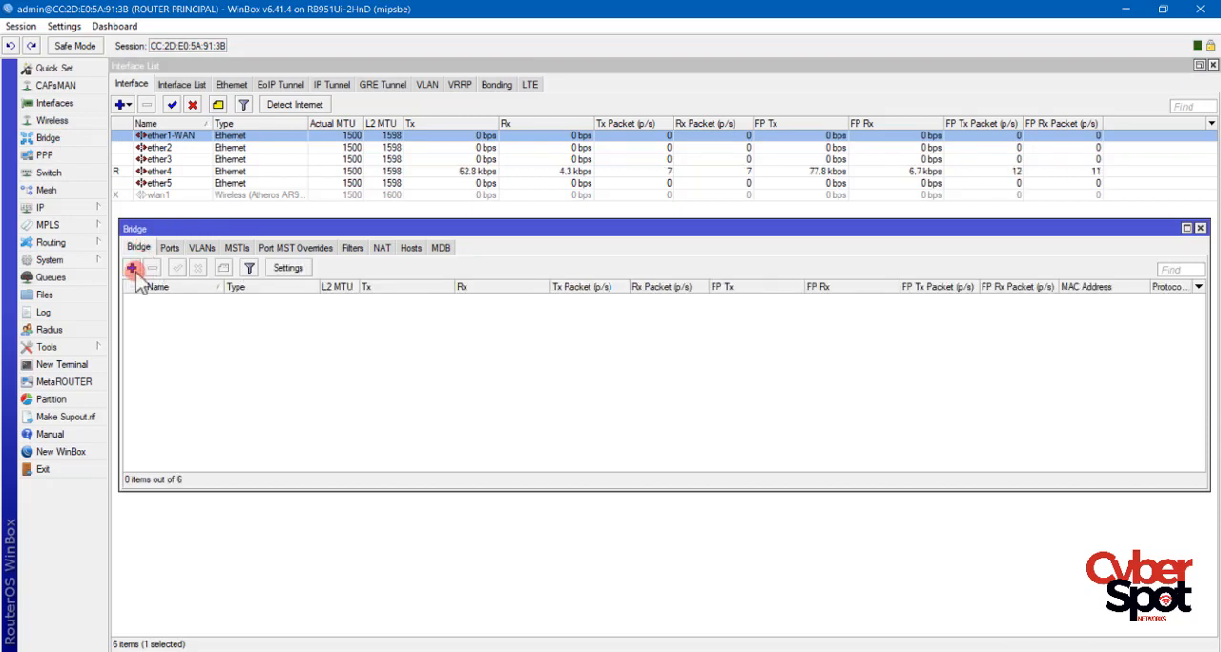
{"action": "left_click", "coordinate": [133, 269]}
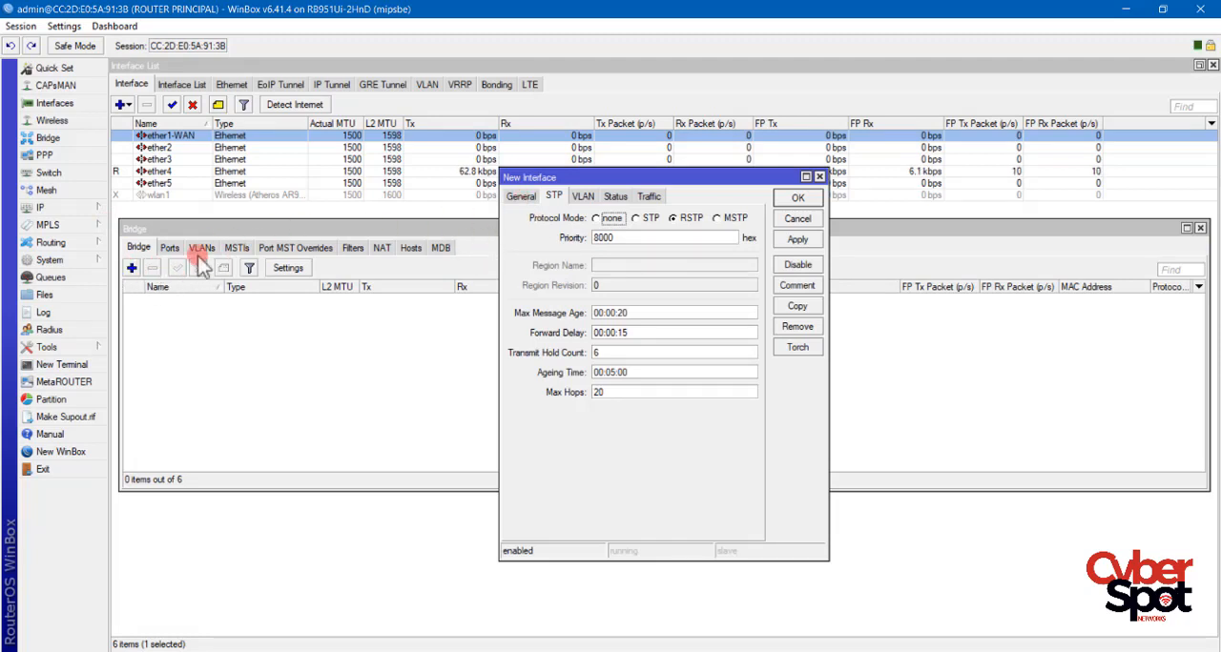
{"action": "left_click", "coordinate": [520, 197]}
{"action": "left_click", "coordinate": [784, 201]}
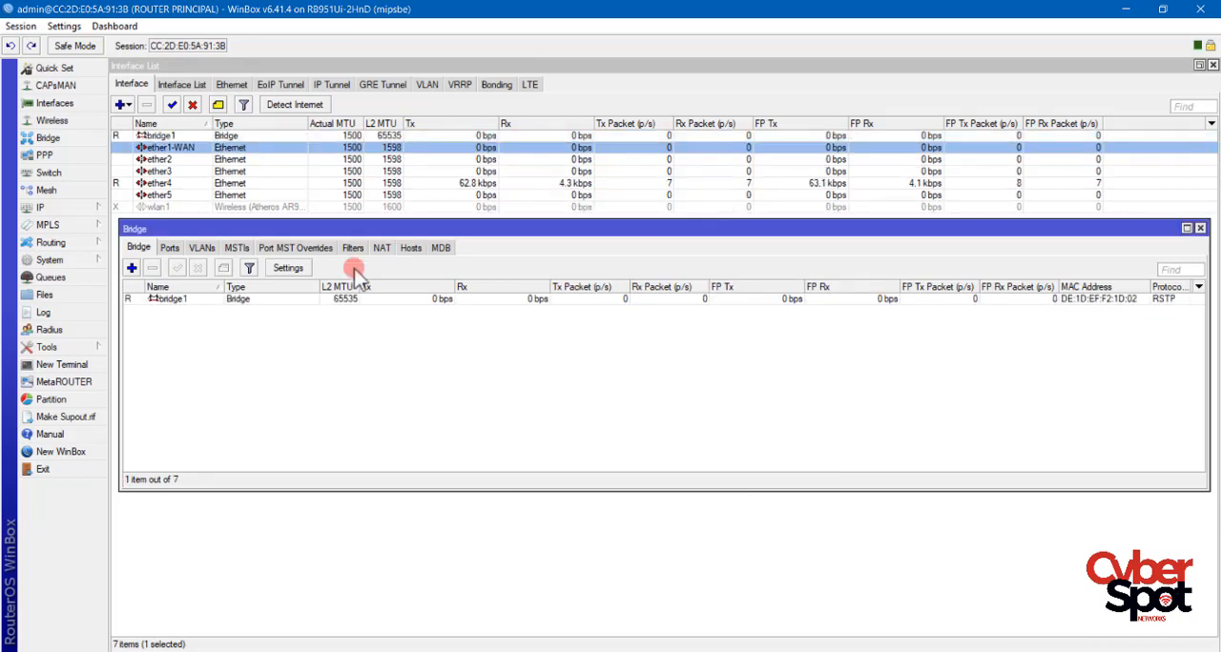
Rename the newly created bridge to LOCAL.
{"action": "double_click", "coordinate": [199, 299]}
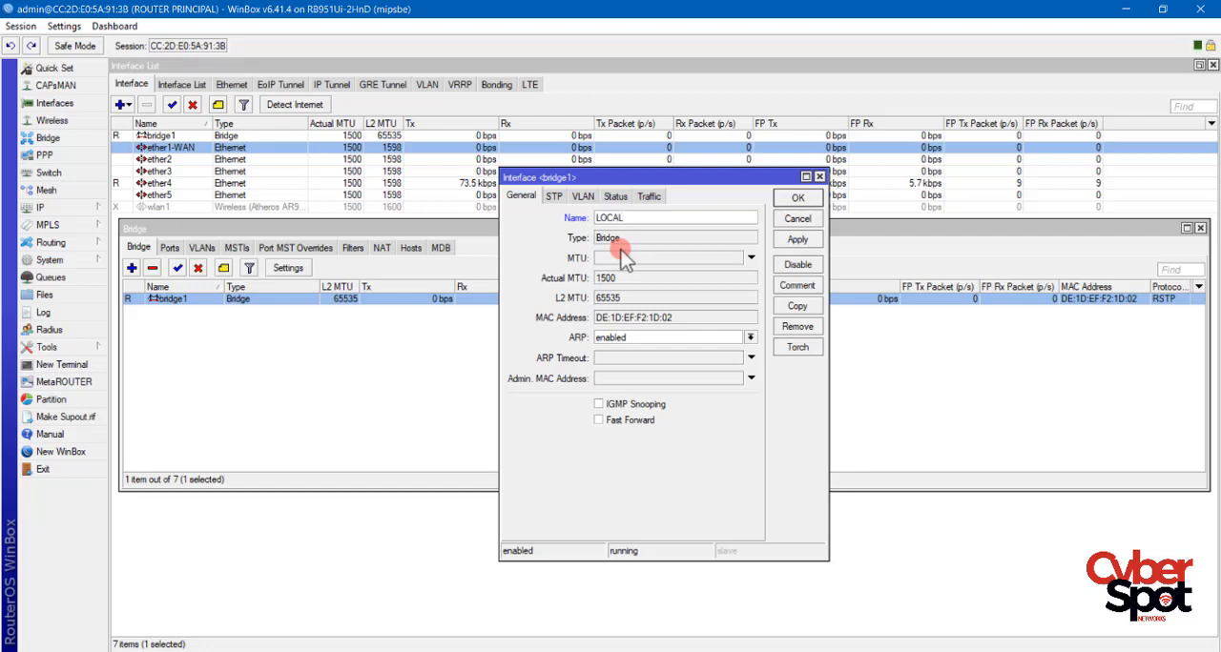
{"action": "left_click", "coordinate": [797, 239]}
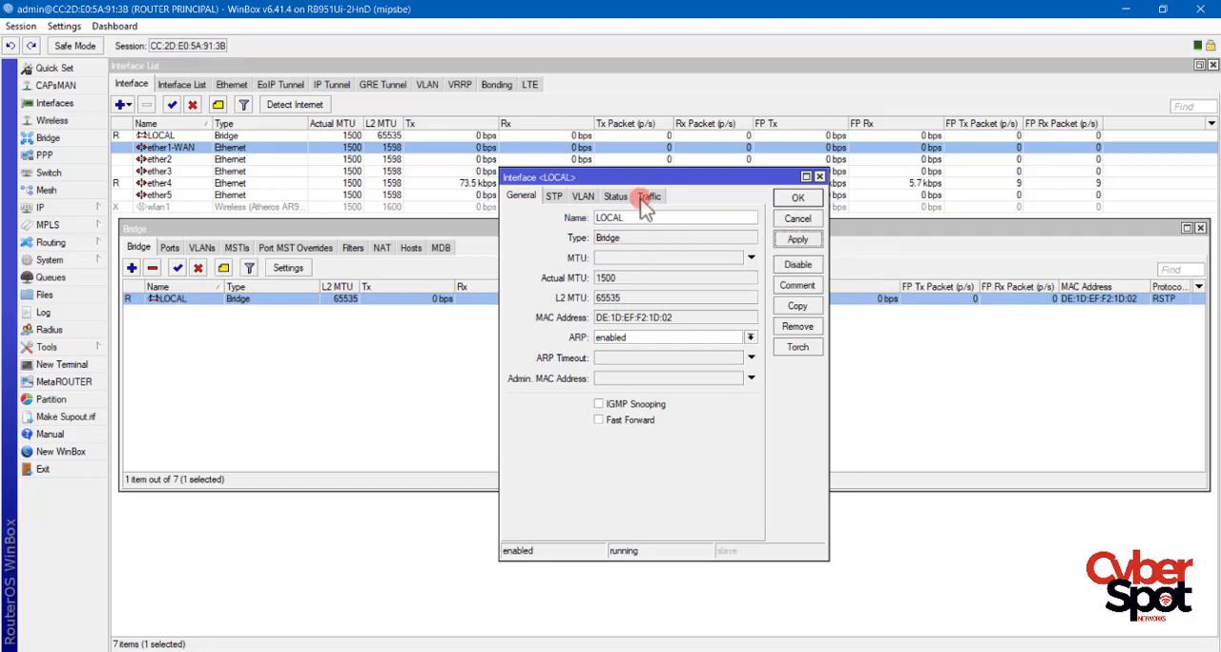
{"action": "left_click", "coordinate": [793, 199]}
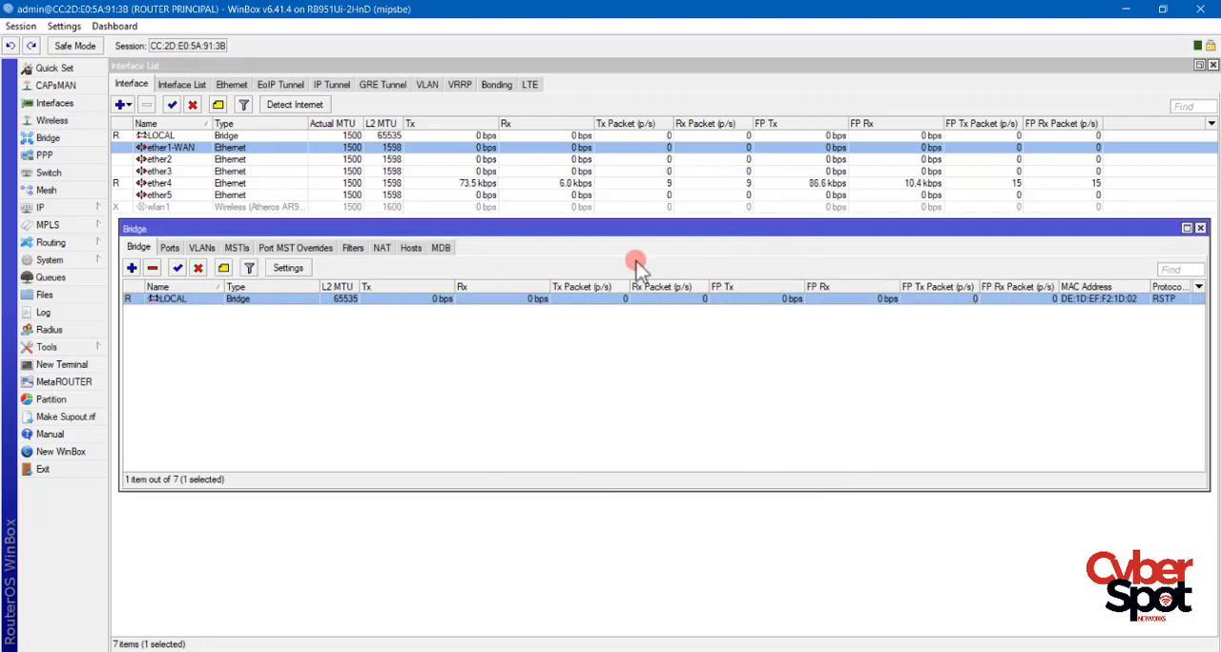
Add ether2 as a port of the LOCAL bridge with hardware offload enabled.
{"action": "left_click", "coordinate": [169, 248]}
{"action": "left_click", "coordinate": [131, 268]}
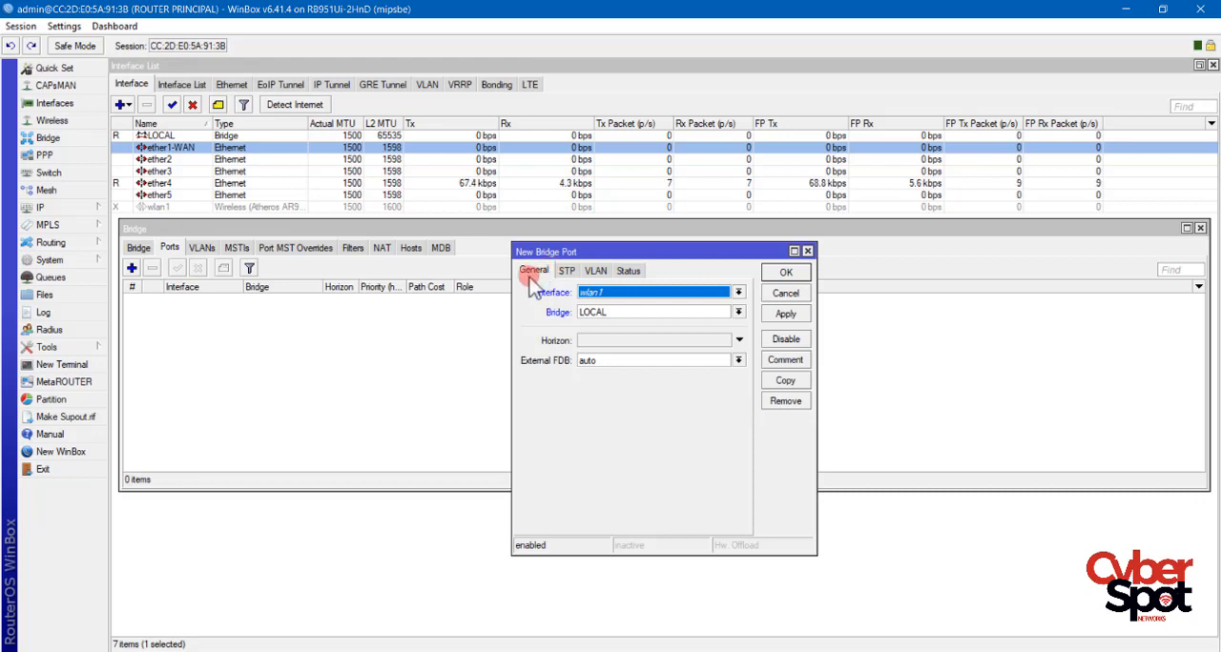
{"action": "left_click", "coordinate": [647, 296]}
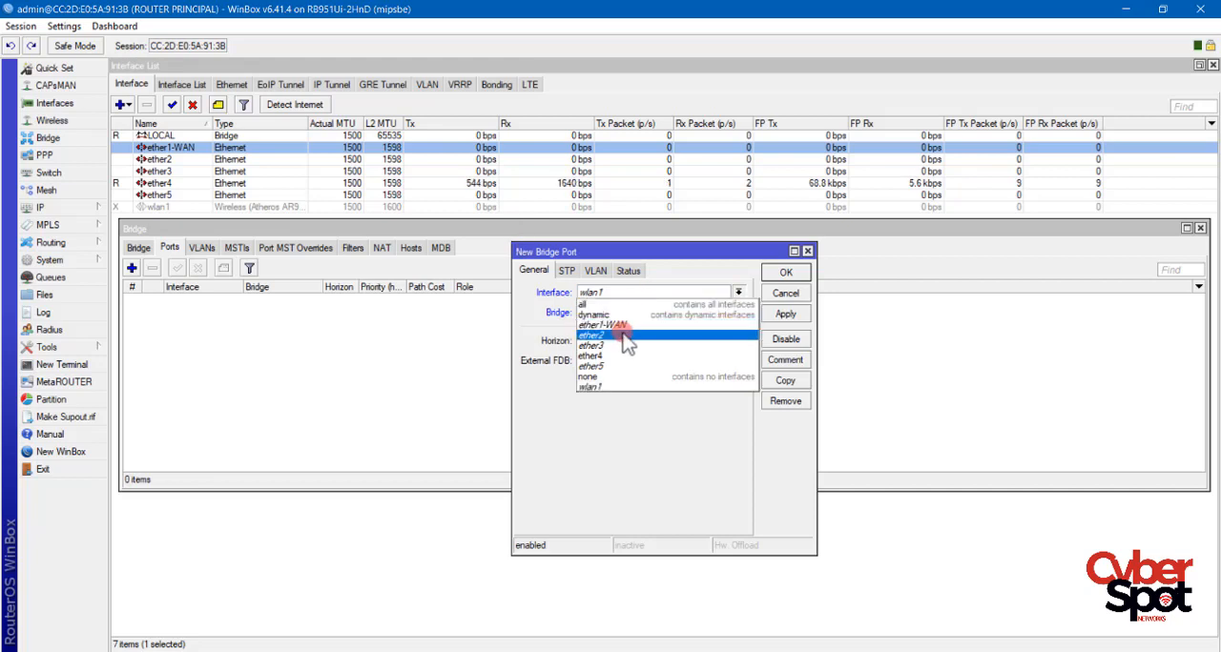
{"action": "key", "text": "Up"}
{"action": "key", "text": "Return"}
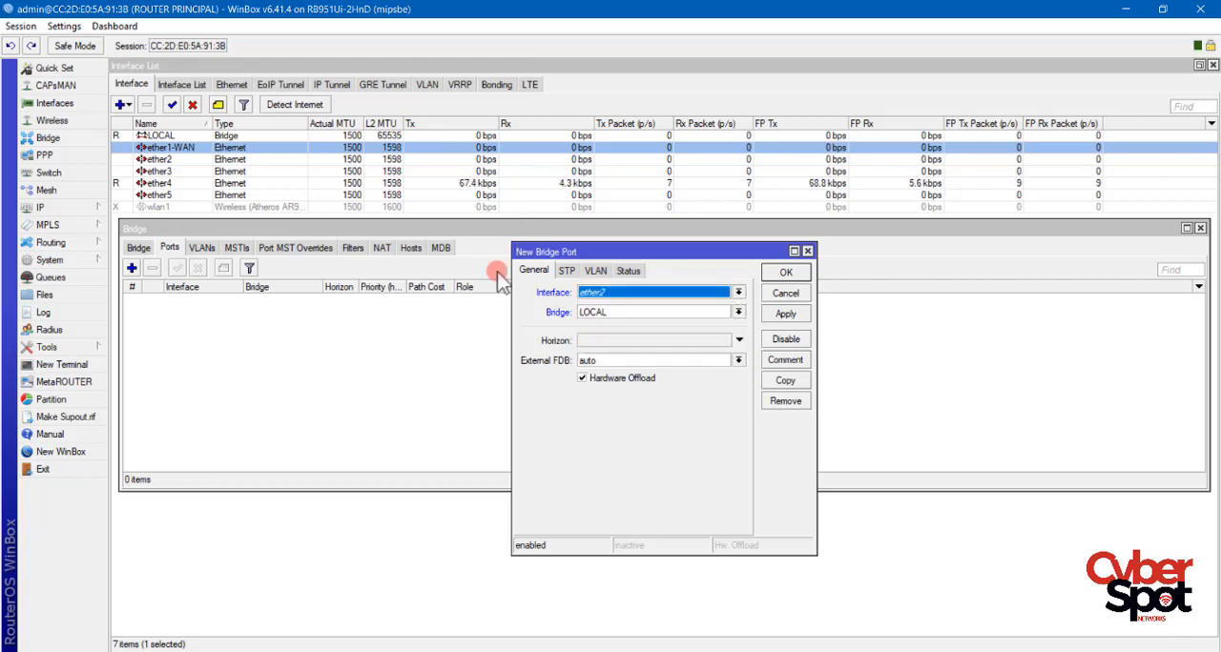
{"action": "left_click", "coordinate": [775, 319]}
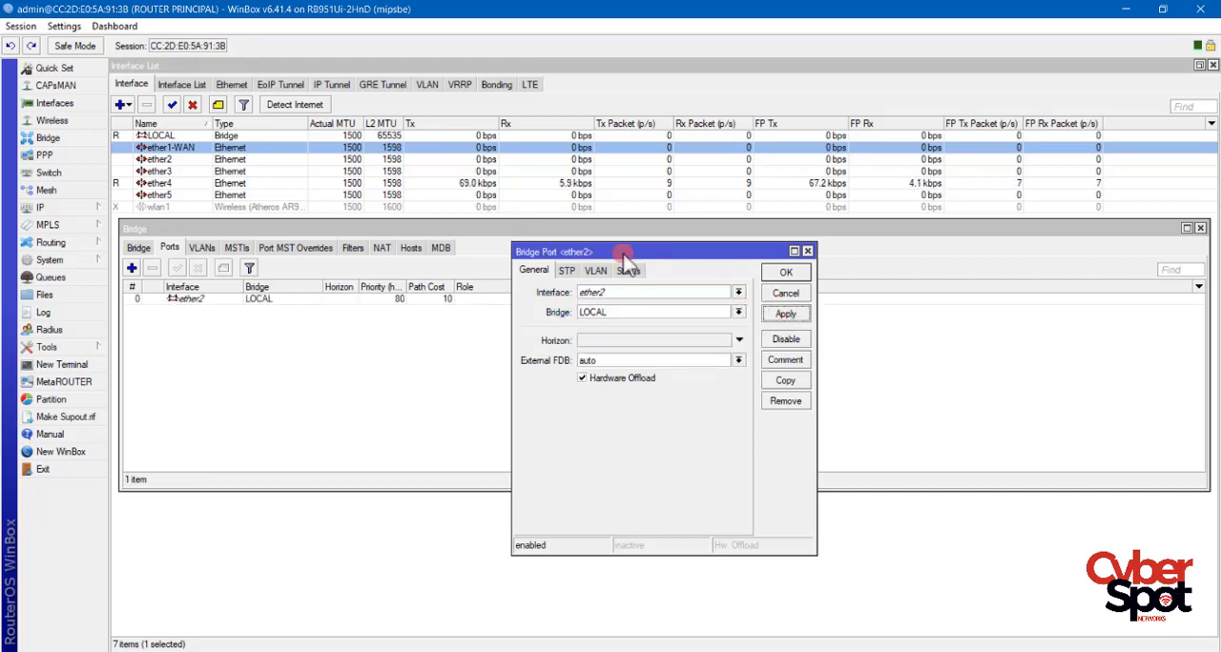
Copy the ether2 bridge port to add ether3 to the LOCAL bridge, and close both port windows.
{"action": "left_click", "coordinate": [785, 380]}
{"action": "left_click", "coordinate": [672, 314]}
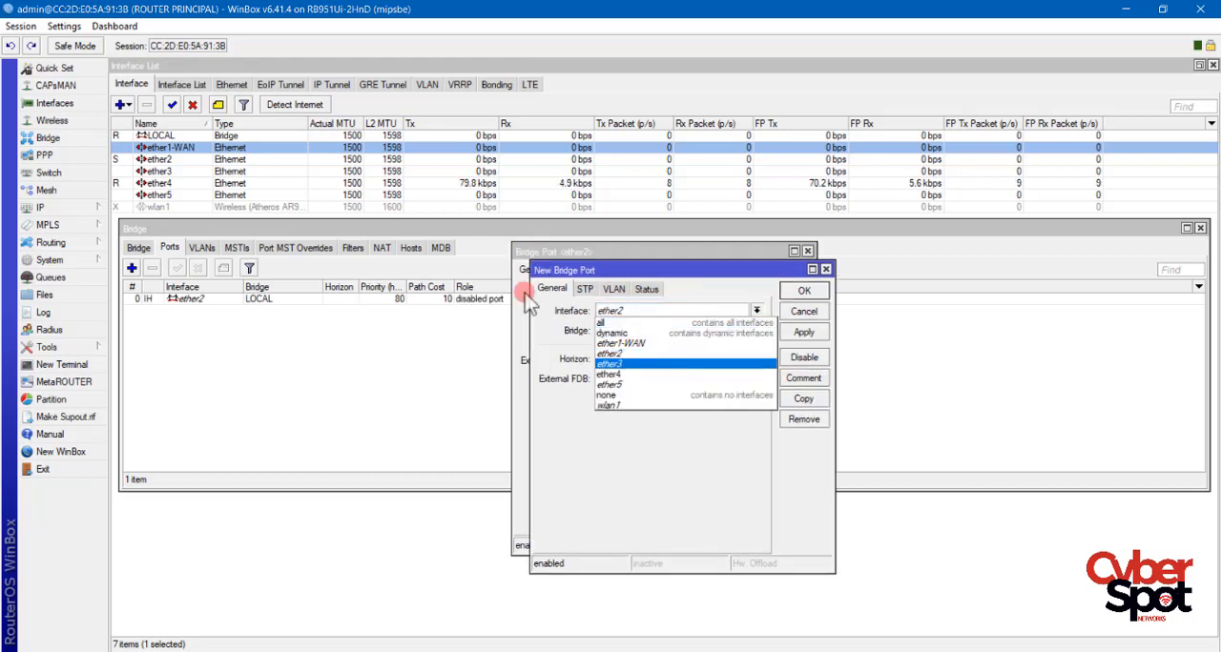
{"action": "left_click", "coordinate": [657, 363]}
{"action": "left_click", "coordinate": [803, 334]}
{"action": "left_click", "coordinate": [804, 290]}
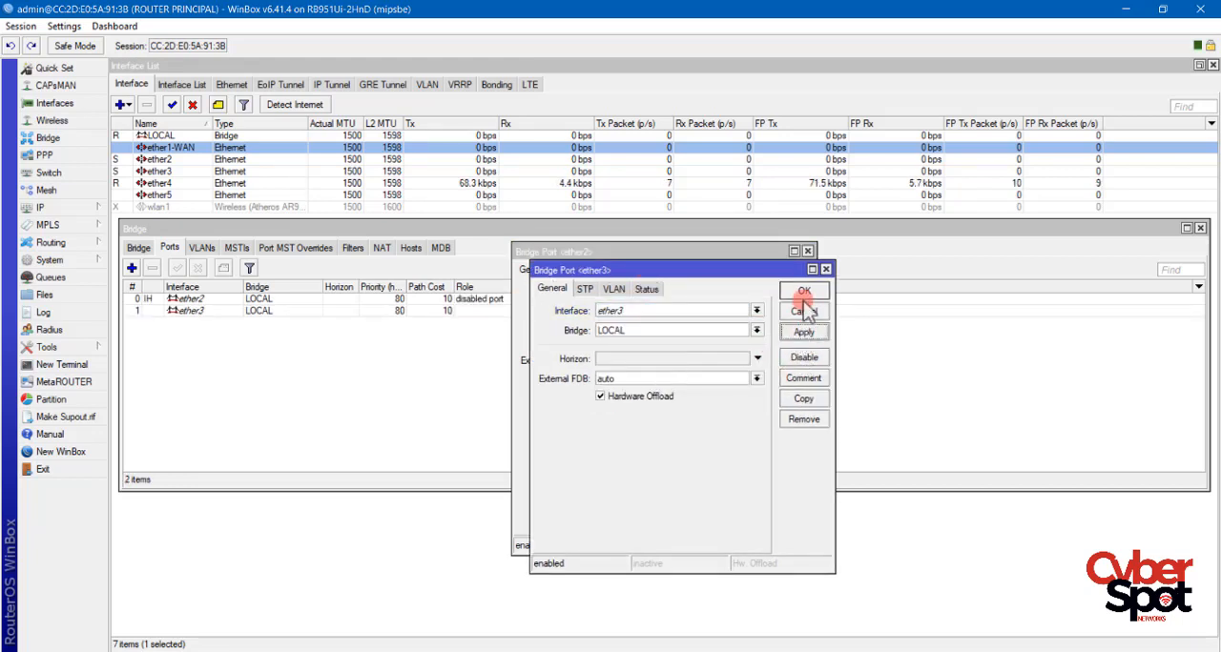
{"action": "left_click", "coordinate": [786, 274]}
Add ether4 as a new port of the LOCAL bridge.
{"action": "left_click", "coordinate": [132, 267]}
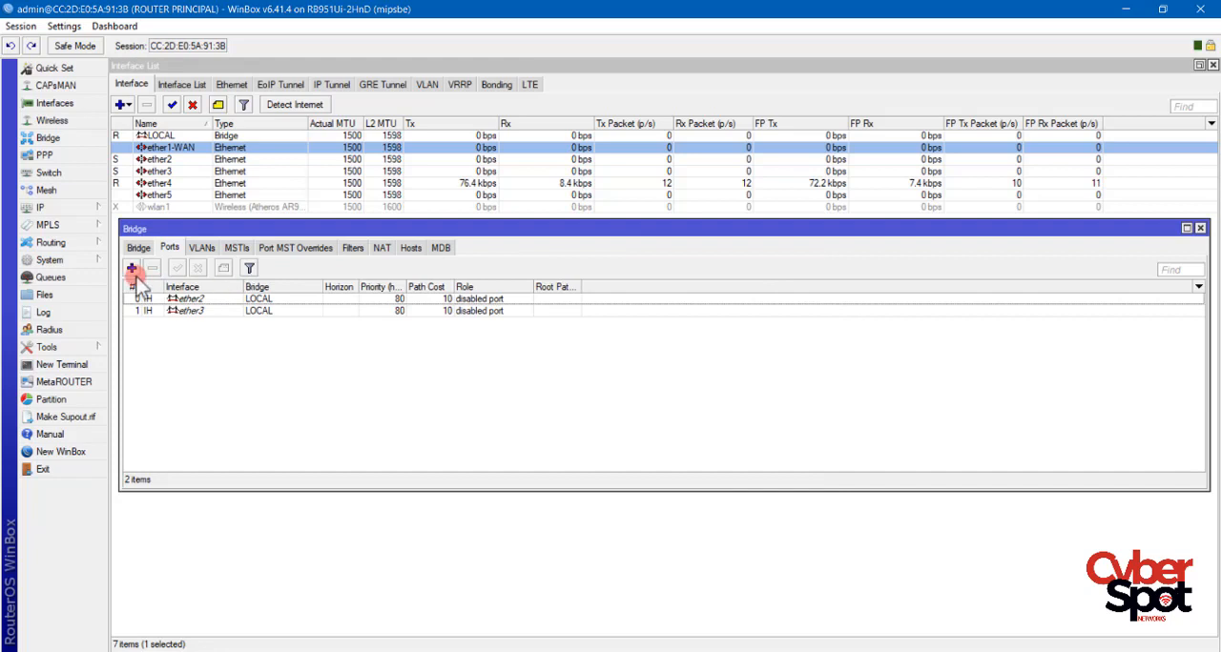
{"action": "left_click", "coordinate": [637, 293]}
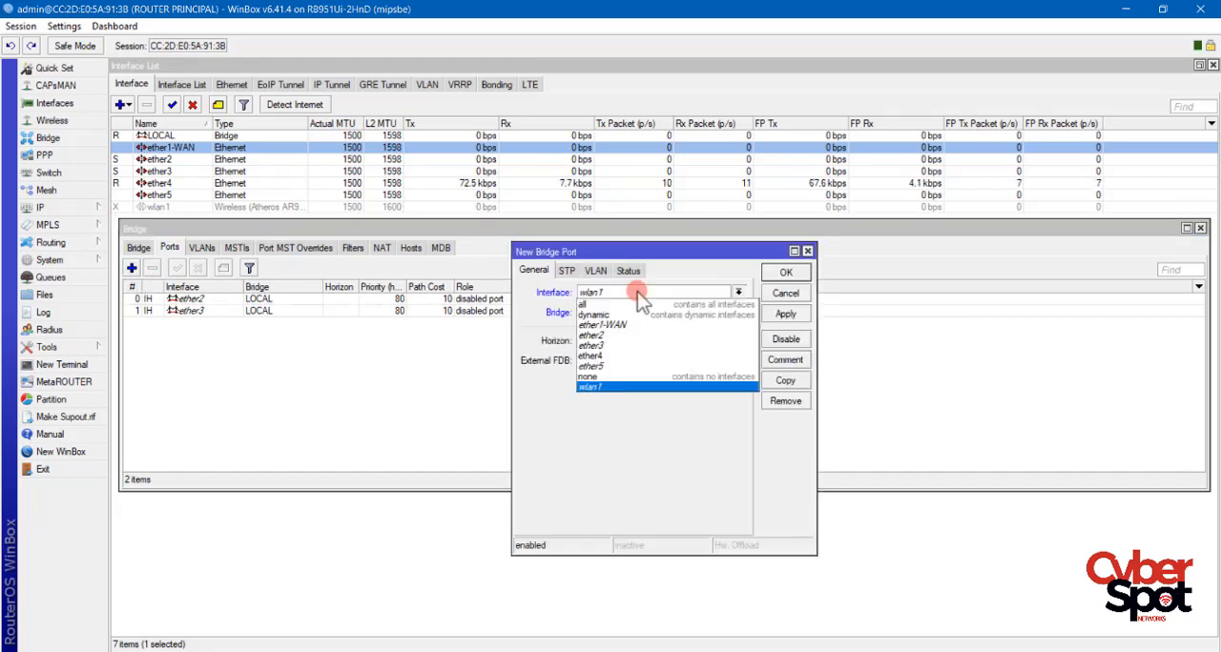
{"action": "left_click", "coordinate": [627, 358]}
{"action": "left_click", "coordinate": [786, 313]}
{"action": "left_click", "coordinate": [785, 274]}
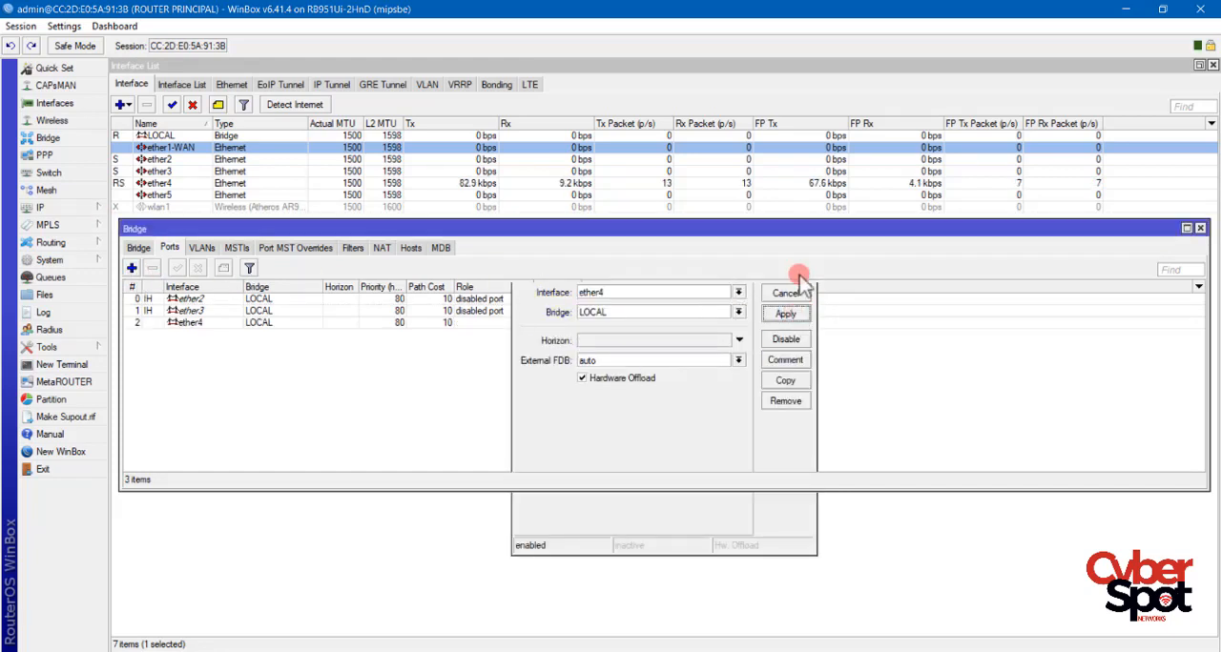
Add the router's uptime indicator to the session's dashboard.
{"action": "right_click", "coordinate": [781, 53]}
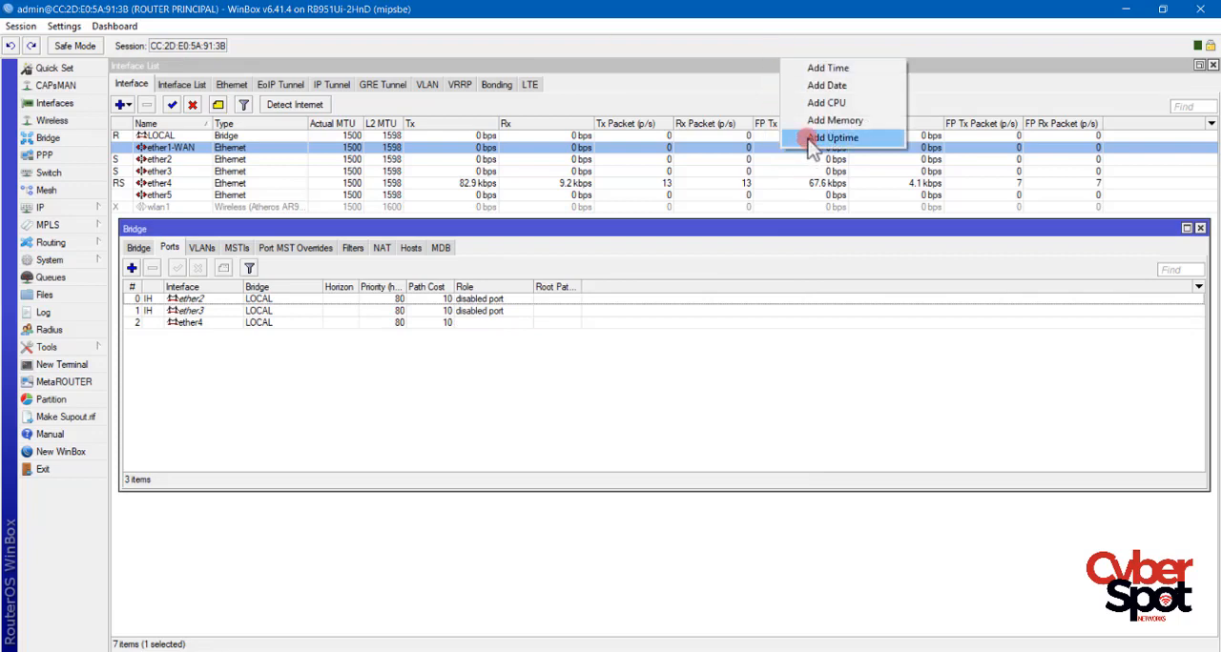
{"action": "left_click", "coordinate": [811, 139]}
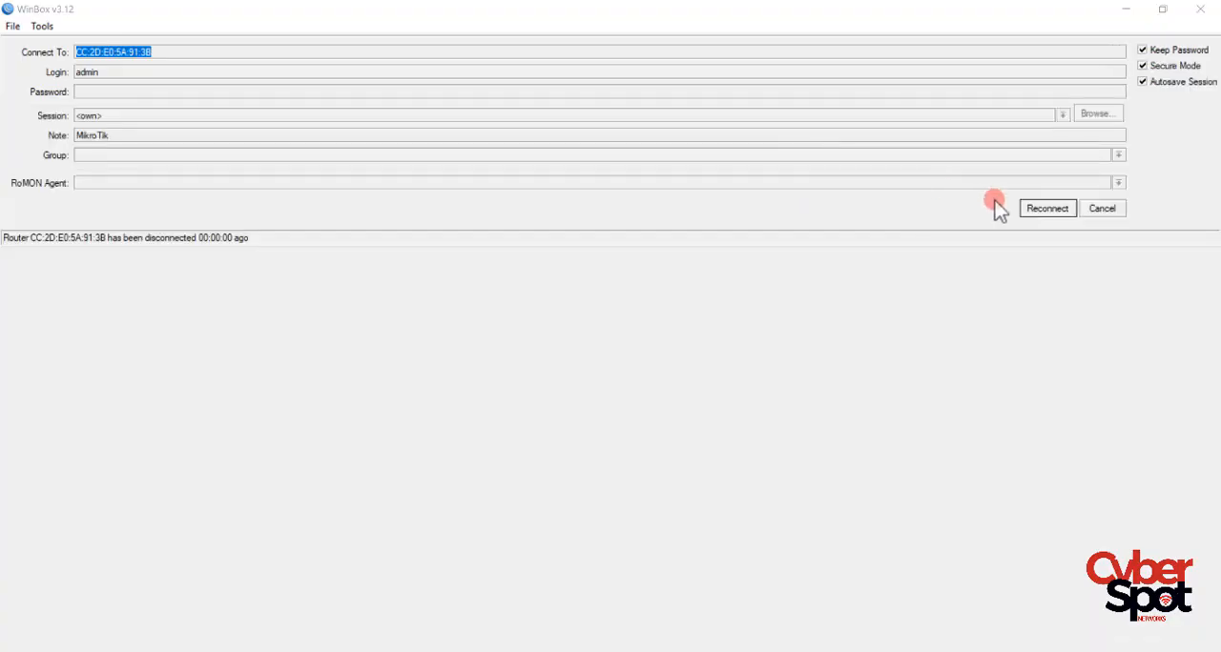
Abandon the dropped session and connect as admin to the discovered ROUTER PRINCIPAL neighbor by its MAC address.
{"action": "left_click", "coordinate": [1103, 212]}
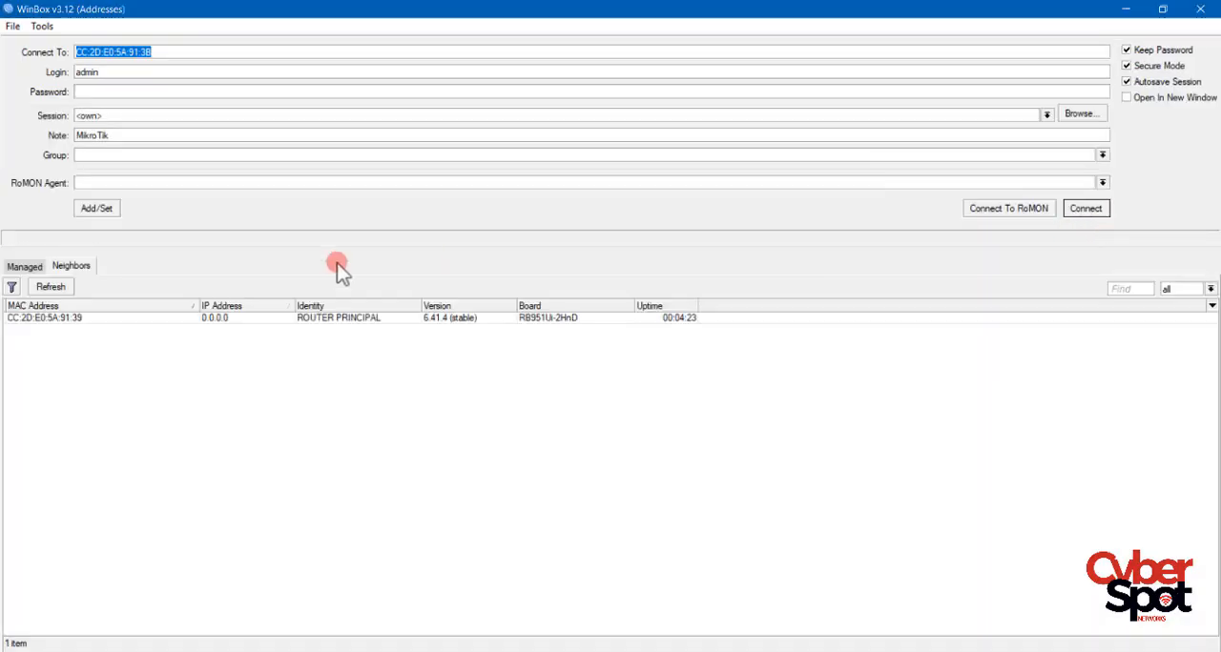
{"action": "left_click", "coordinate": [43, 317]}
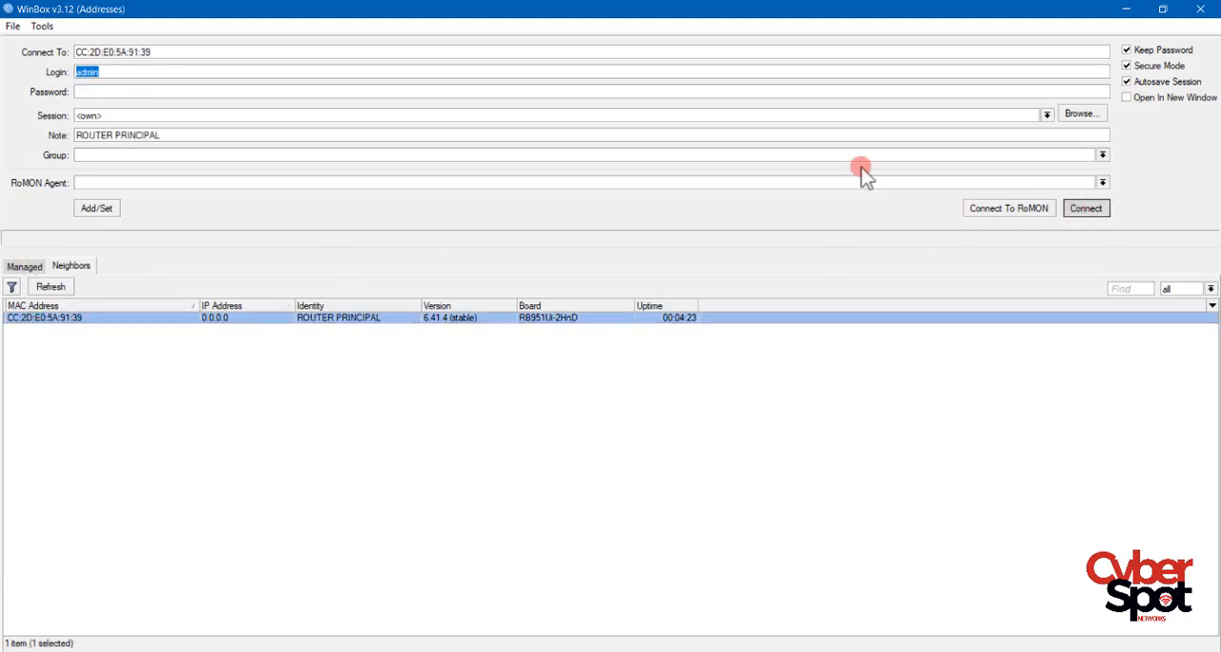
{"action": "left_click", "coordinate": [1066, 211]}
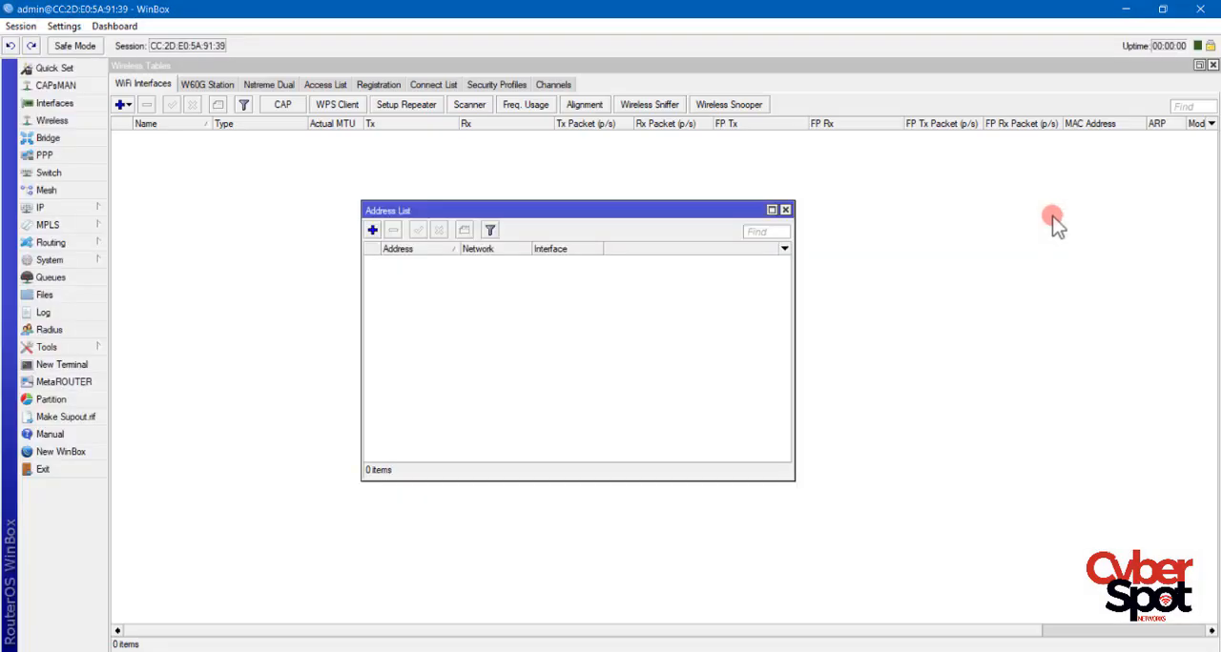
Add ether5 as a new port of the LOCAL bridge and apply it.
{"action": "left_click", "coordinate": [45, 139]}
{"action": "left_click", "coordinate": [131, 268]}
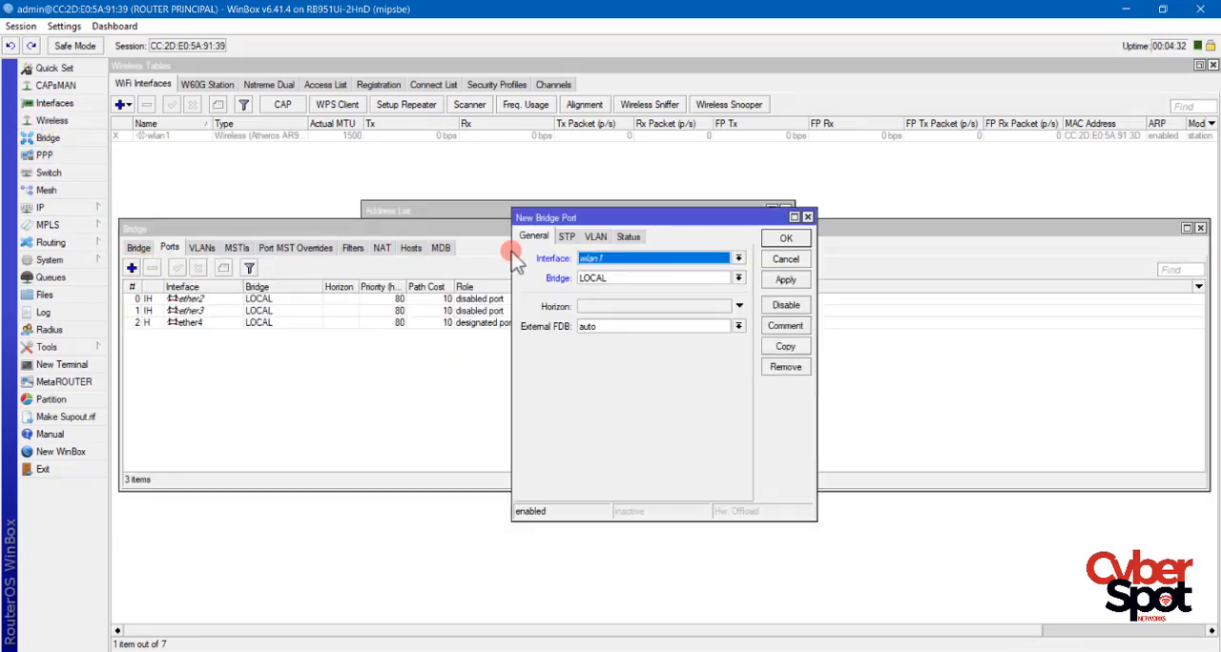
{"action": "left_click", "coordinate": [583, 258]}
{"action": "left_click", "coordinate": [612, 334]}
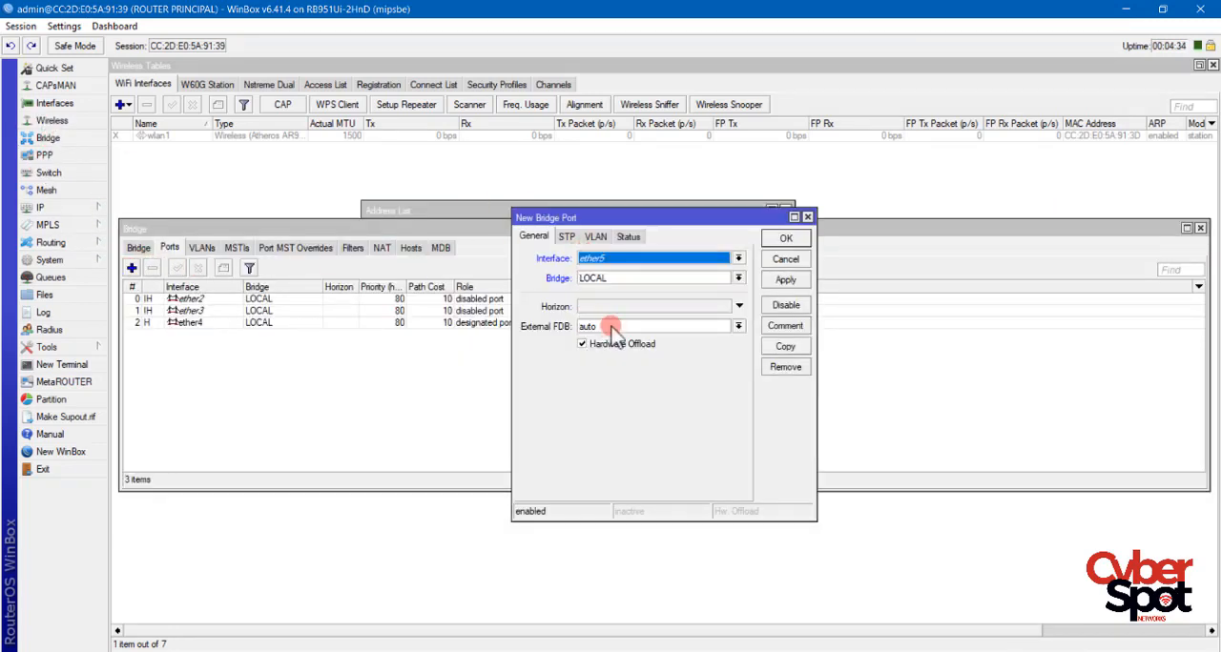
{"action": "left_click", "coordinate": [784, 280]}
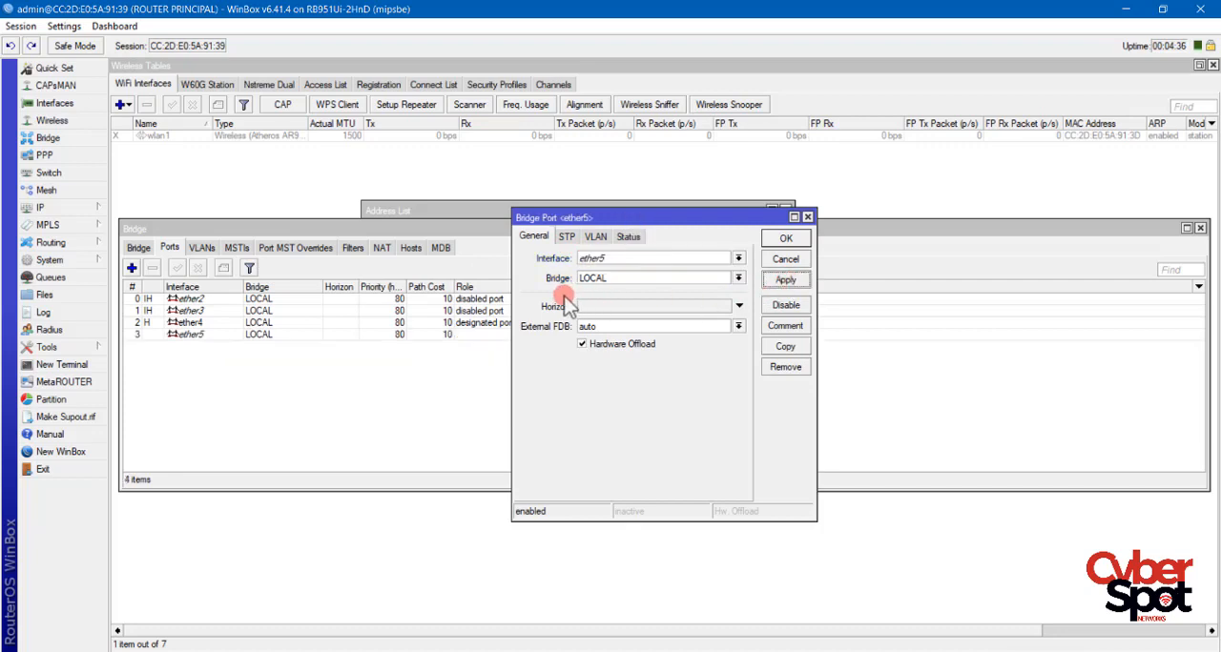
Change the ether5 bridge port's interface to wlan1 and apply it.
{"action": "left_click", "coordinate": [738, 259]}
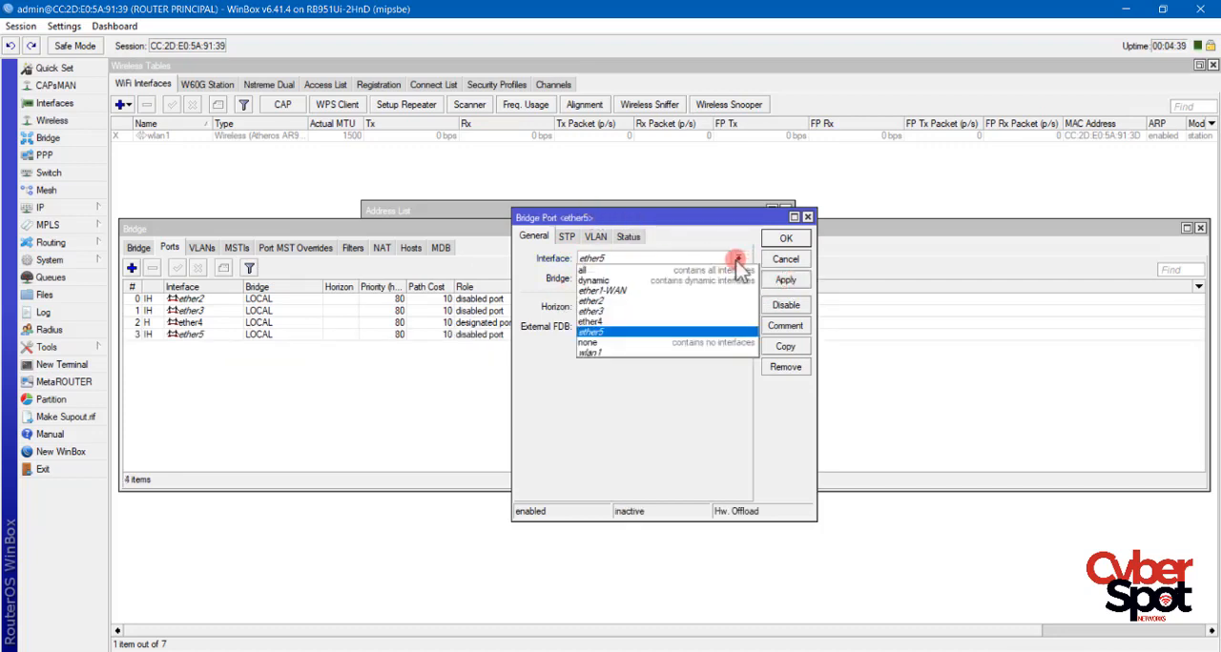
{"action": "left_click", "coordinate": [620, 352]}
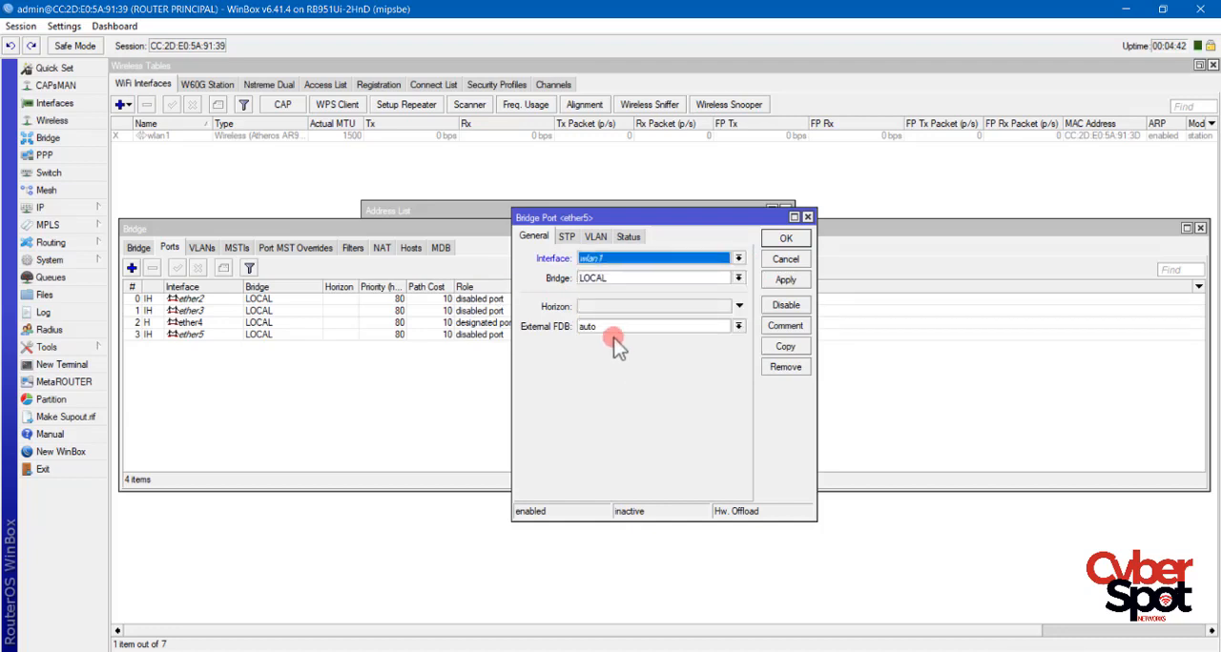
{"action": "left_click", "coordinate": [784, 281]}
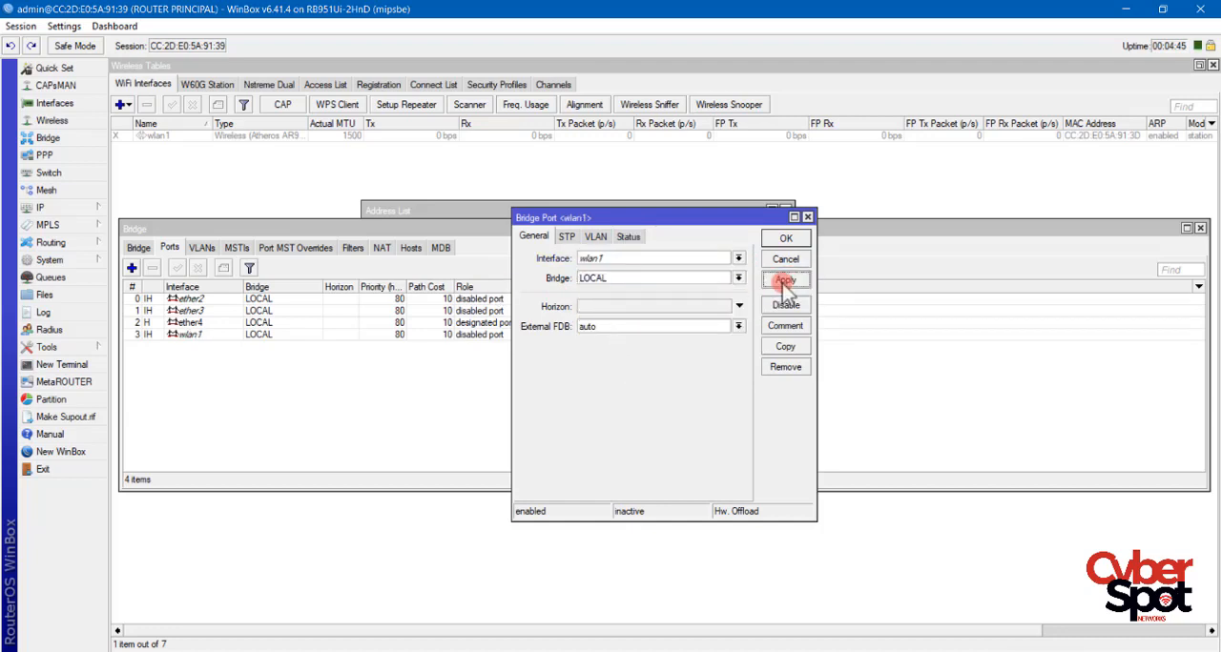
Copy the wlan1 bridge port as a new LOCAL bridge port for interface ether5.
{"action": "left_click", "coordinate": [785, 346]}
{"action": "left_click", "coordinate": [726, 286]}
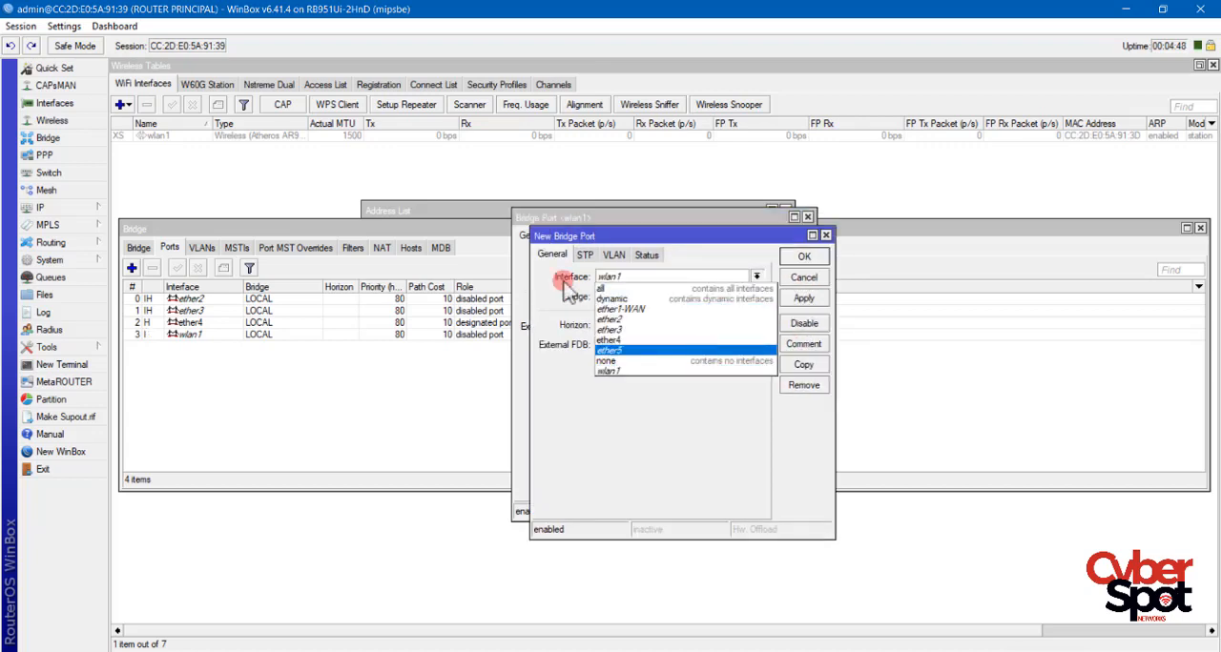
{"action": "left_click", "coordinate": [648, 352]}
{"action": "left_click", "coordinate": [803, 258]}
{"action": "left_click", "coordinate": [780, 245]}
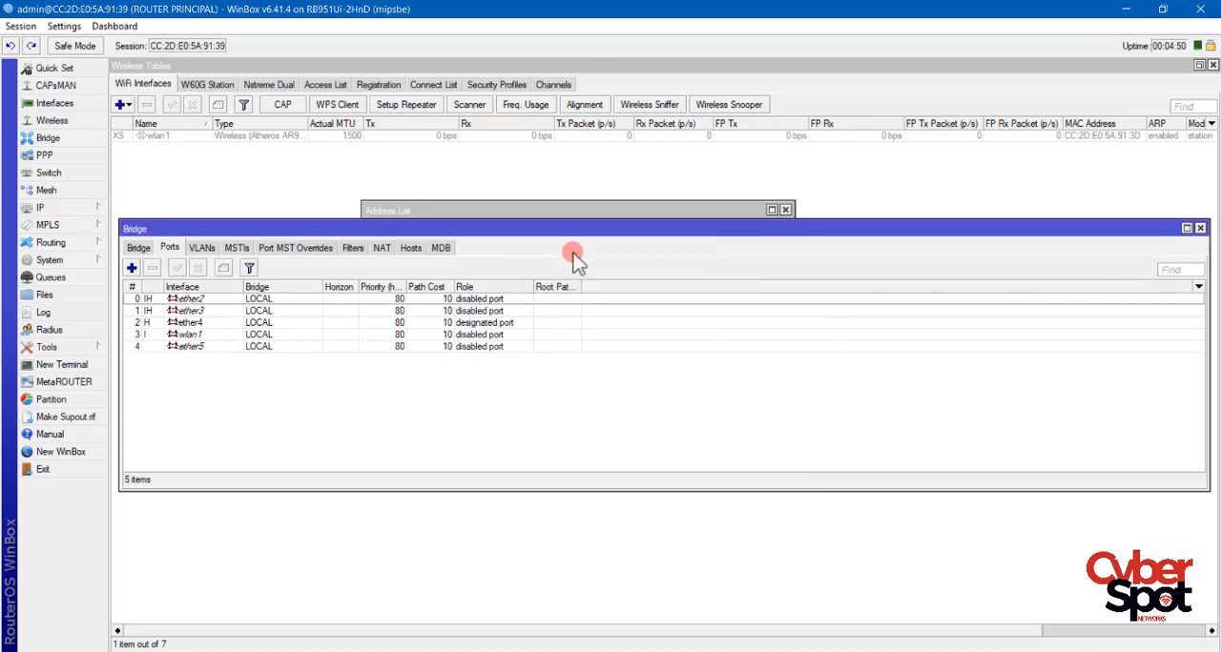
Review the ports assigned to the LOCAL bridge and the bridge list, and close the bridge and address windows.
{"action": "left_click", "coordinate": [198, 299]}
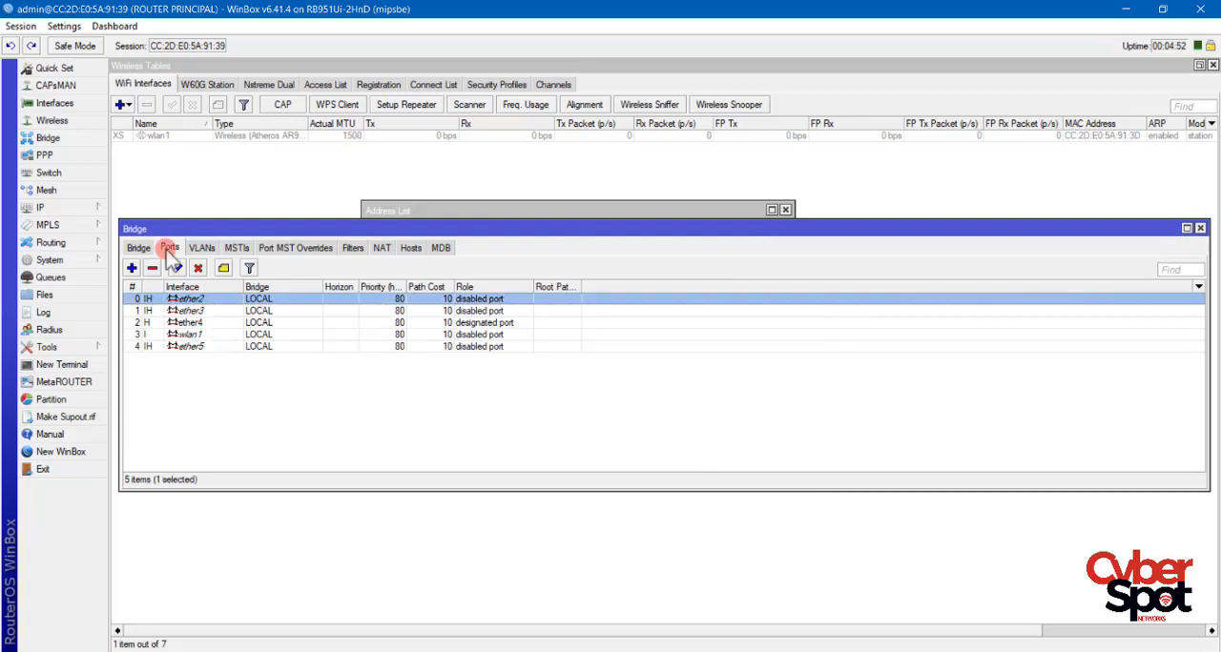
{"action": "left_click", "coordinate": [199, 312]}
{"action": "left_click", "coordinate": [200, 324]}
{"action": "left_click", "coordinate": [200, 347]}
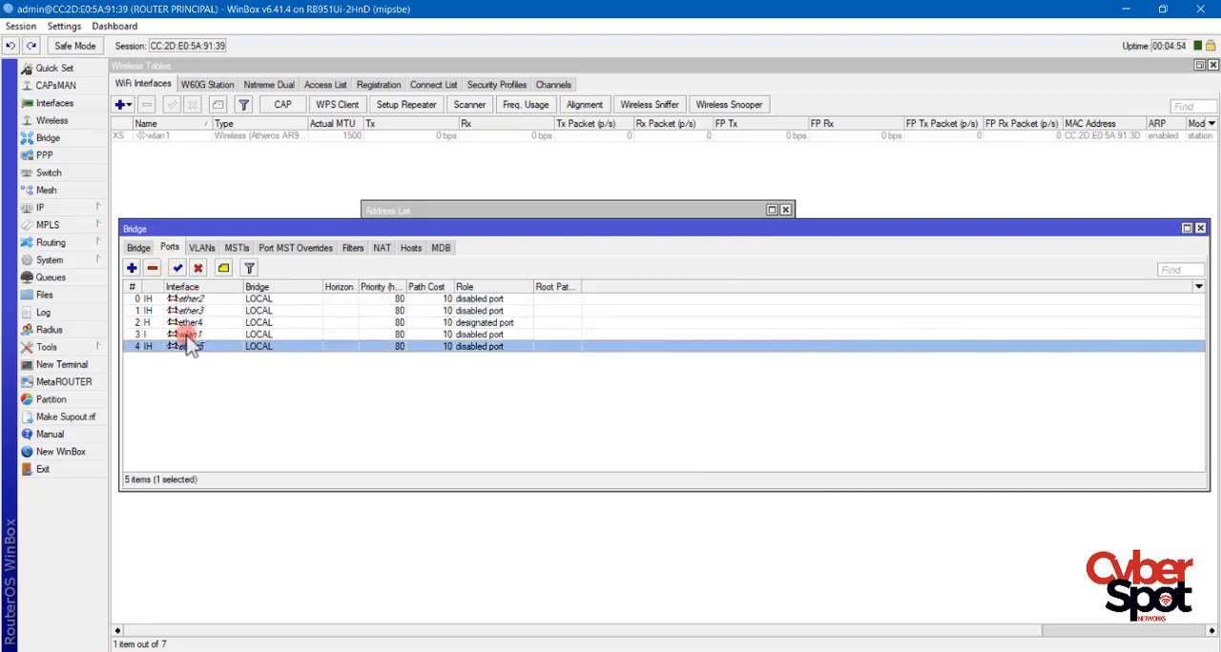
{"action": "left_click", "coordinate": [194, 335]}
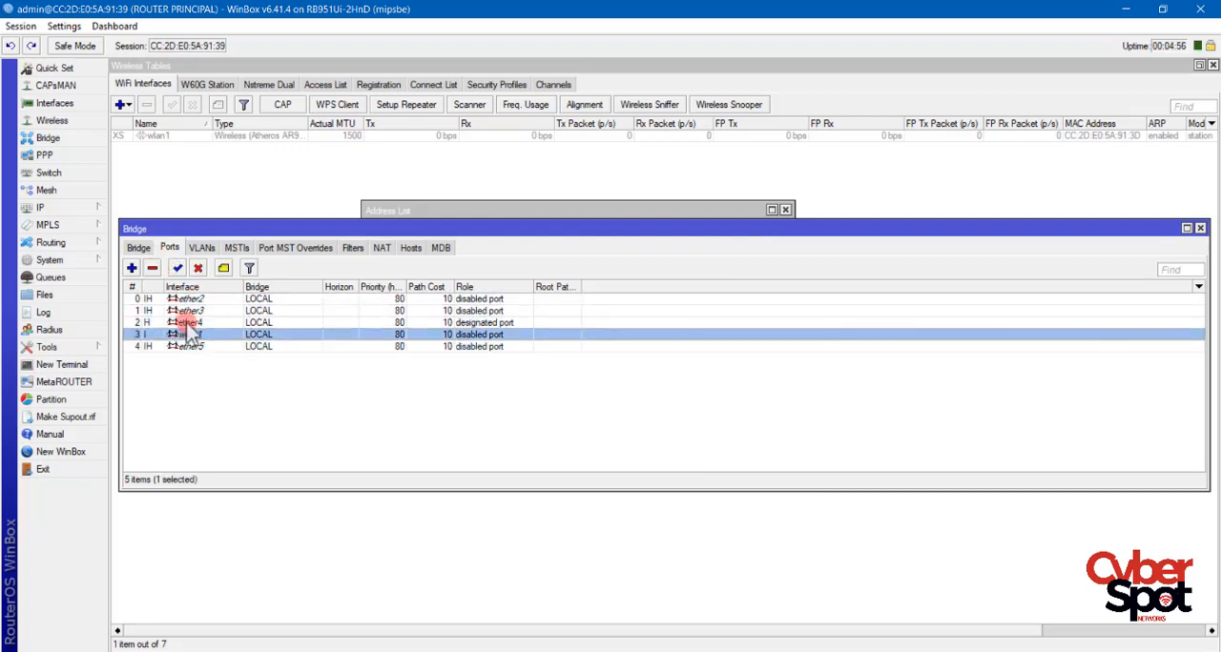
{"action": "left_click", "coordinate": [138, 247]}
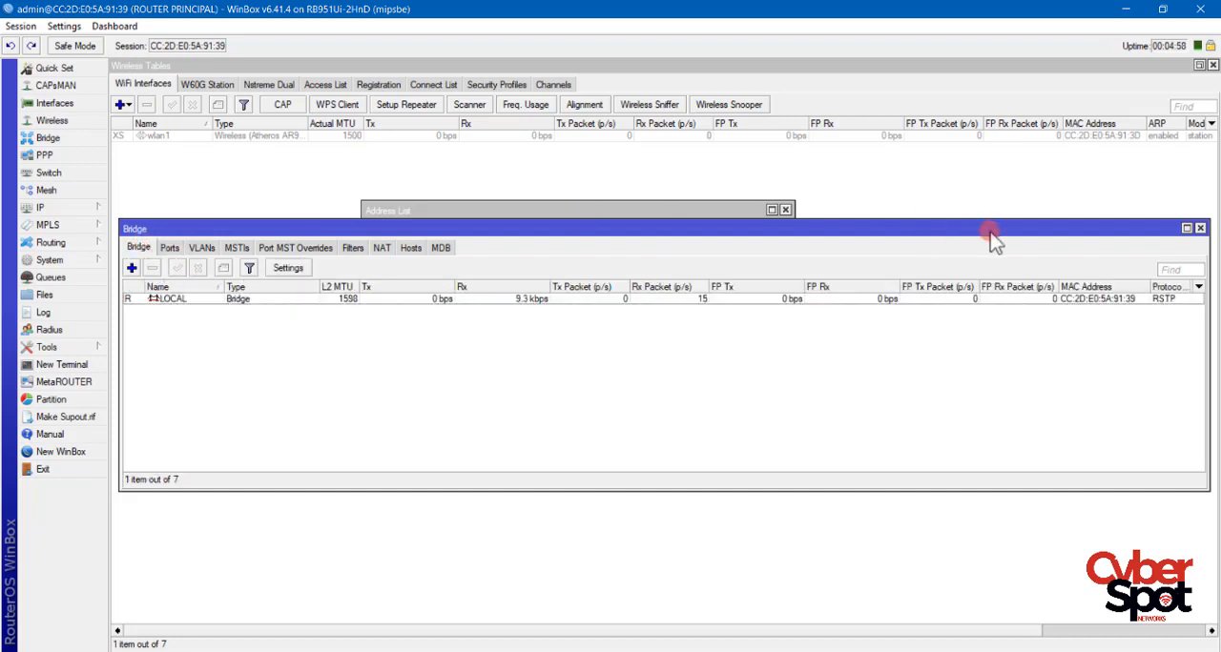
{"action": "left_click", "coordinate": [1200, 228]}
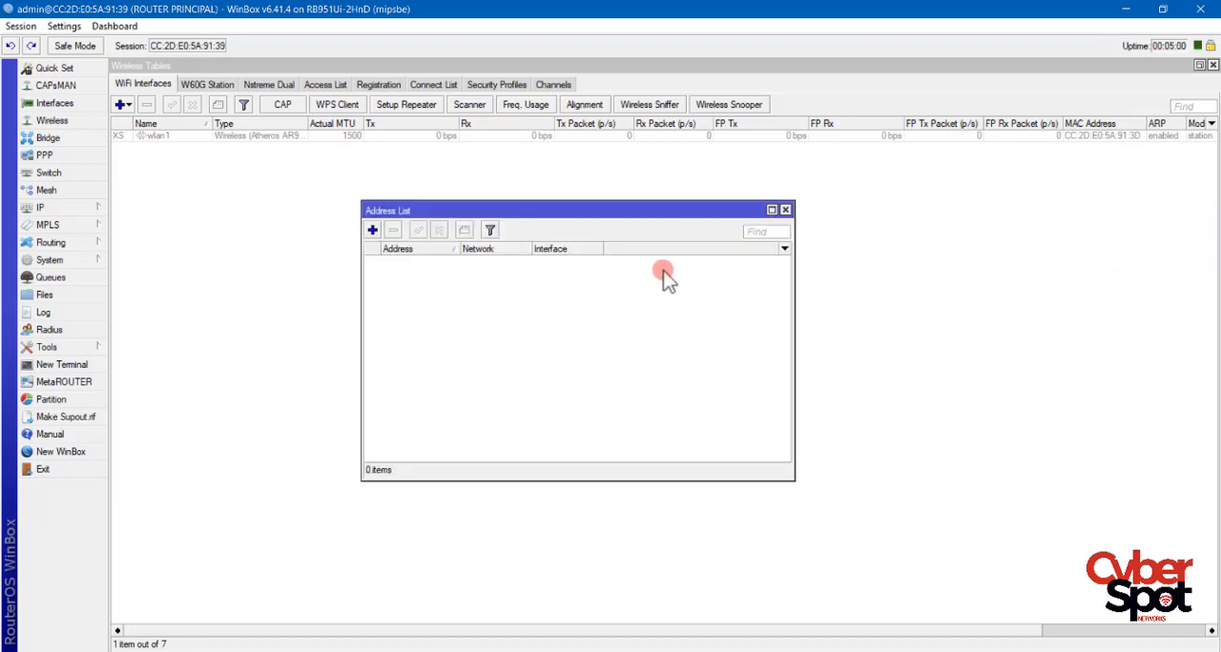
{"action": "left_click", "coordinate": [785, 209]}
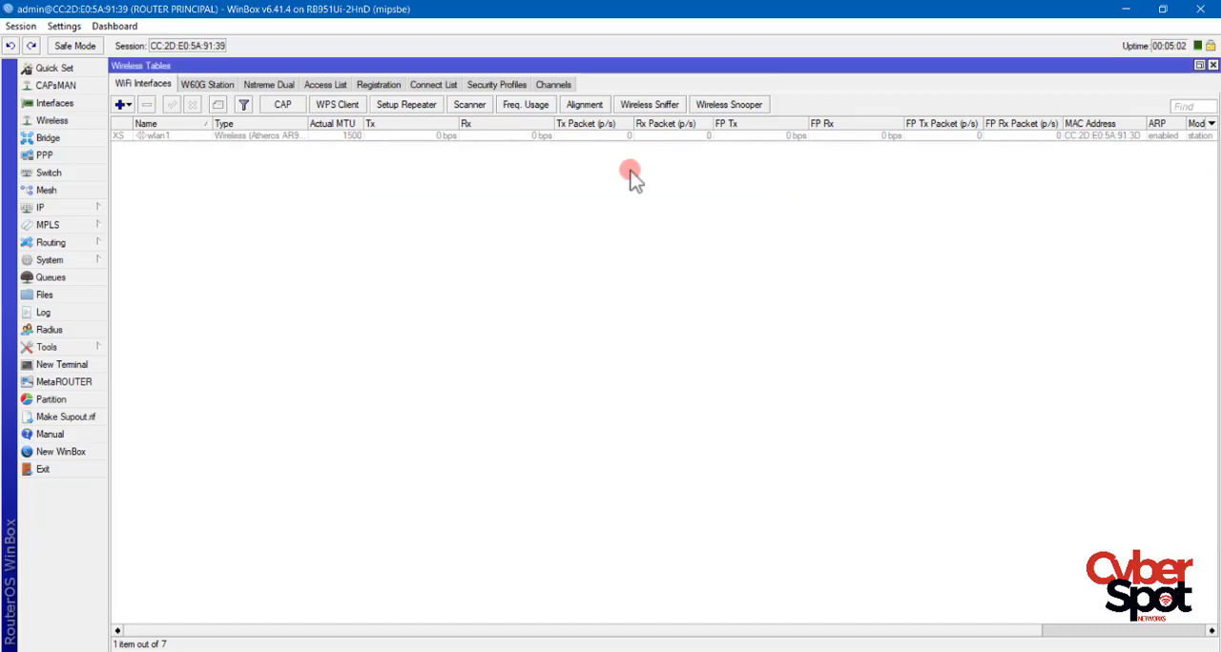
Add the IP address 192.168.10.1/24 to the LOCAL interface and widen the Address column of the address list.
{"action": "left_click", "coordinate": [90, 207]}
{"action": "left_click", "coordinate": [138, 245]}
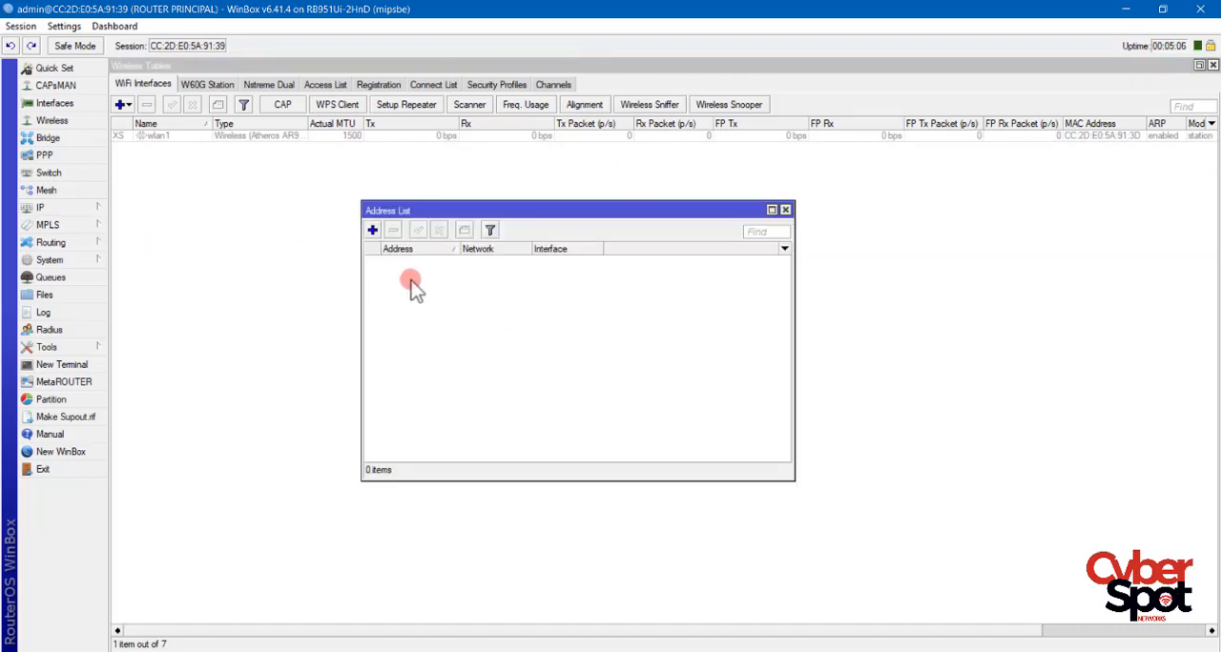
{"action": "left_click", "coordinate": [372, 231]}
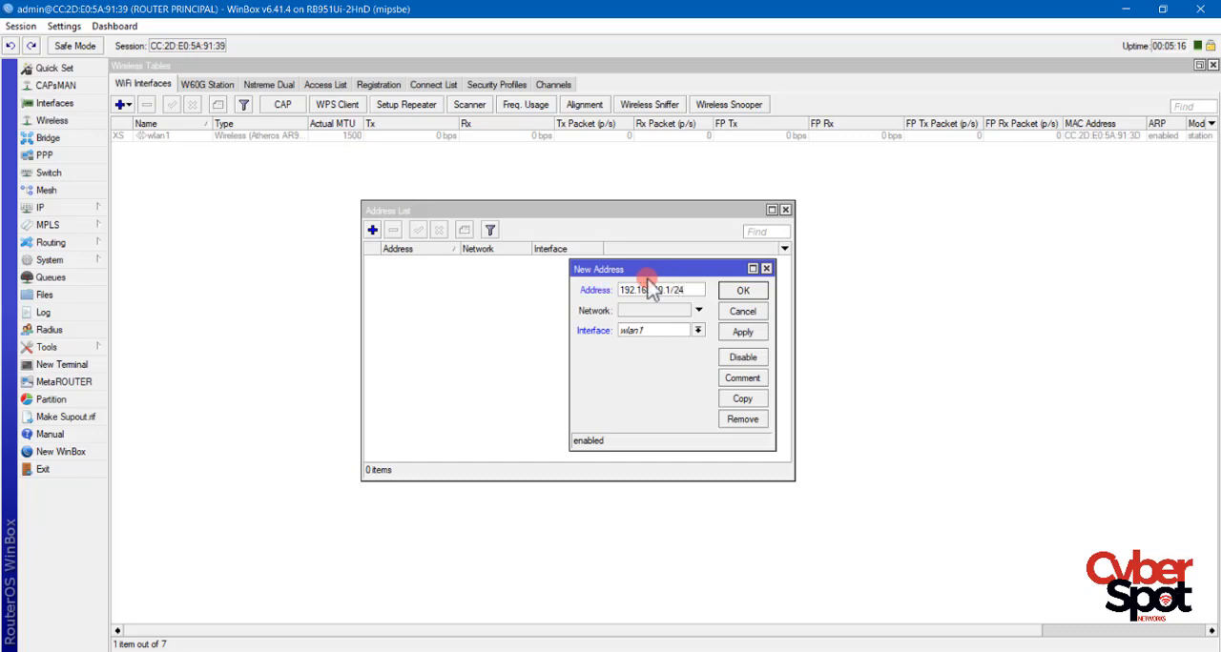
{"action": "left_click", "coordinate": [671, 332]}
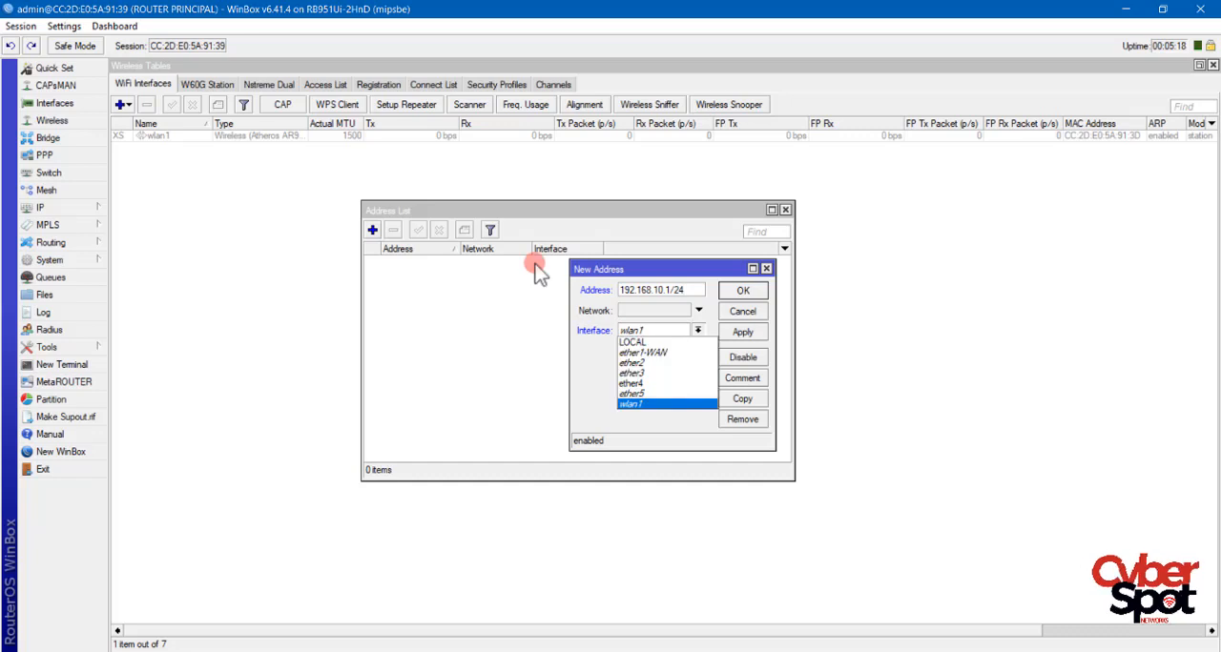
{"action": "left_click", "coordinate": [662, 341]}
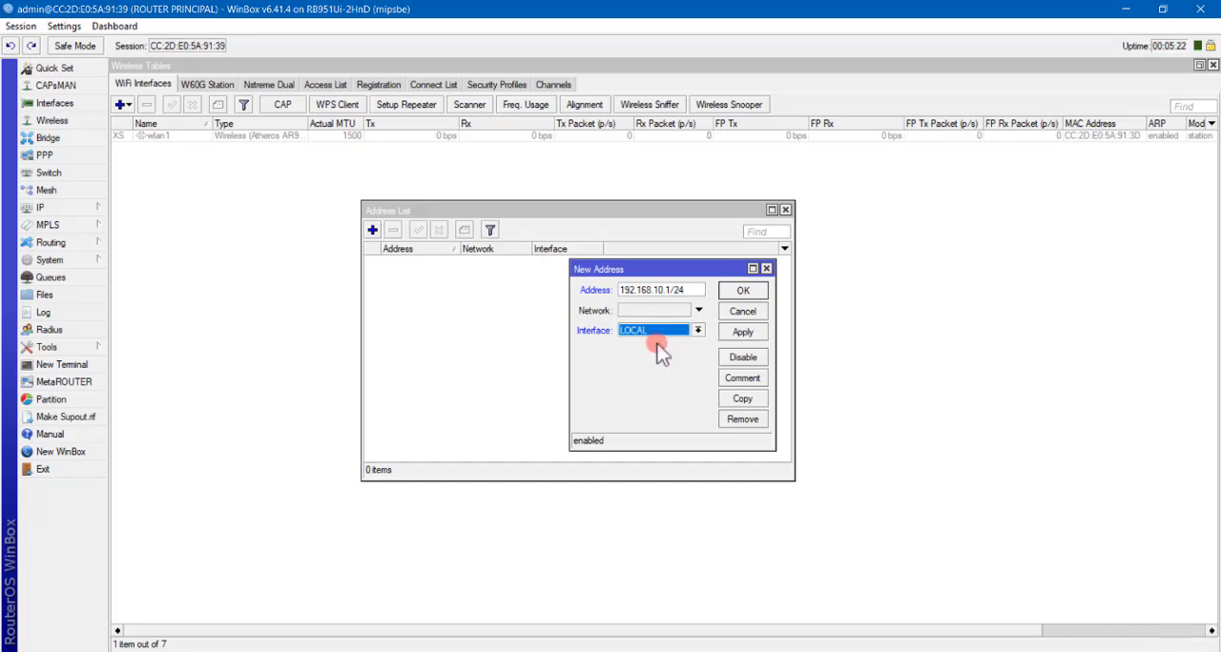
{"action": "left_click", "coordinate": [742, 333]}
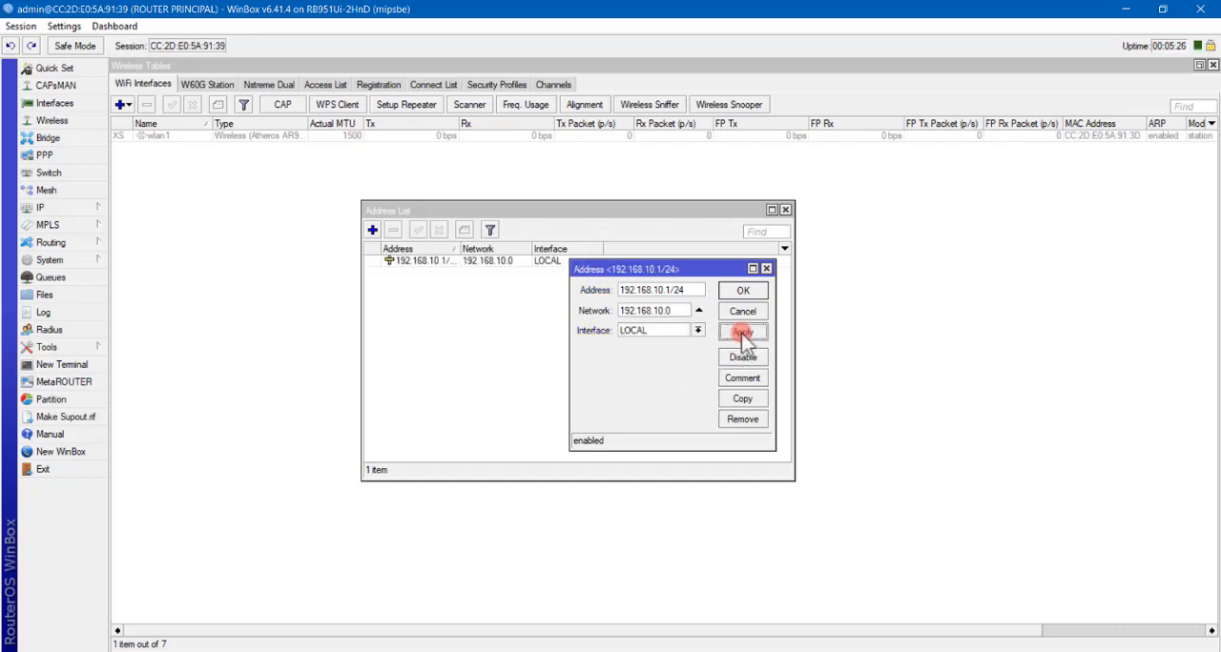
{"action": "left_click", "coordinate": [737, 291]}
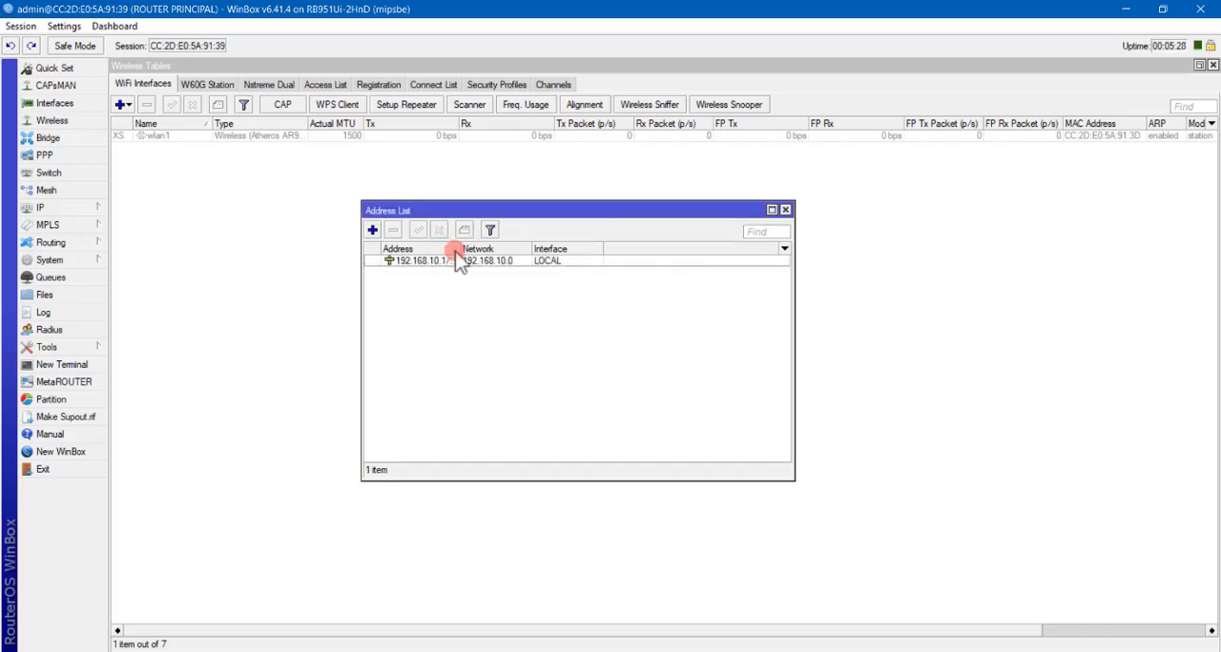
{"action": "left_click_drag", "start_coordinate": [460, 249], "coordinate": [489, 251]}
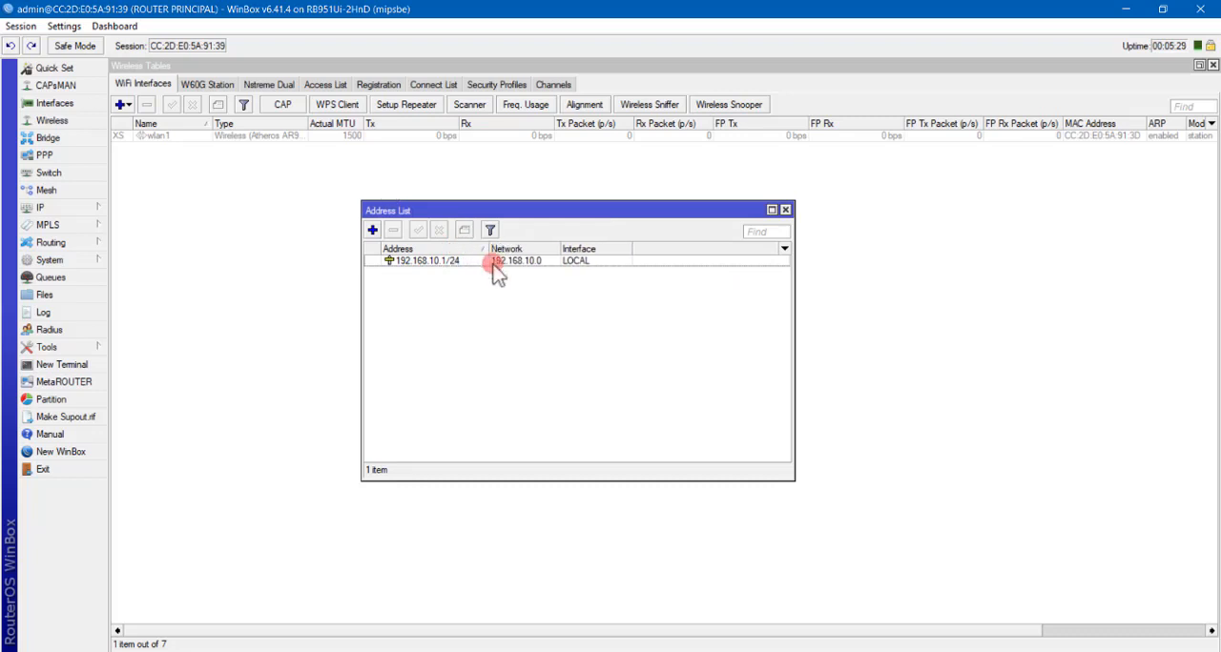
Start the DHCP server setup with LOCAL as the server interface.
{"action": "left_click", "coordinate": [82, 209]}
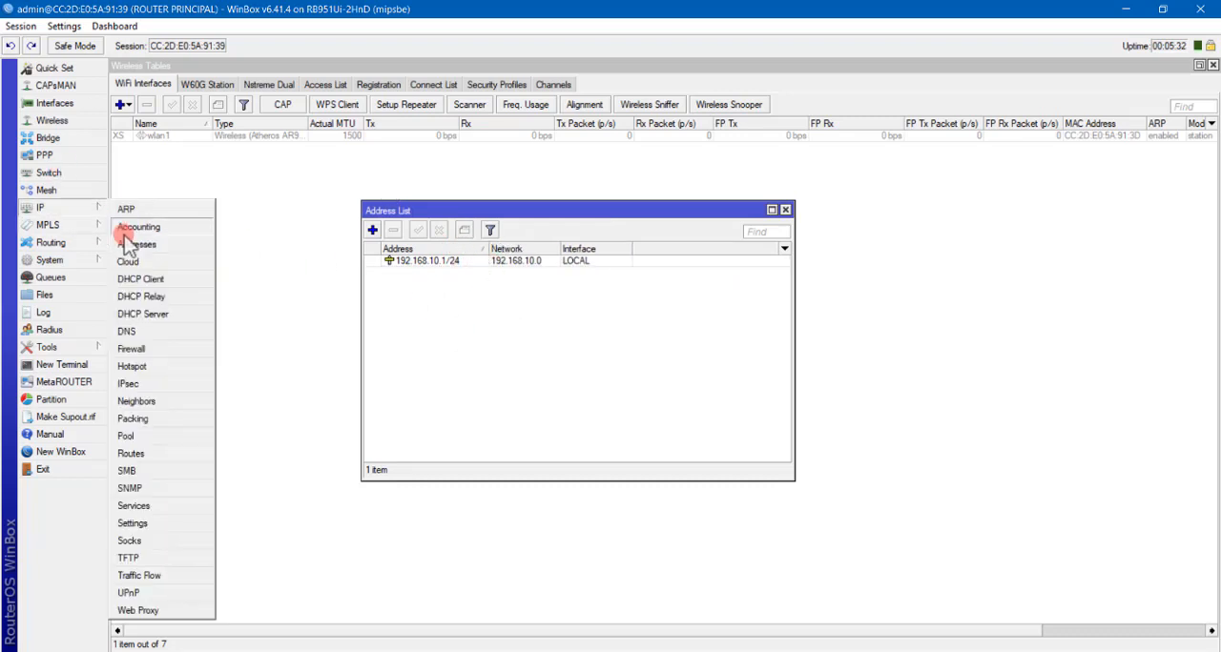
{"action": "left_click", "coordinate": [420, 214]}
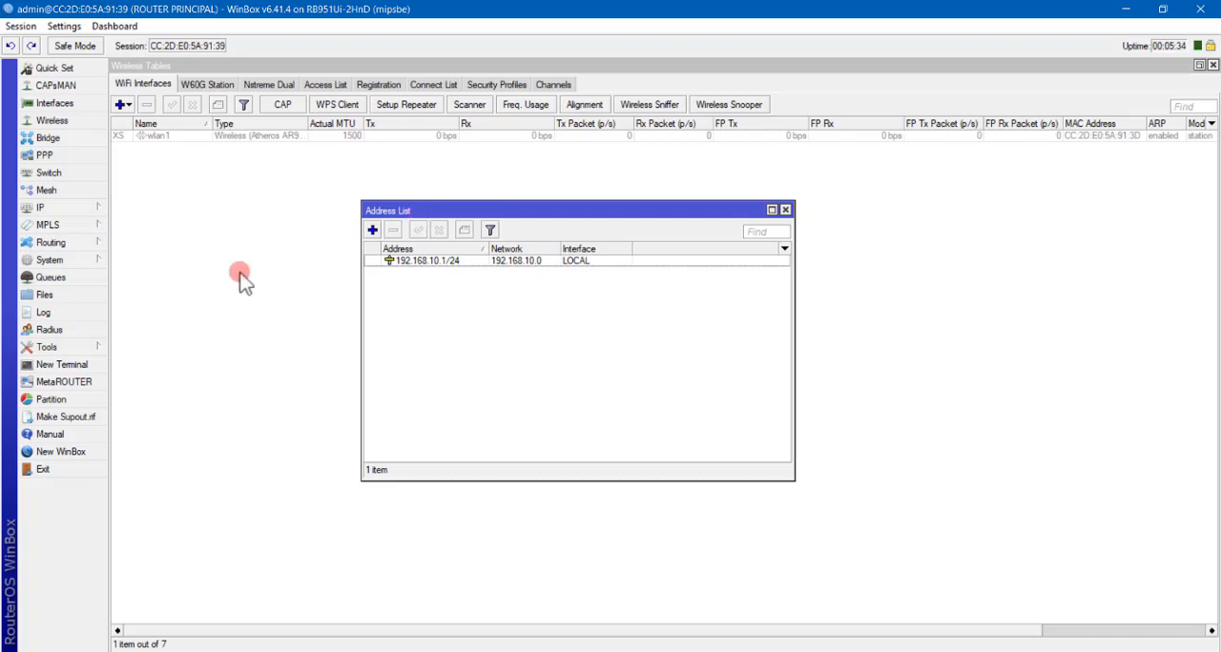
{"action": "left_click", "coordinate": [82, 212]}
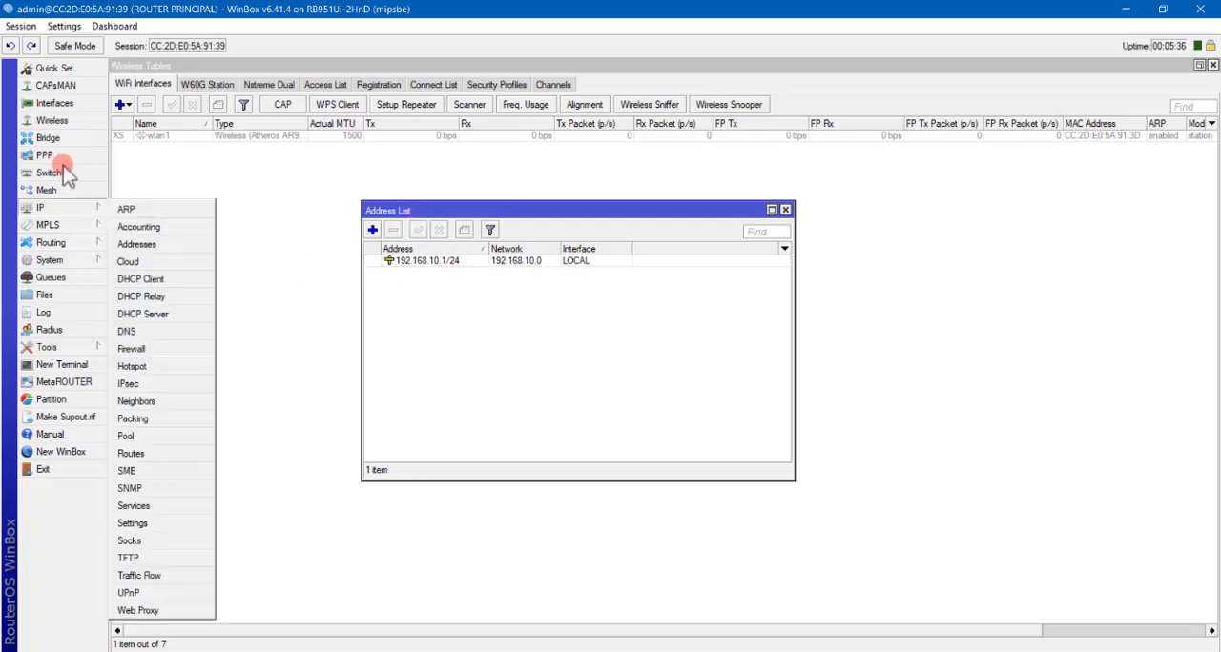
{"action": "left_click", "coordinate": [164, 315]}
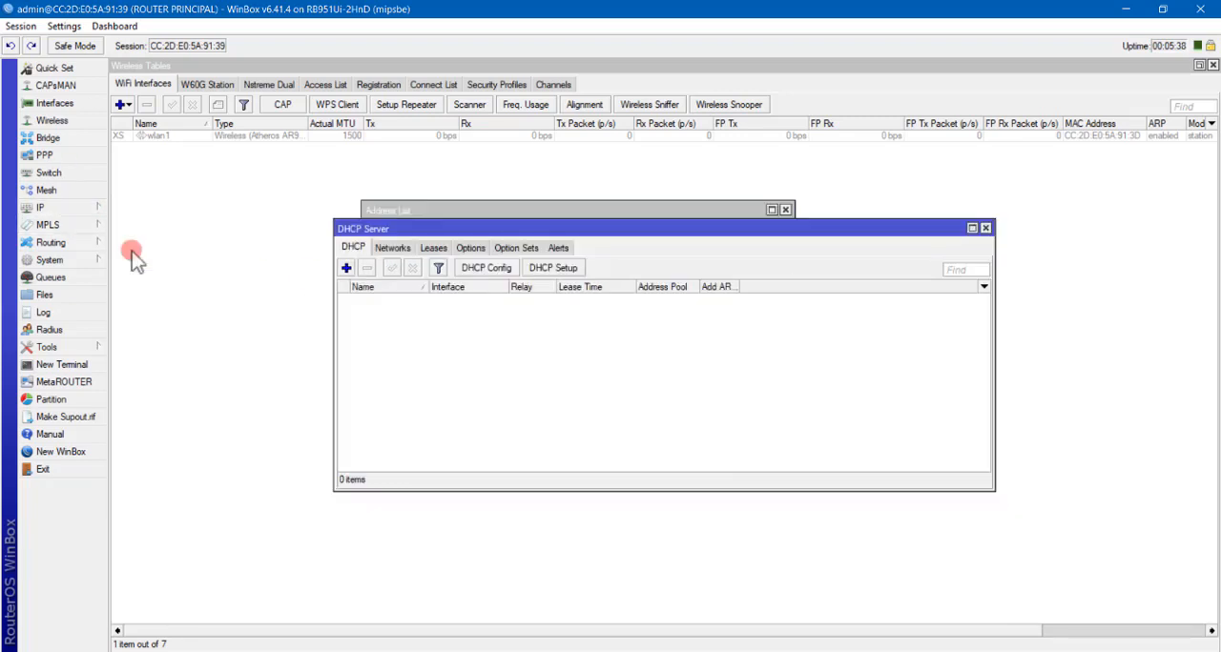
{"action": "left_click", "coordinate": [553, 270]}
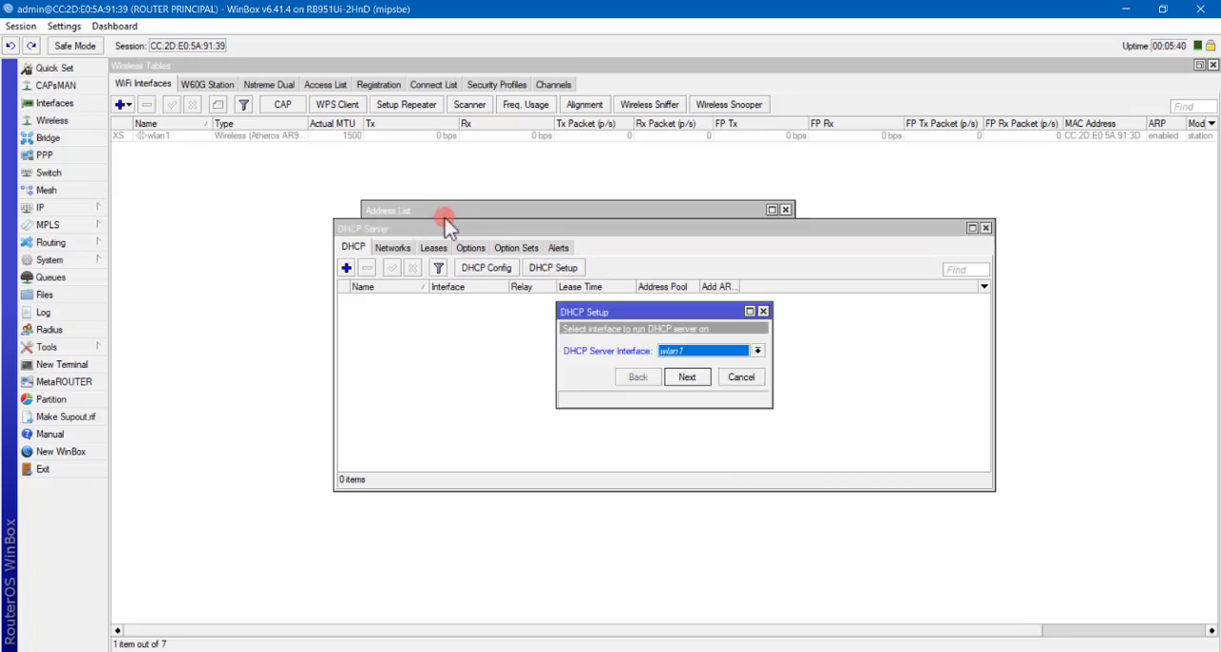
{"action": "left_click", "coordinate": [697, 352]}
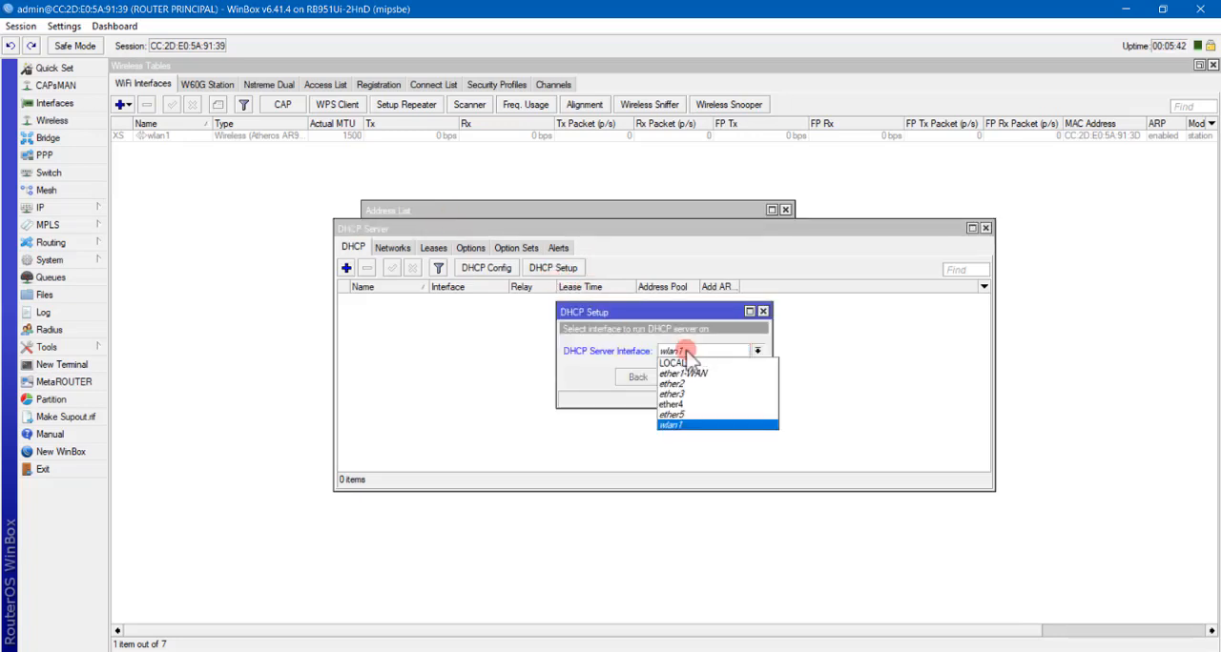
{"action": "left_click", "coordinate": [539, 291]}
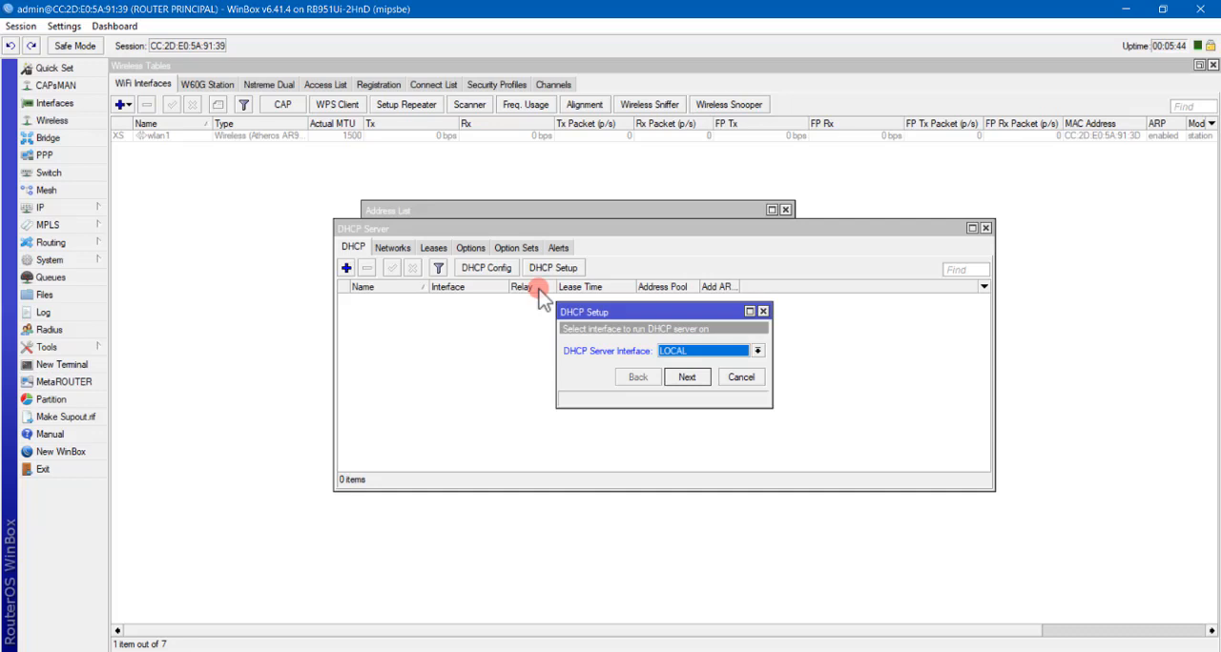
{"action": "left_click", "coordinate": [690, 384]}
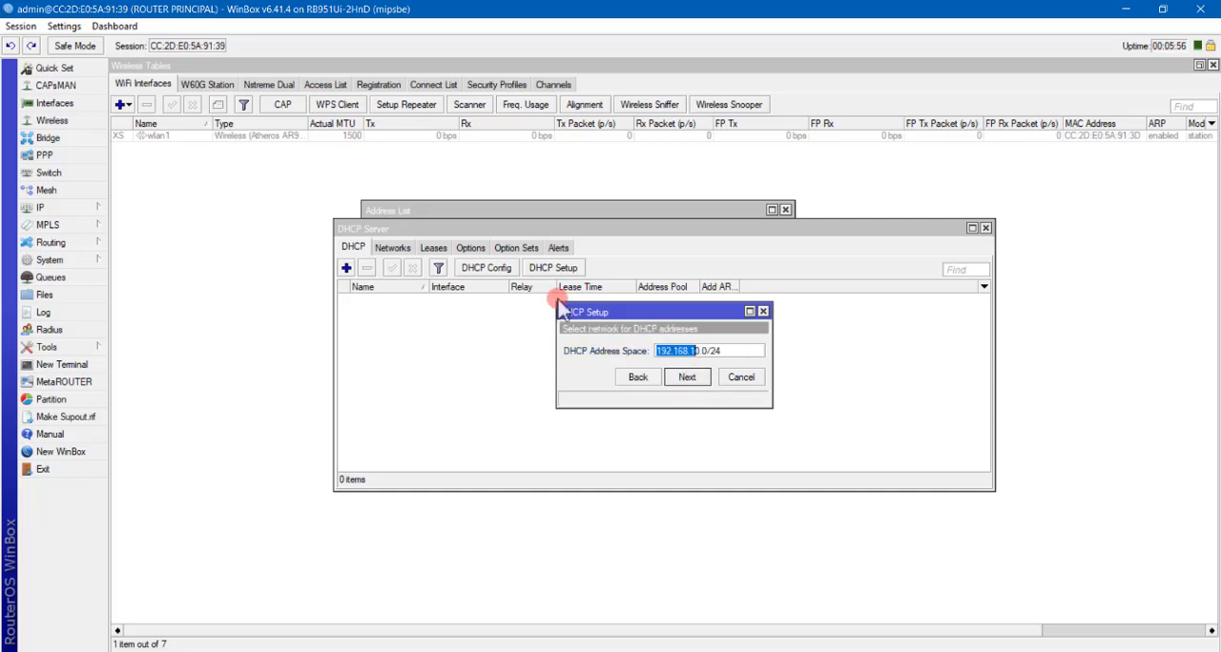
Complete the DHCP setup with the 192.168.10.0/24 address space and the remaining proposed settings, leaving DNS servers empty, and close the DHCP and address windows.
{"action": "left_click", "coordinate": [687, 378]}
{"action": "left_click", "coordinate": [688, 377]}
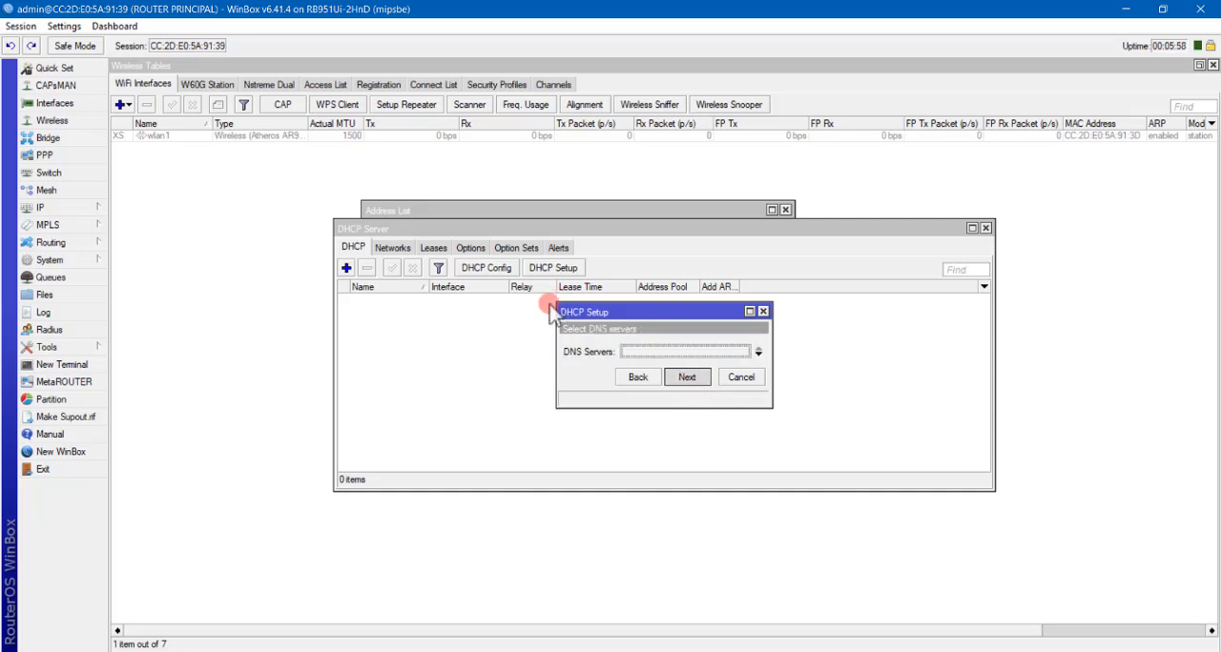
{"action": "key", "text": "Return"}
{"action": "left_click", "coordinate": [687, 376]}
{"action": "left_click", "coordinate": [654, 352]}
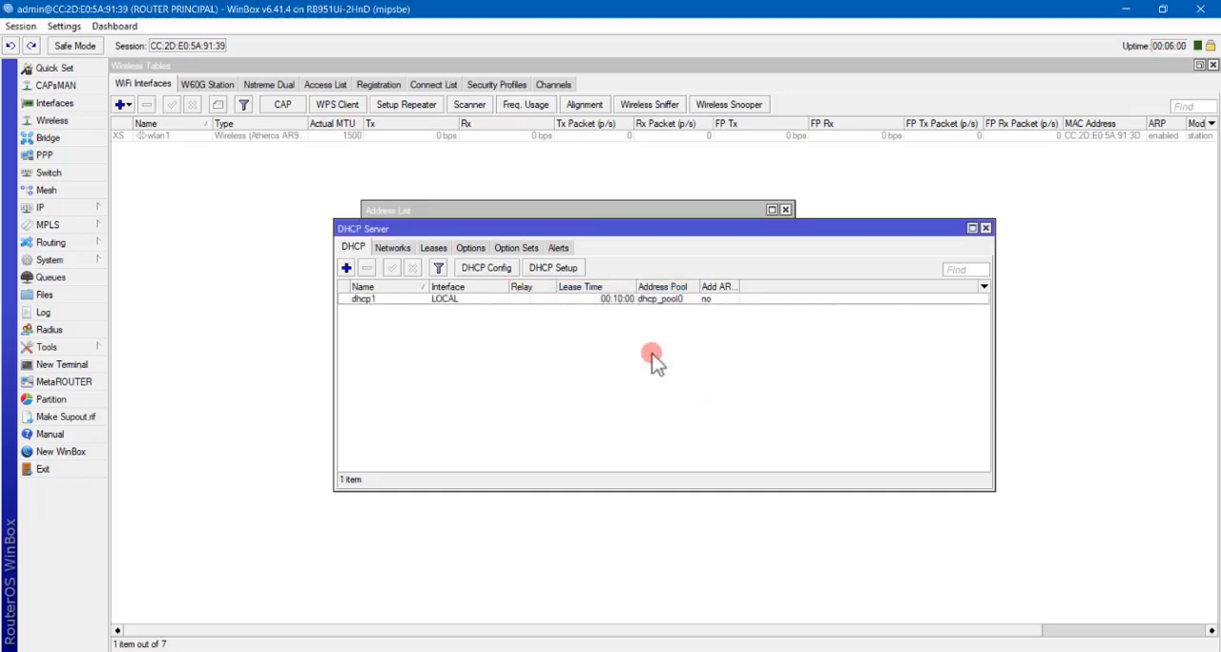
{"action": "left_click", "coordinate": [985, 228]}
{"action": "left_click", "coordinate": [785, 210]}
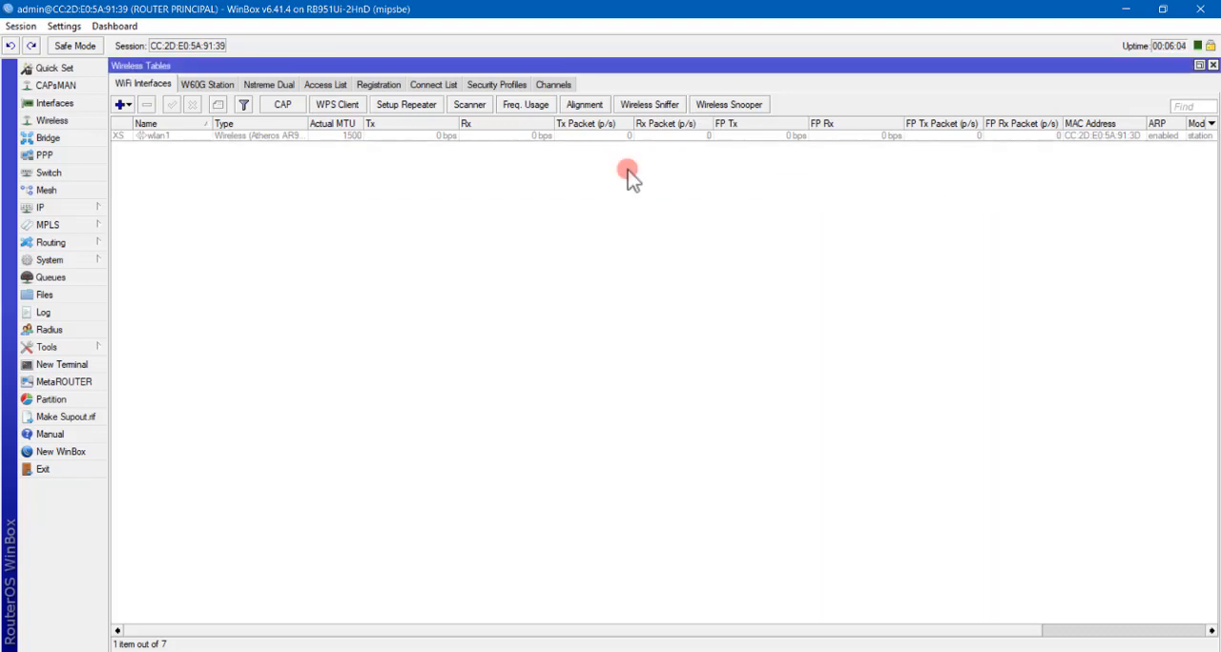
Set the router's DNS servers to 8.8.8.8 and 8.8.4.4, allow remote requests, and apply the DNS settings.
{"action": "left_click", "coordinate": [84, 207]}
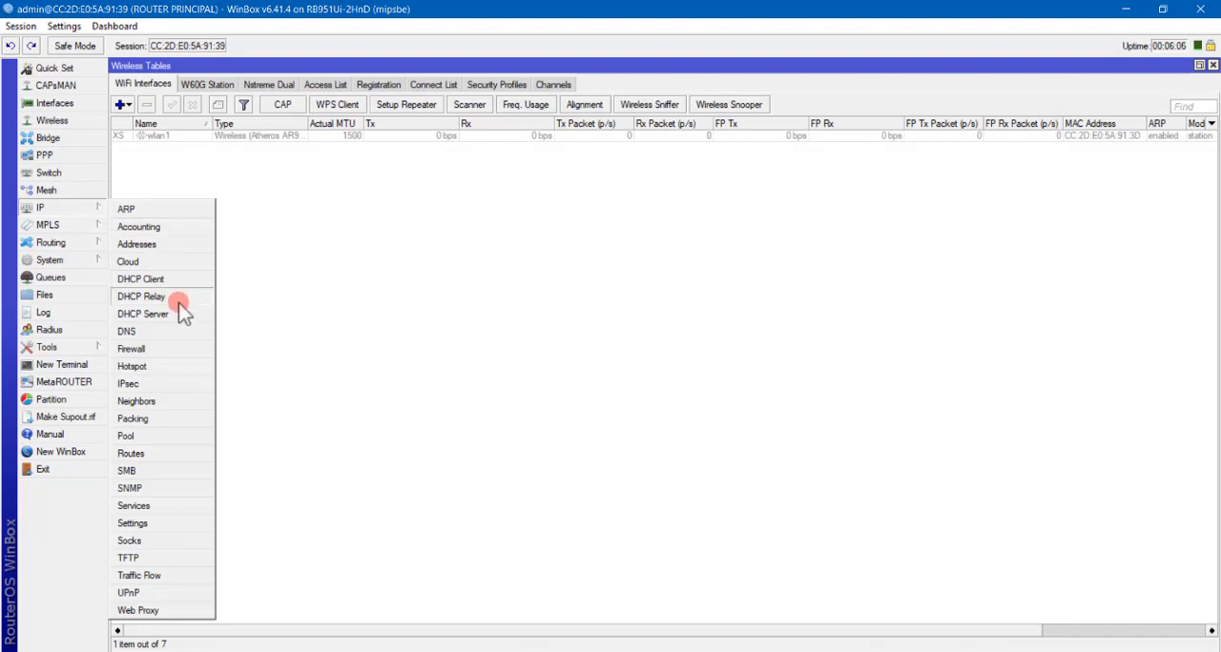
{"action": "left_click", "coordinate": [127, 332]}
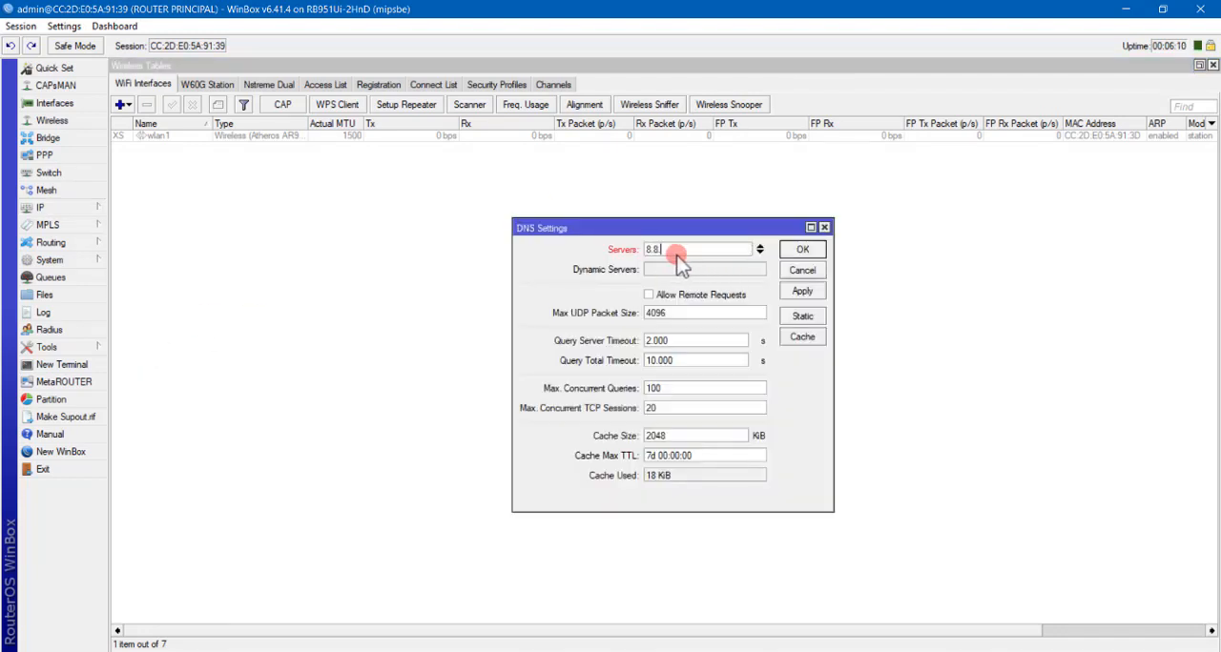
{"action": "type", "text": "8.8.8.8"}
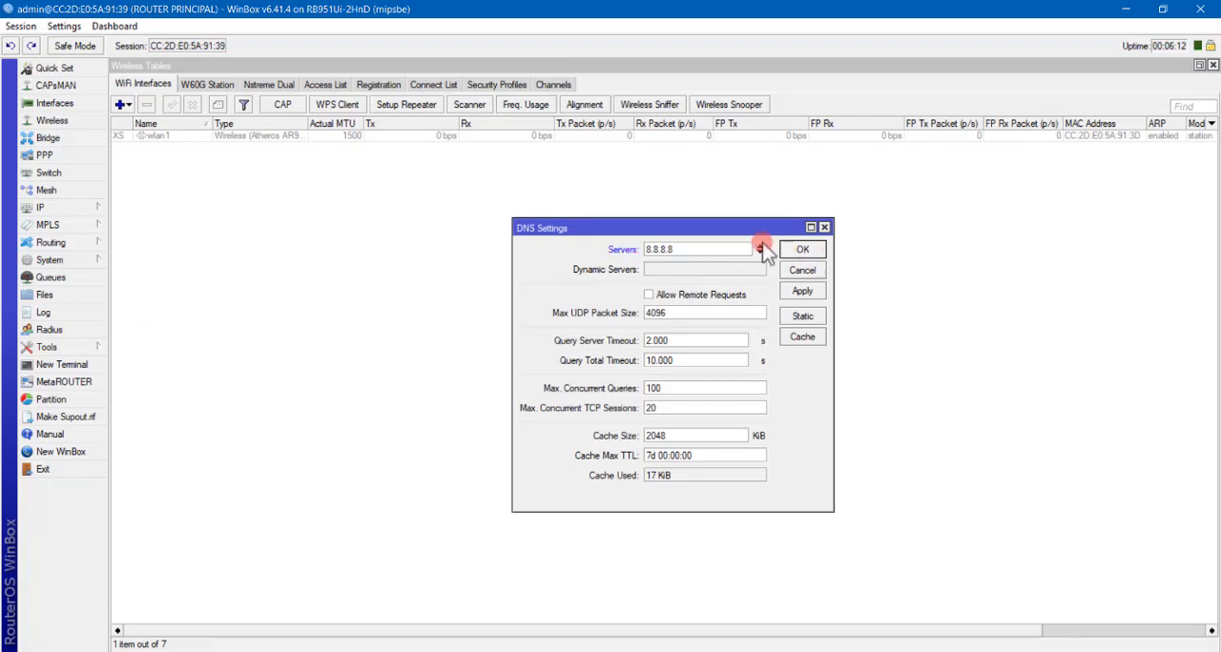
{"action": "left_click", "coordinate": [760, 248]}
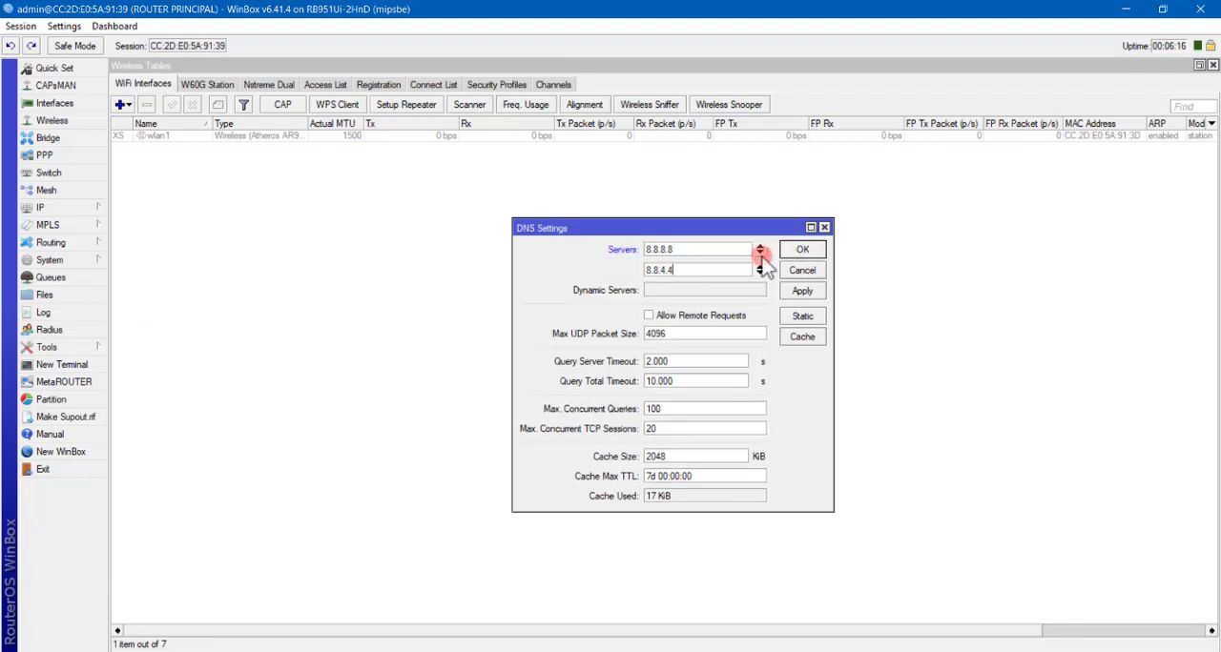
{"action": "left_click", "coordinate": [656, 316]}
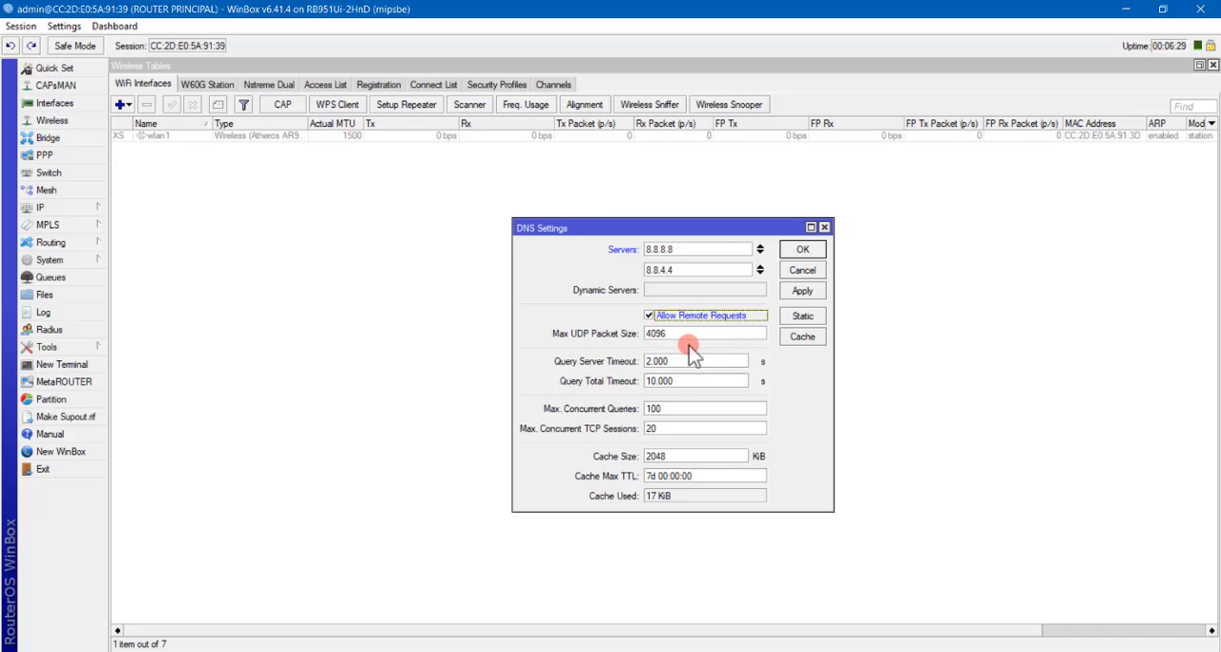
{"action": "left_click", "coordinate": [802, 291]}
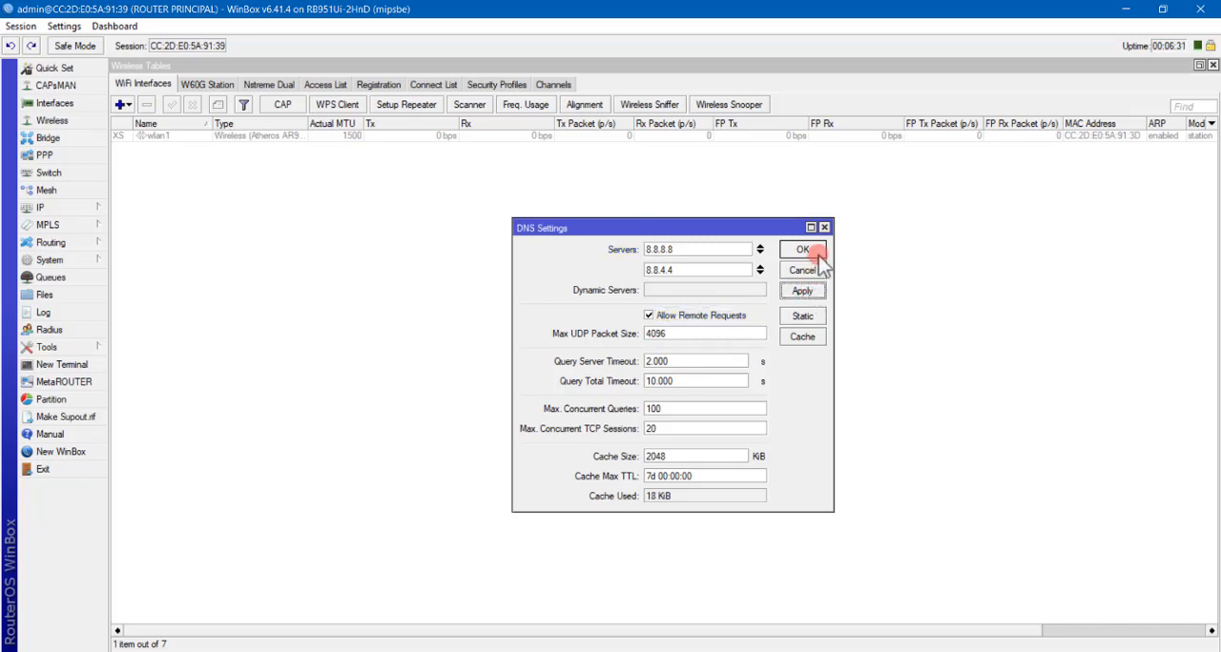
{"action": "left_click", "coordinate": [802, 250]}
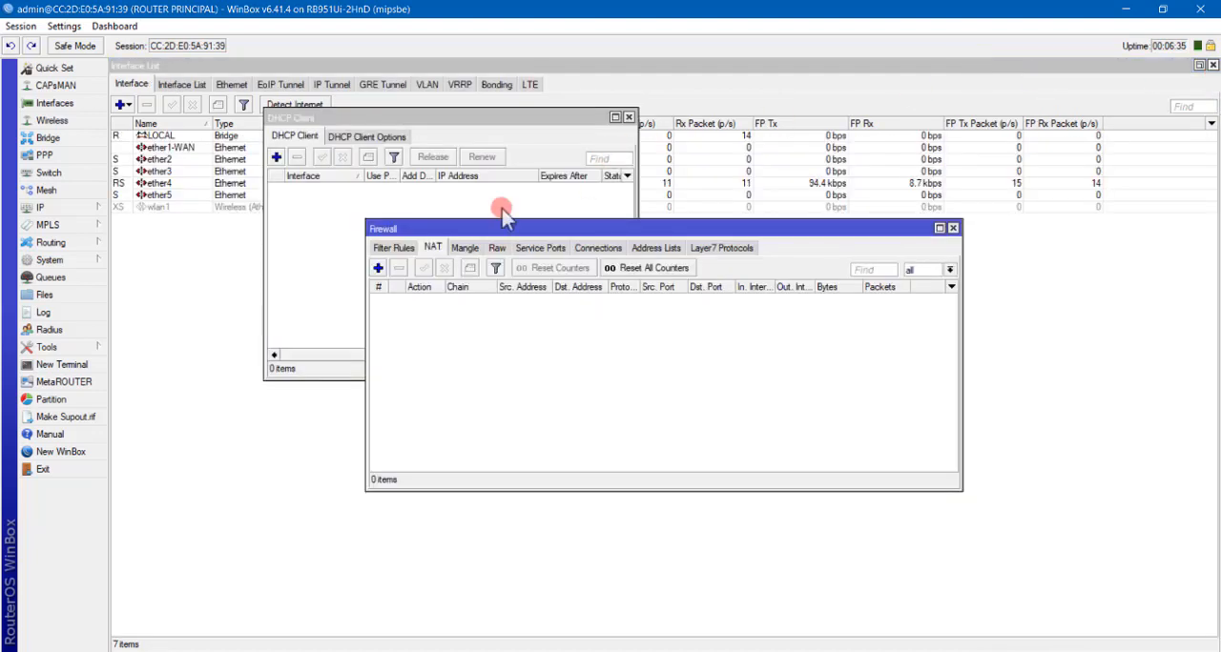
Close all open session windows and display the router's wireless interfaces.
{"action": "left_click", "coordinate": [17, 27]}
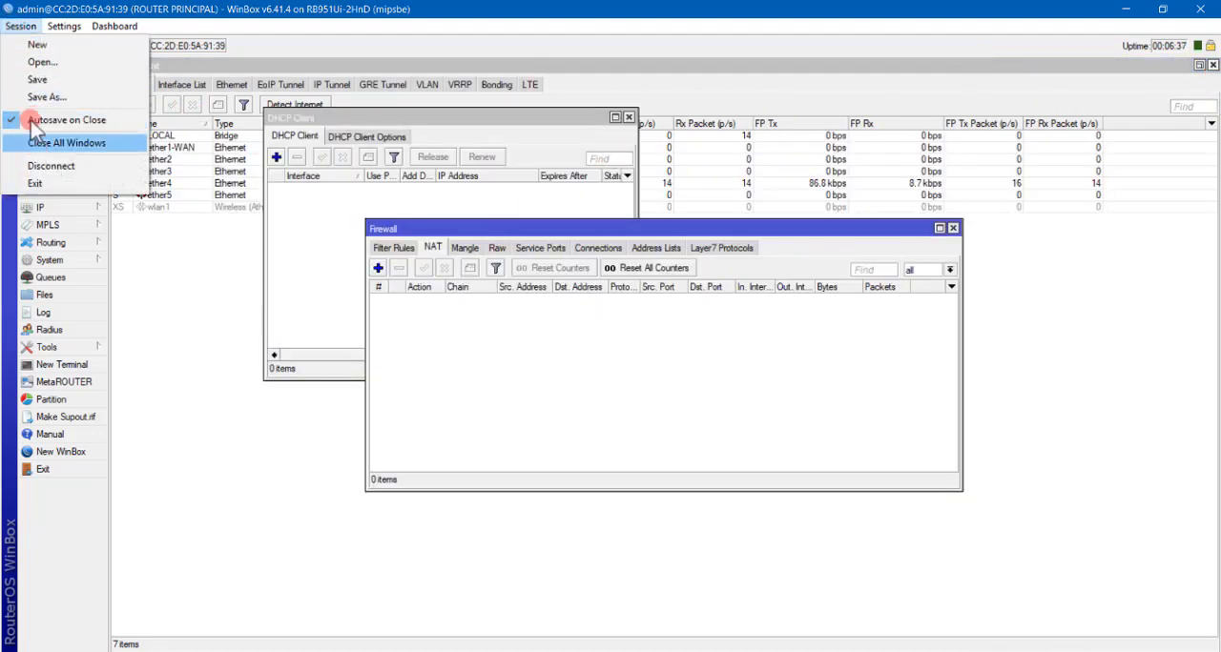
{"action": "left_click", "coordinate": [43, 143]}
{"action": "left_click", "coordinate": [52, 120]}
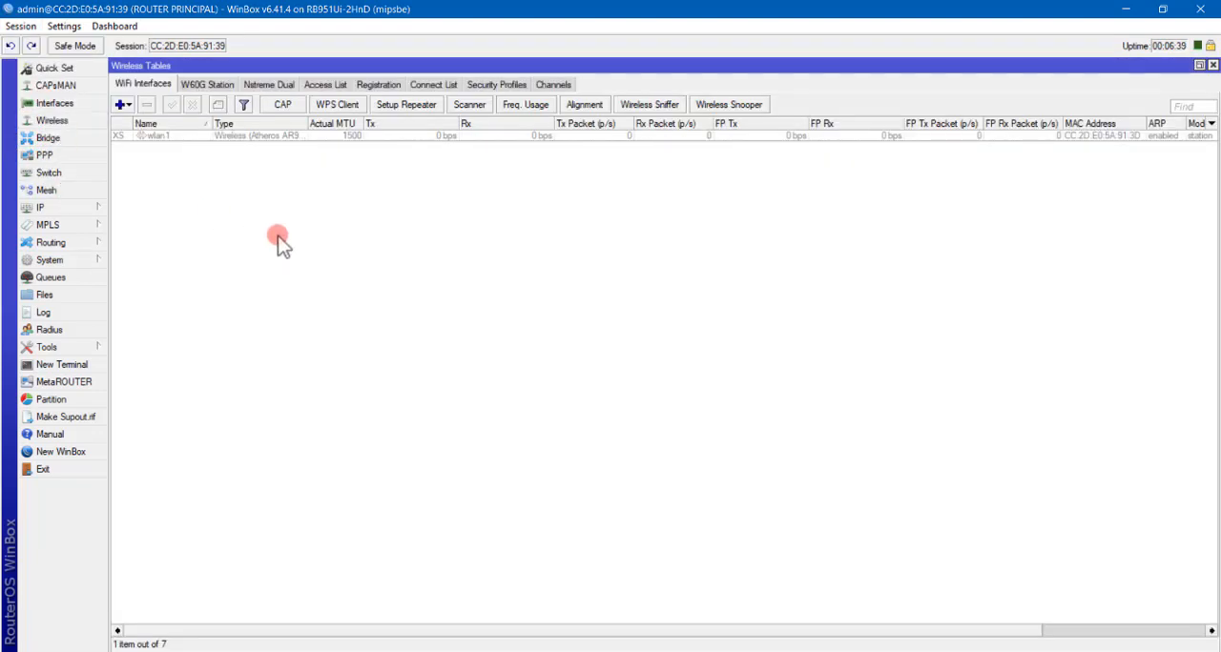
{"action": "left_click", "coordinate": [172, 137]}
{"action": "left_click", "coordinate": [170, 143]}
{"action": "double_click", "coordinate": [164, 137]}
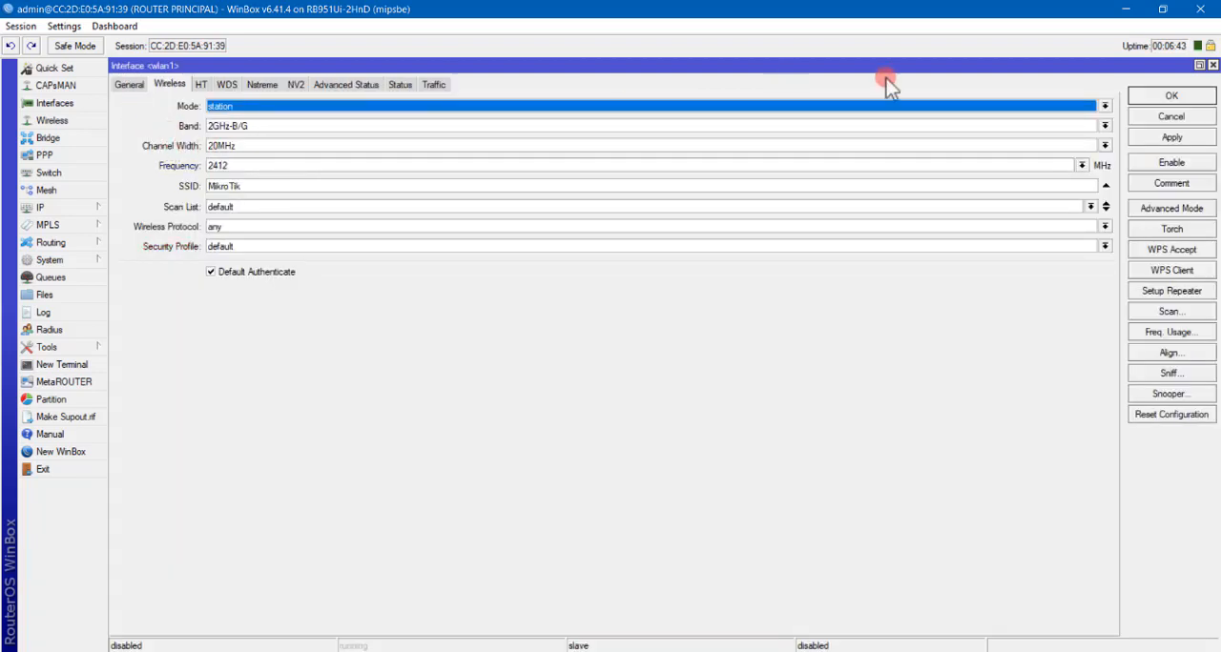
{"action": "left_click", "coordinate": [1171, 116]}
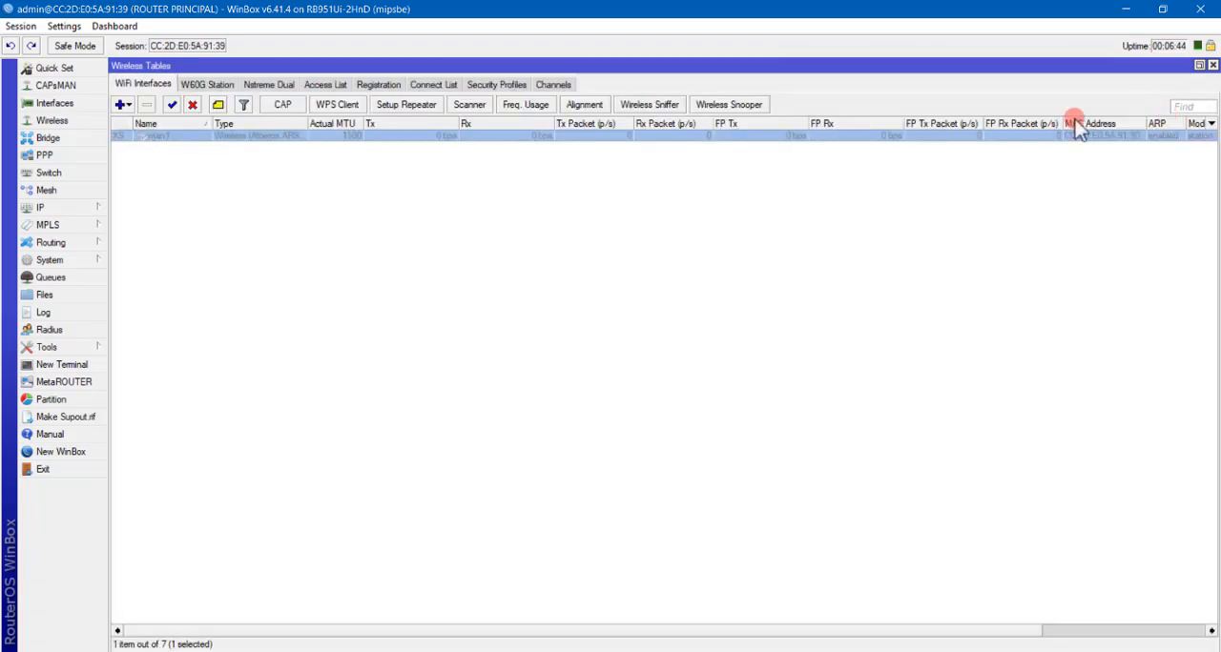
Configure wlan1 in ap bridge mode with the 2GHz-B/G/N band and a 20MHz channel width.
{"action": "double_click", "coordinate": [157, 136]}
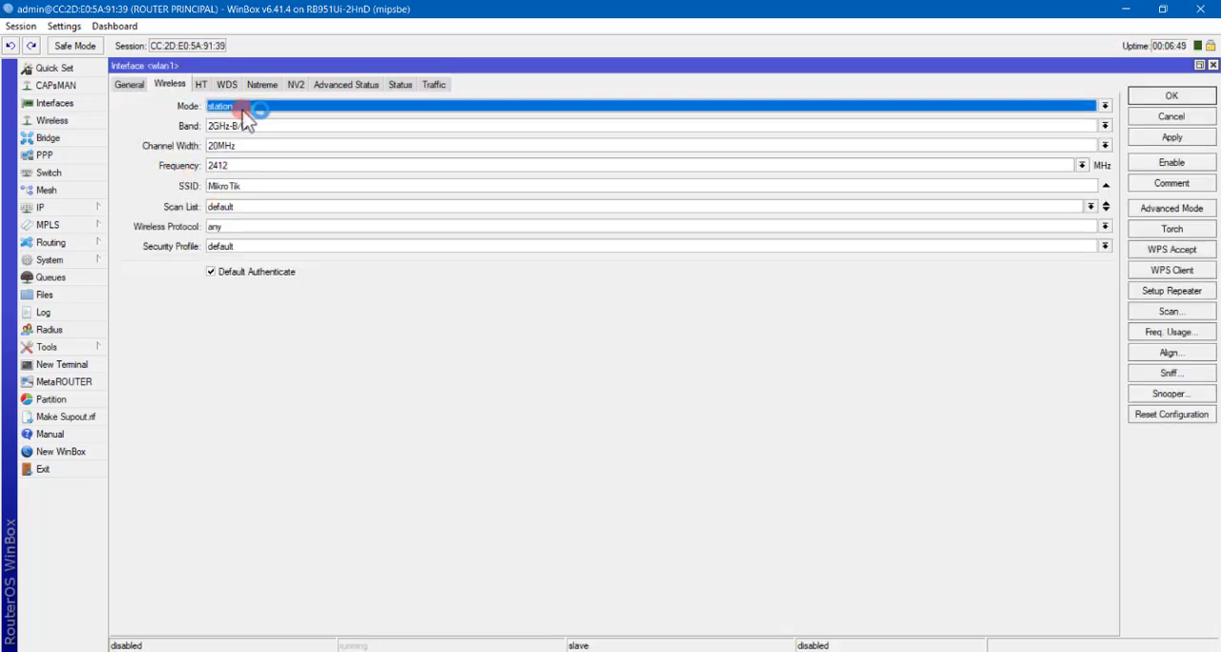
{"action": "left_click", "coordinate": [246, 110]}
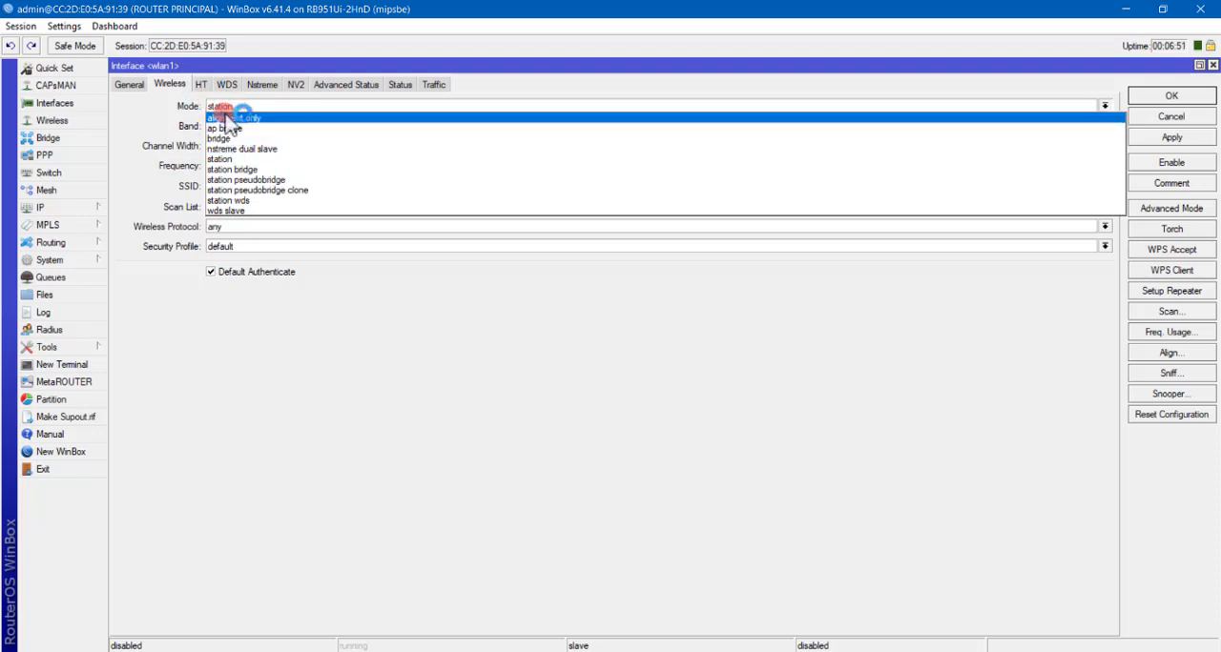
{"action": "left_click", "coordinate": [240, 128]}
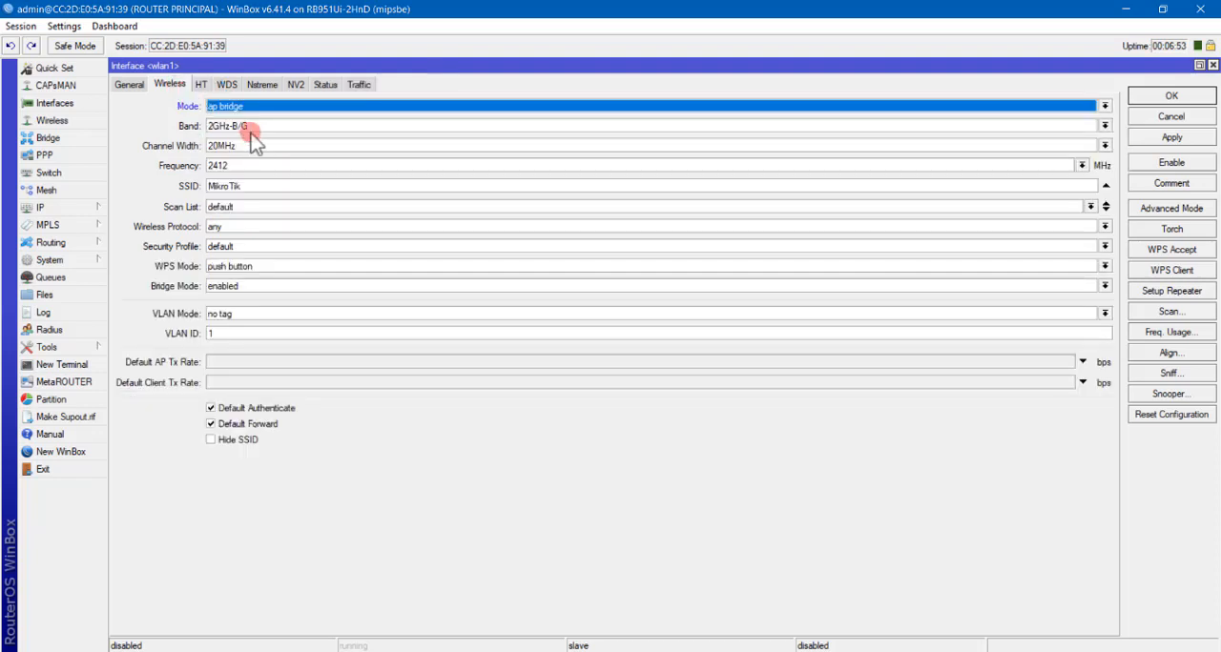
{"action": "left_click", "coordinate": [256, 130]}
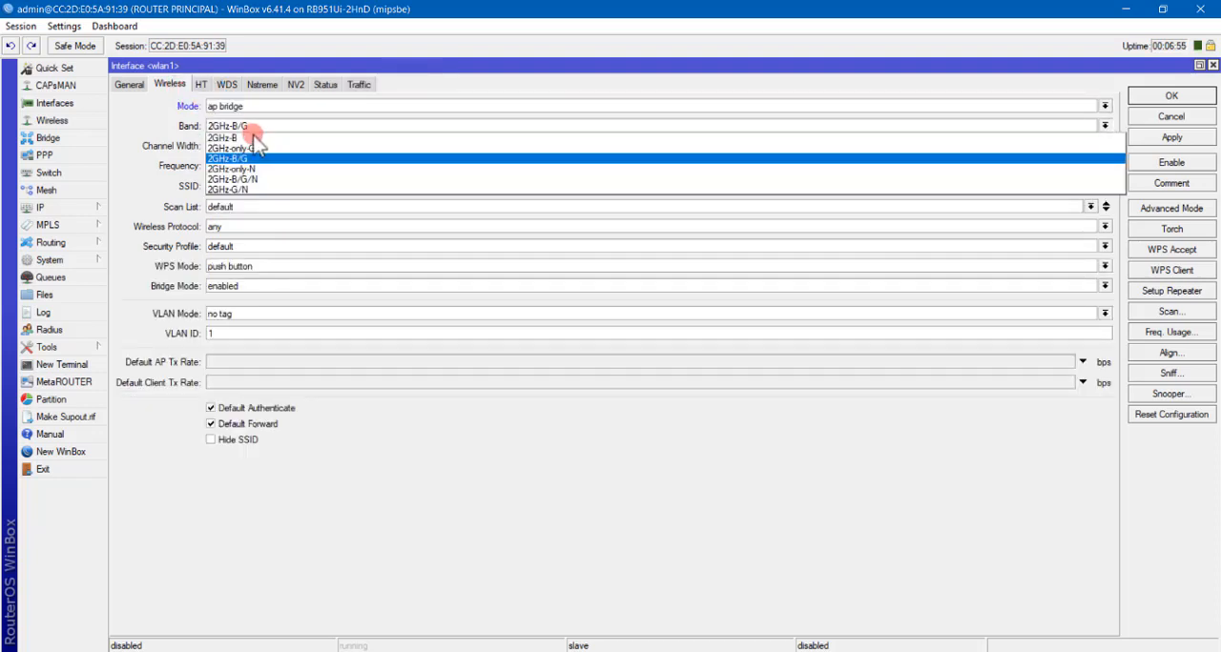
{"action": "left_click", "coordinate": [259, 180]}
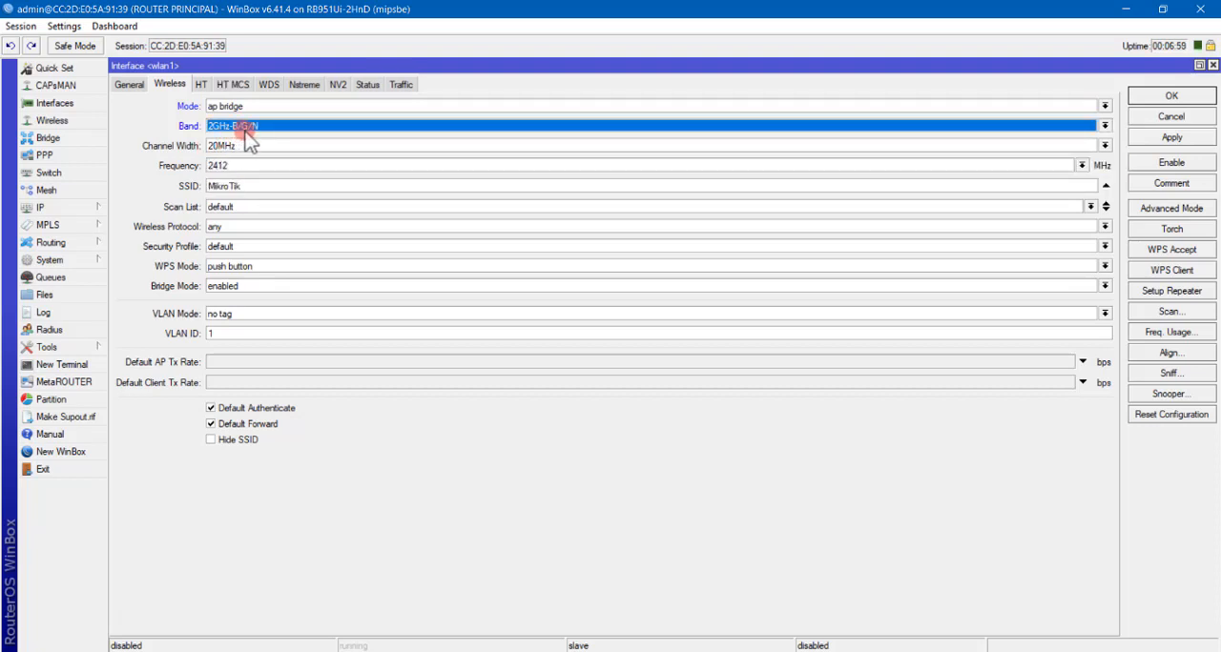
{"action": "left_click", "coordinate": [244, 149]}
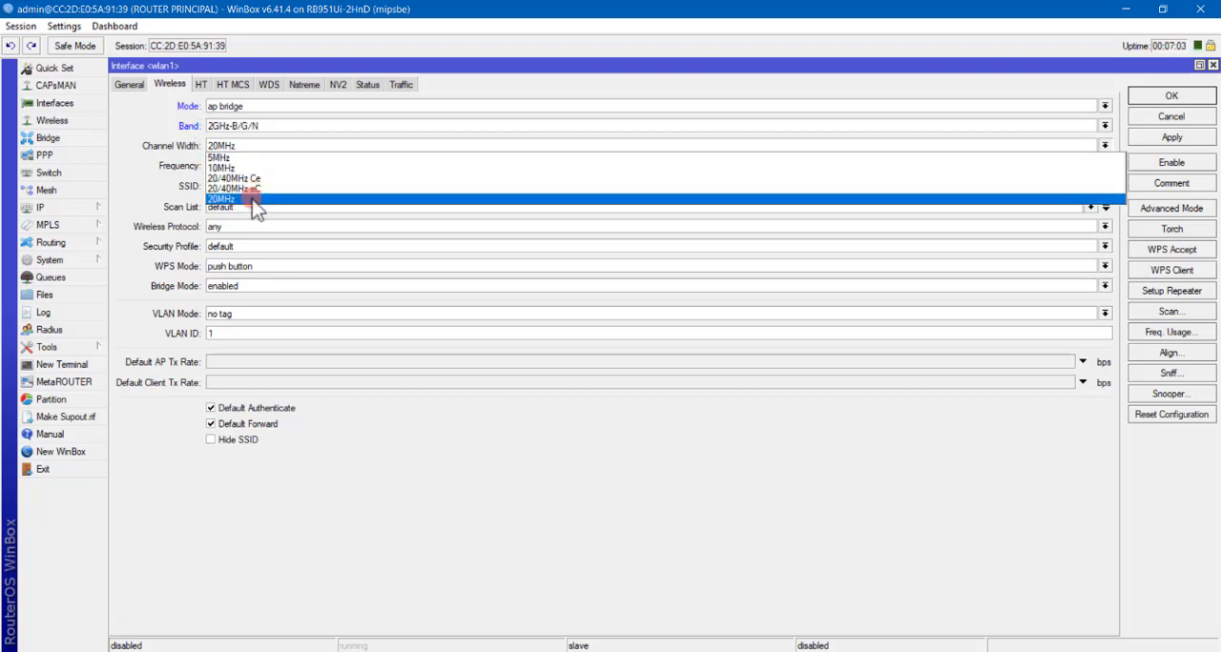
{"action": "left_click", "coordinate": [259, 197]}
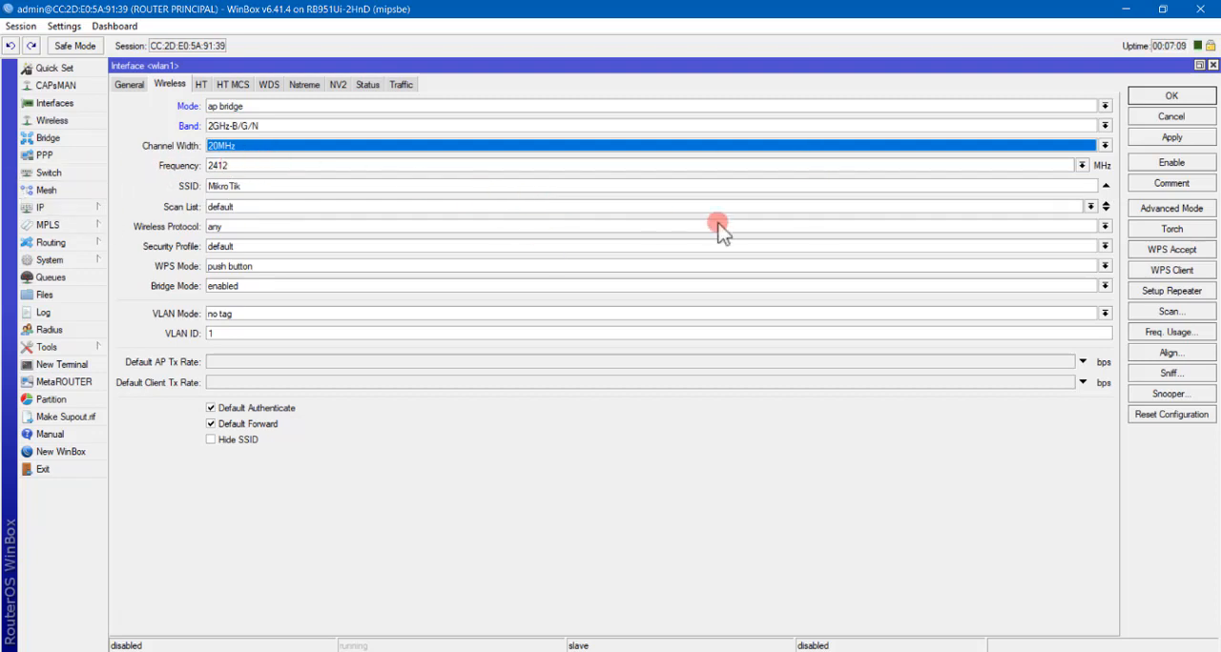
Set wlan1's SSID to TEST LAB, save the wireless settings and enable the interface.
{"action": "left_click_drag", "start_coordinate": [258, 186], "coordinate": [119, 188]}
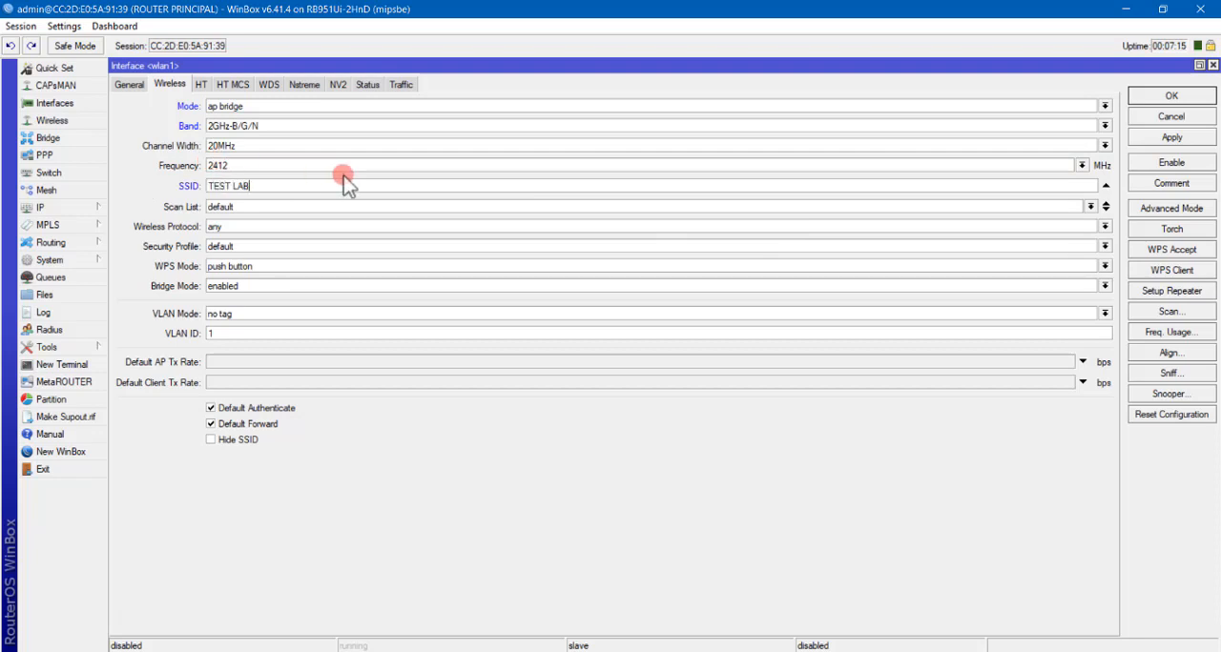
{"action": "type", "text": "TEST LAB"}
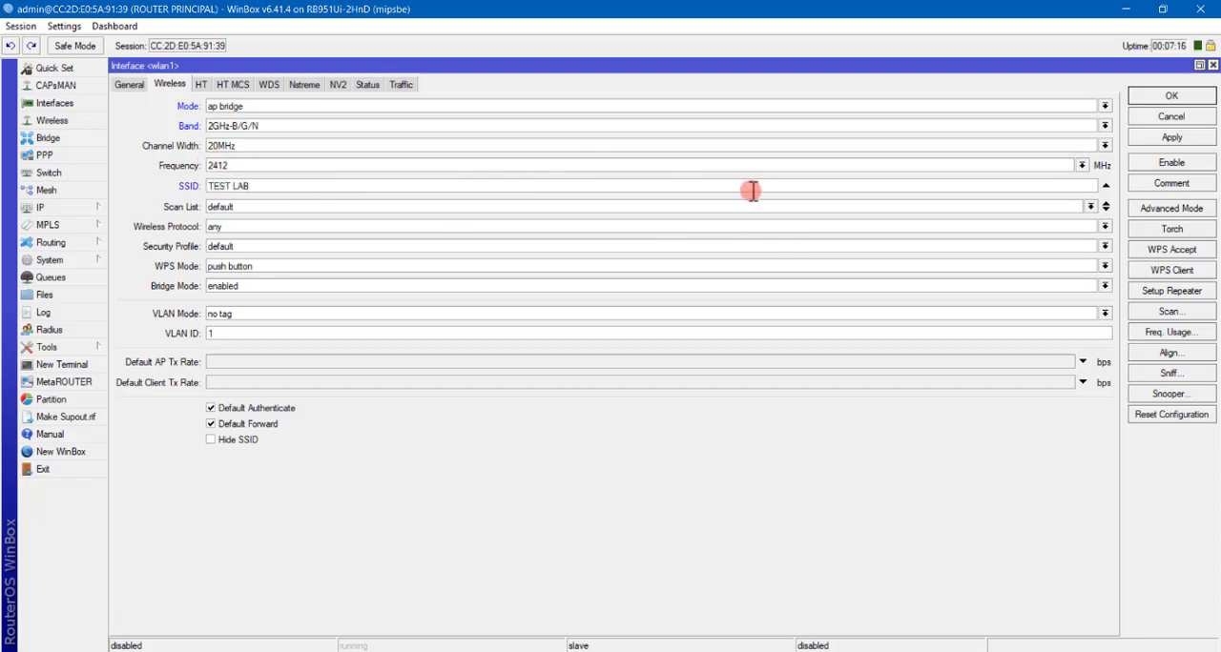
{"action": "left_click", "coordinate": [1175, 138]}
{"action": "left_click", "coordinate": [1162, 95]}
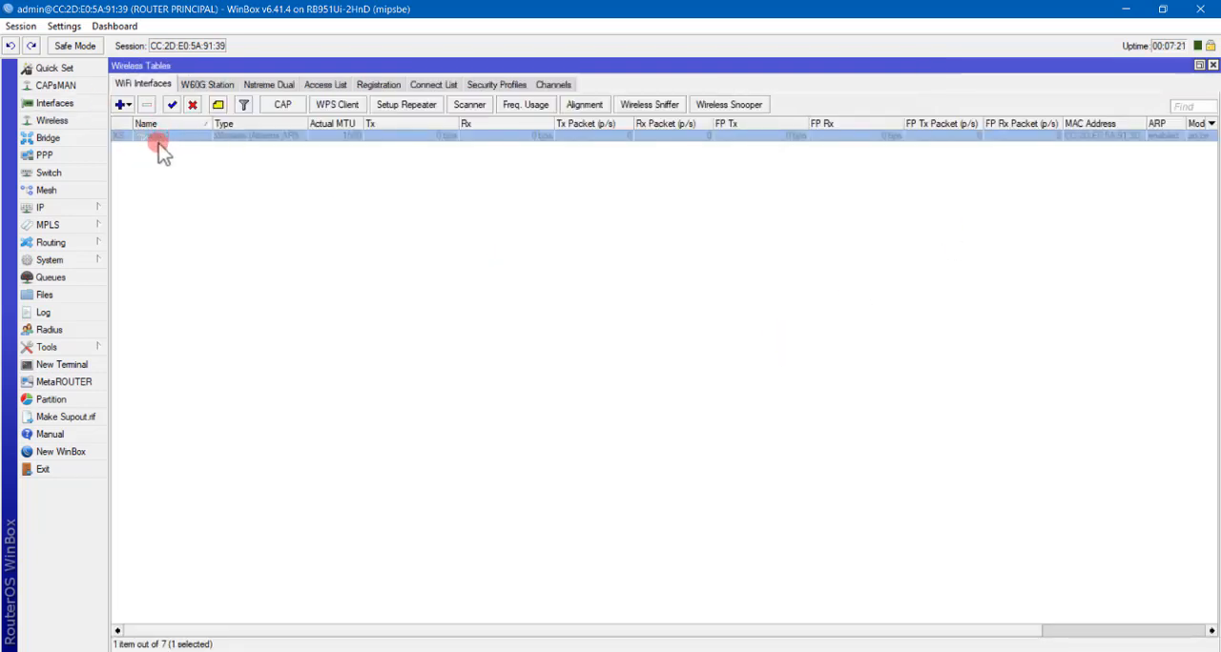
{"action": "left_click", "coordinate": [172, 104]}
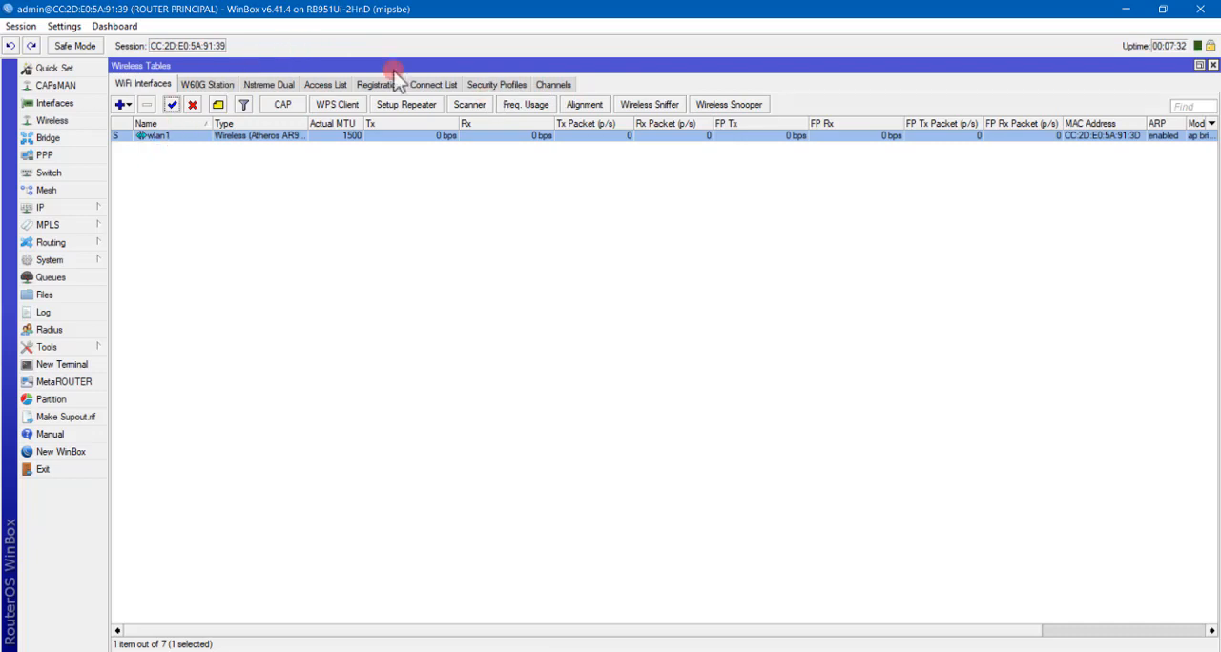
Create a security profile named SECURE with dynamic keys and only WPA2 PSK authentication, entering the WPA2 pre-shared key.
{"action": "left_click", "coordinate": [496, 84]}
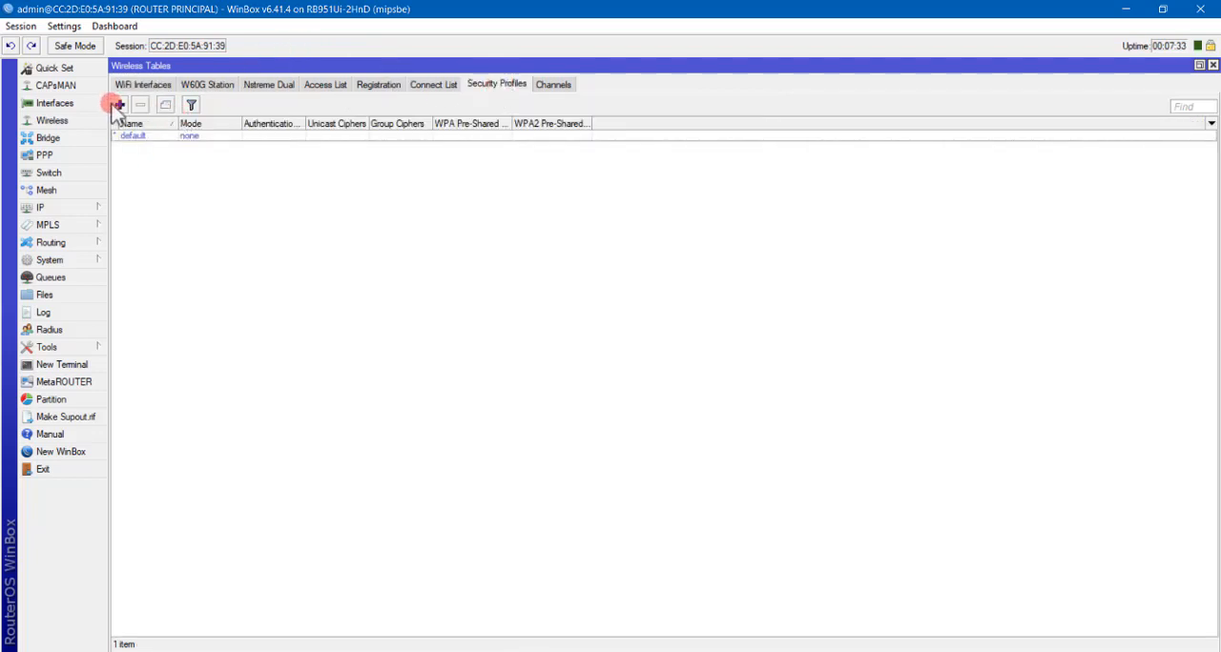
{"action": "left_click", "coordinate": [120, 105]}
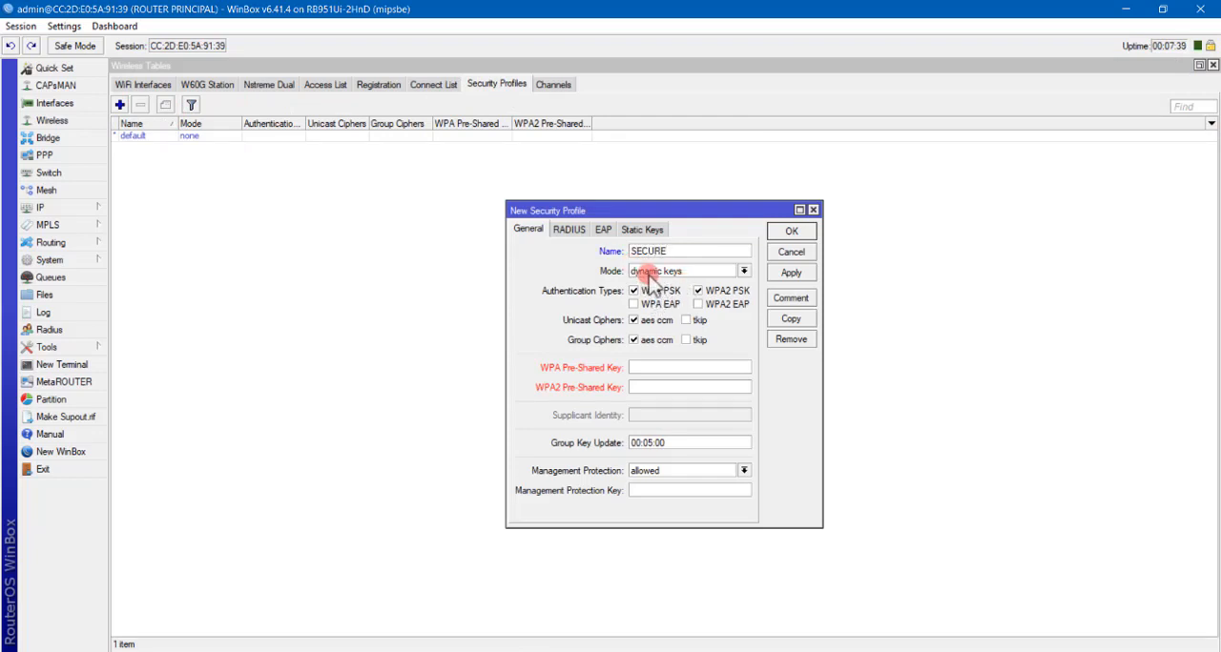
{"action": "left_click", "coordinate": [653, 273]}
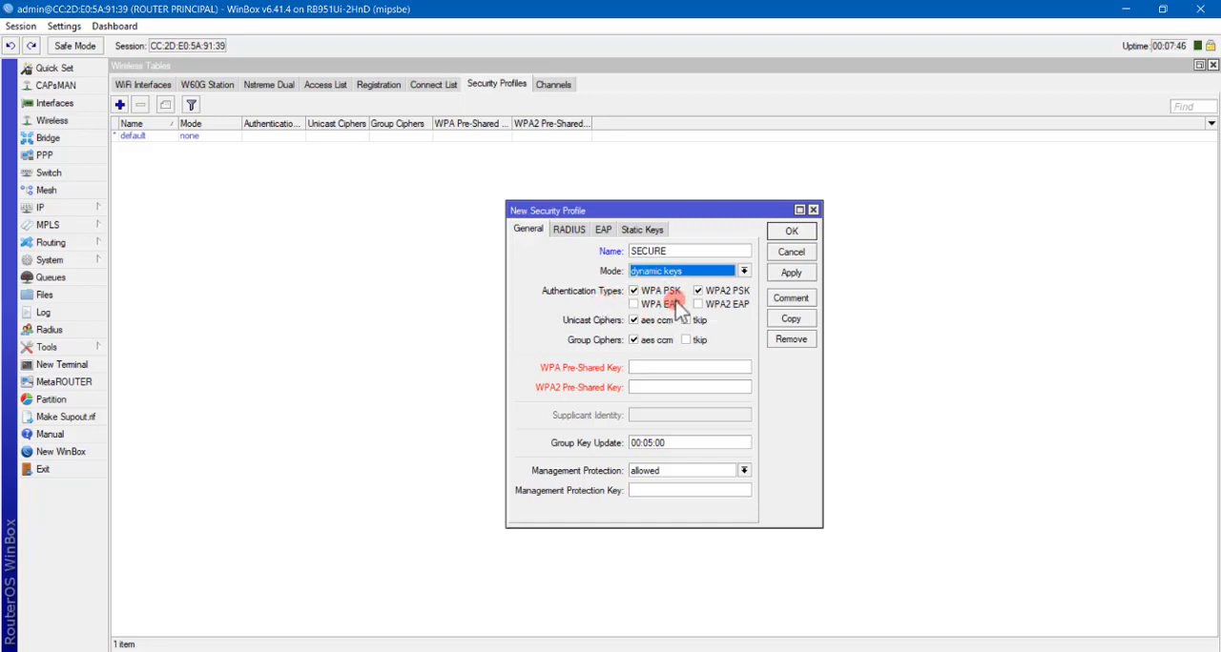
{"action": "left_click", "coordinate": [654, 292]}
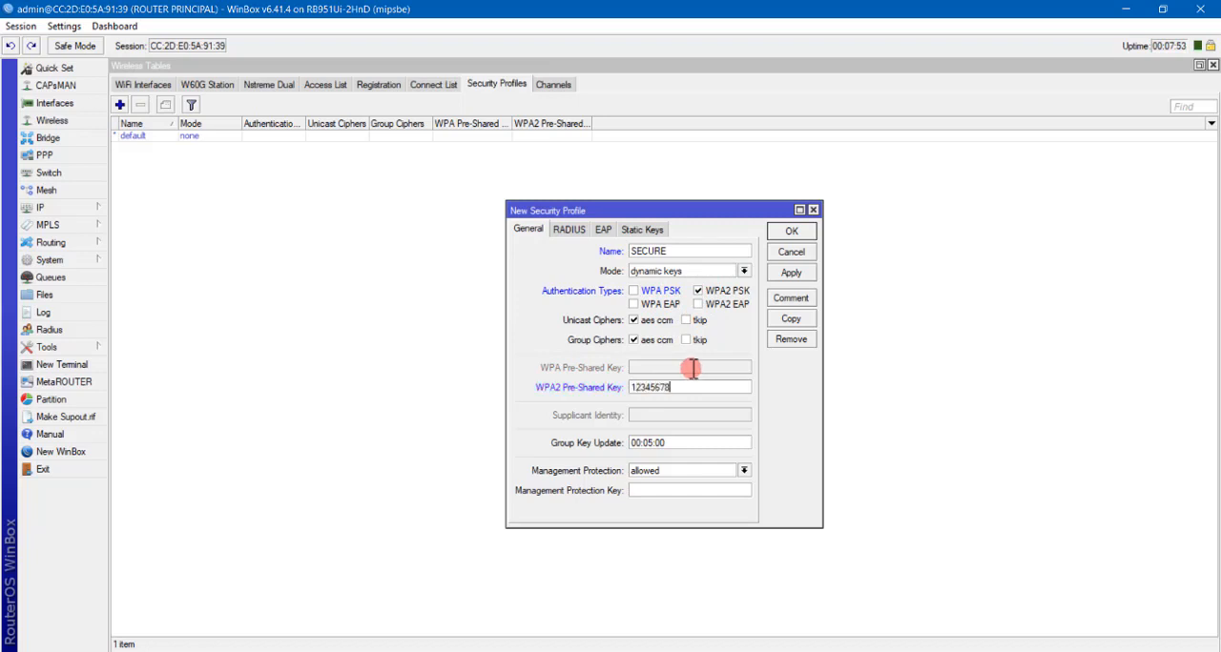
{"action": "left_click", "coordinate": [791, 273]}
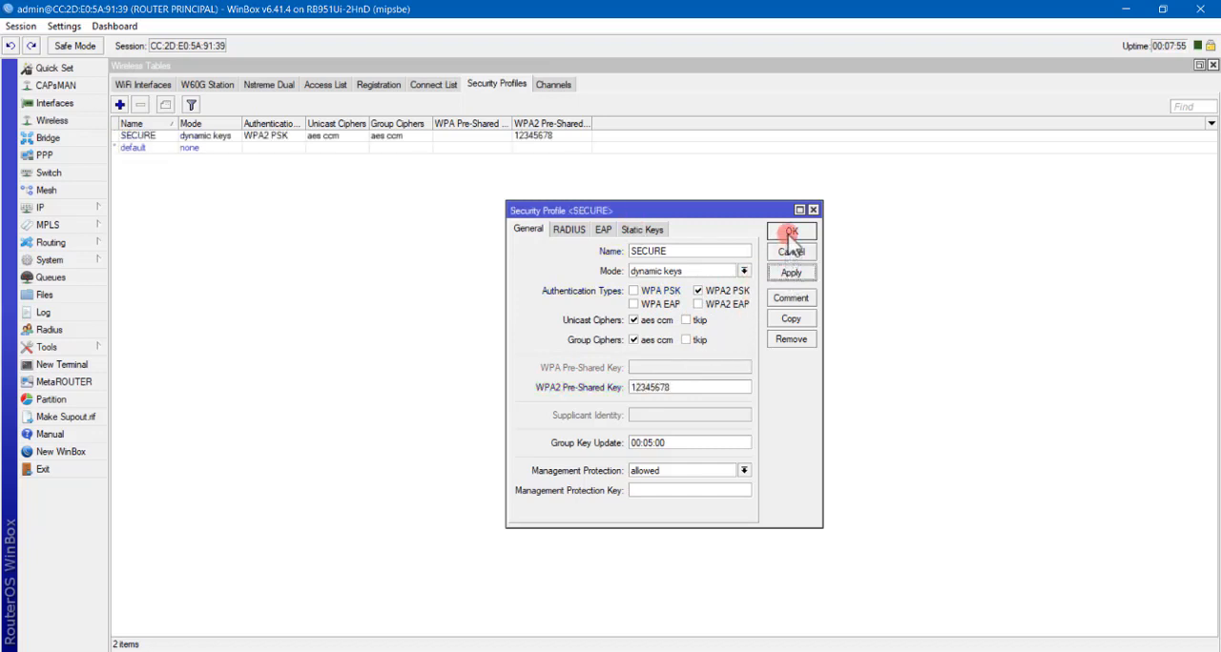
{"action": "left_click", "coordinate": [790, 231]}
Assign the SECURE security profile to wlan1 and save the interface settings.
{"action": "left_click", "coordinate": [145, 85]}
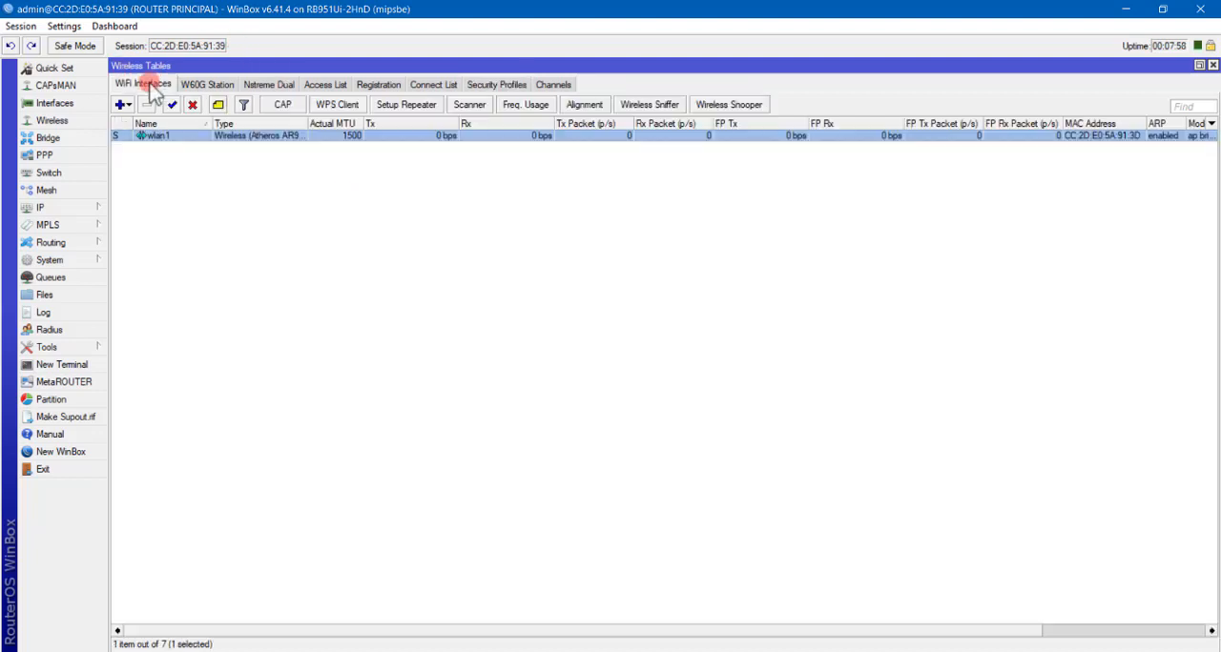
{"action": "double_click", "coordinate": [158, 137]}
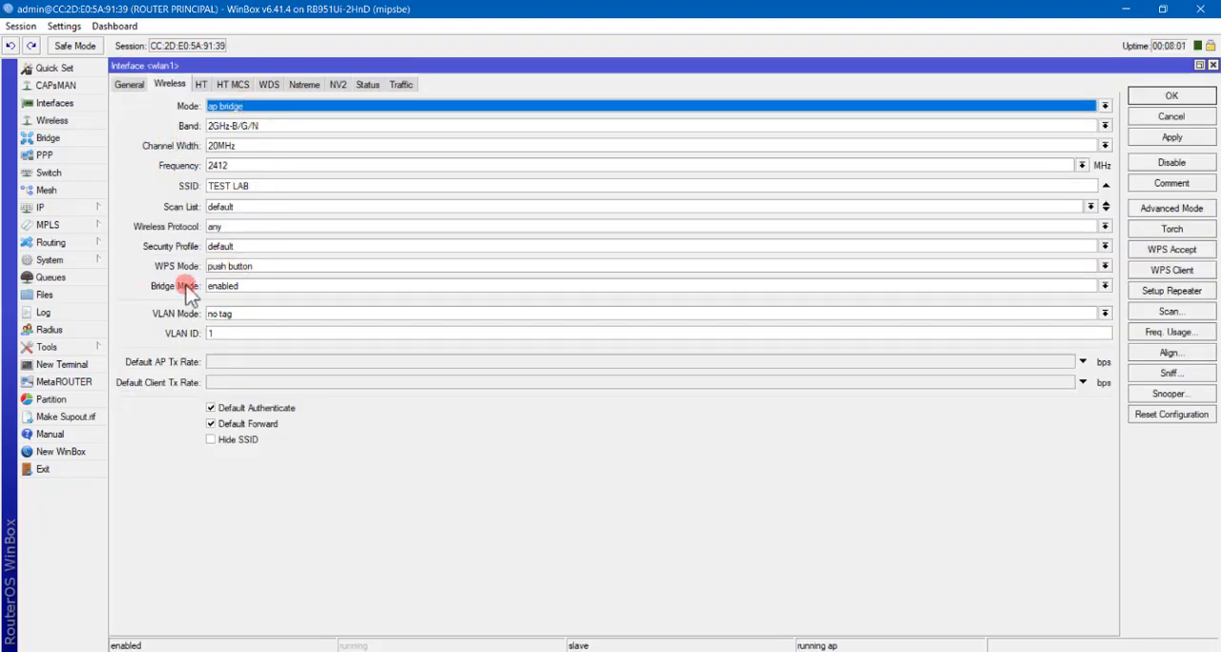
{"action": "left_click", "coordinate": [226, 247]}
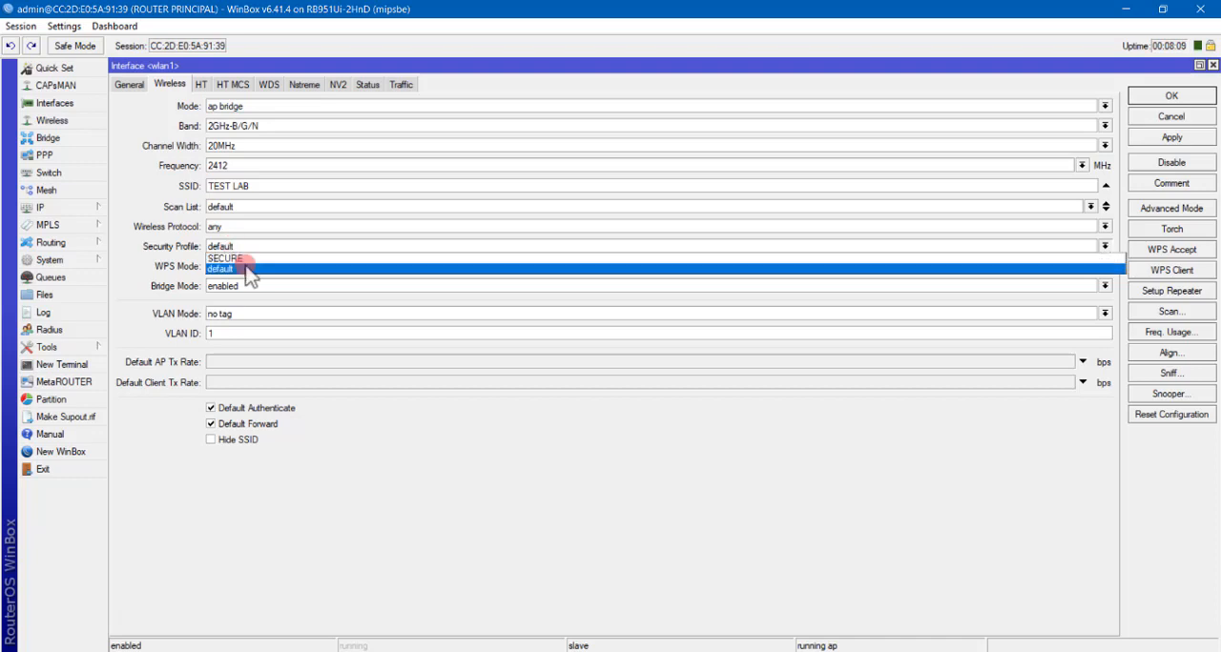
{"action": "left_click", "coordinate": [237, 260]}
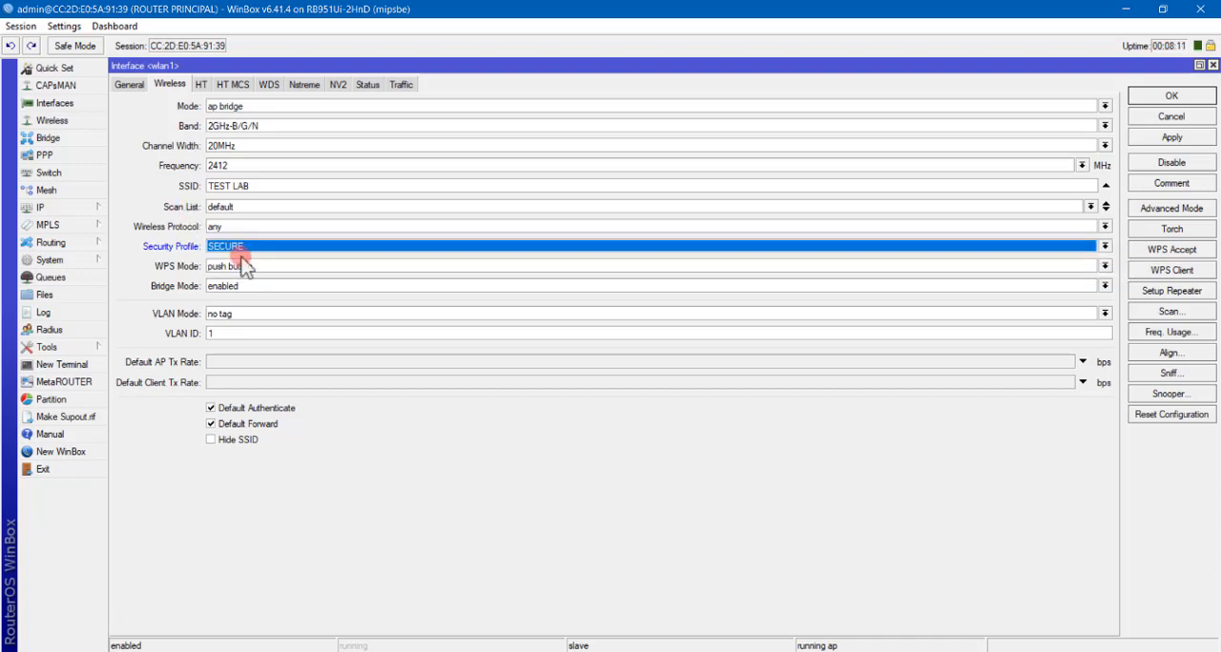
{"action": "left_click", "coordinate": [1165, 138]}
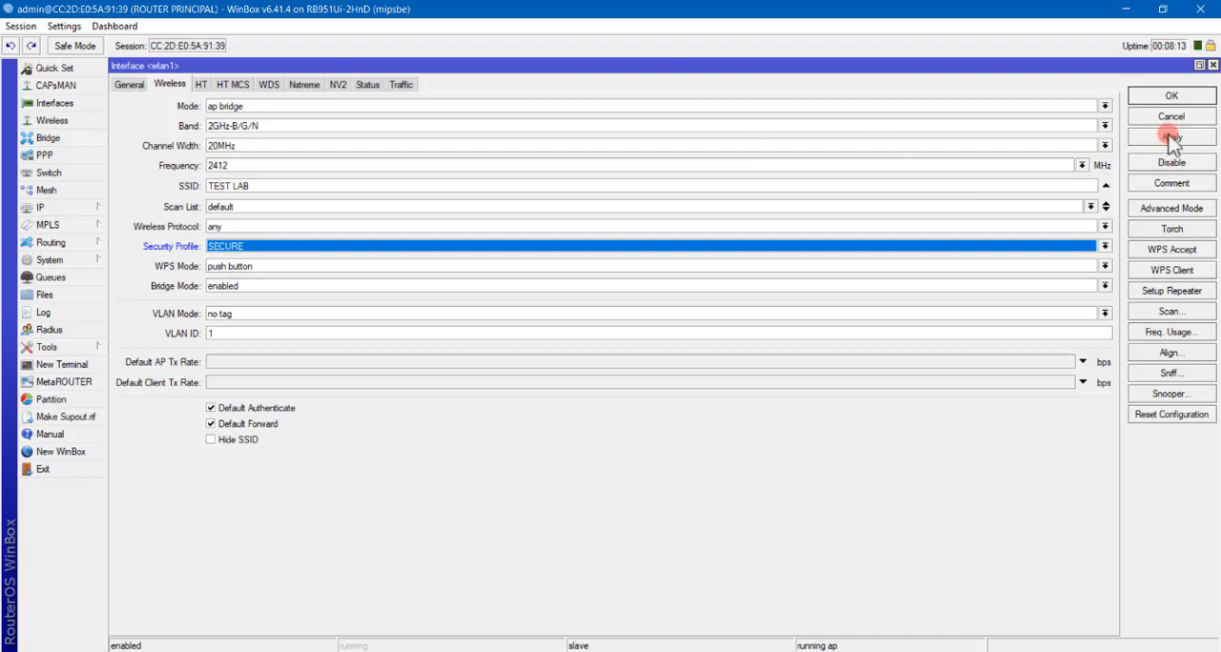
{"action": "left_click", "coordinate": [1172, 95]}
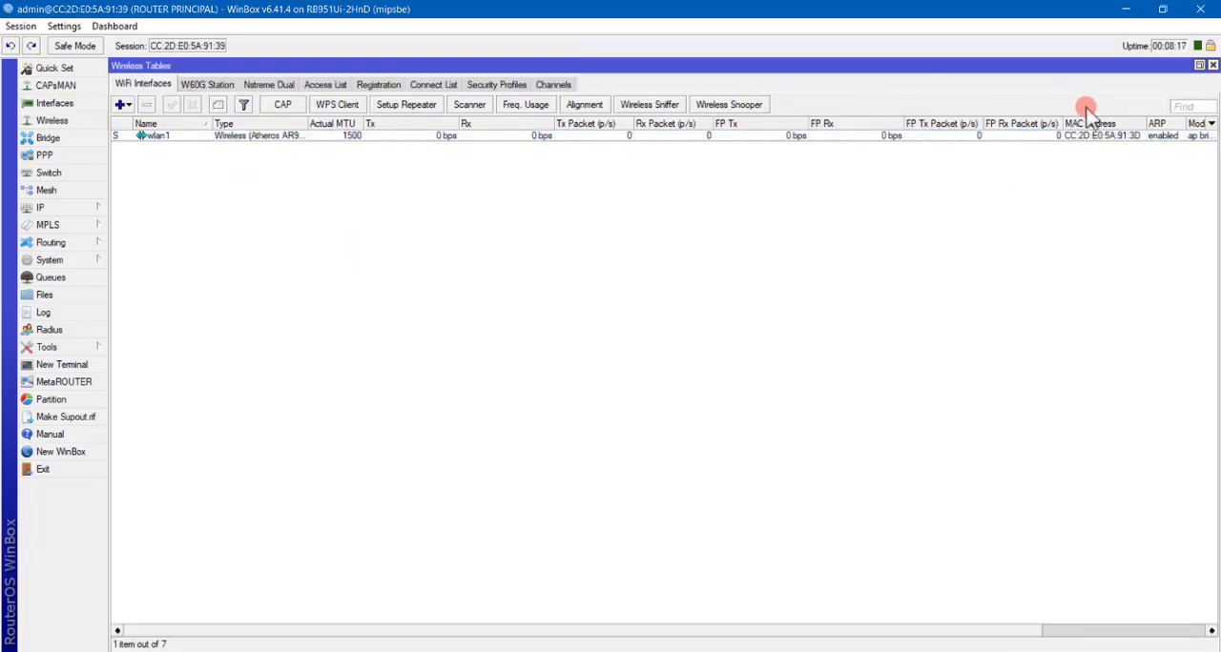
Close the wireless tables and display the router's interface list maximized.
{"action": "left_click", "coordinate": [1212, 65]}
{"action": "left_click", "coordinate": [53, 104]}
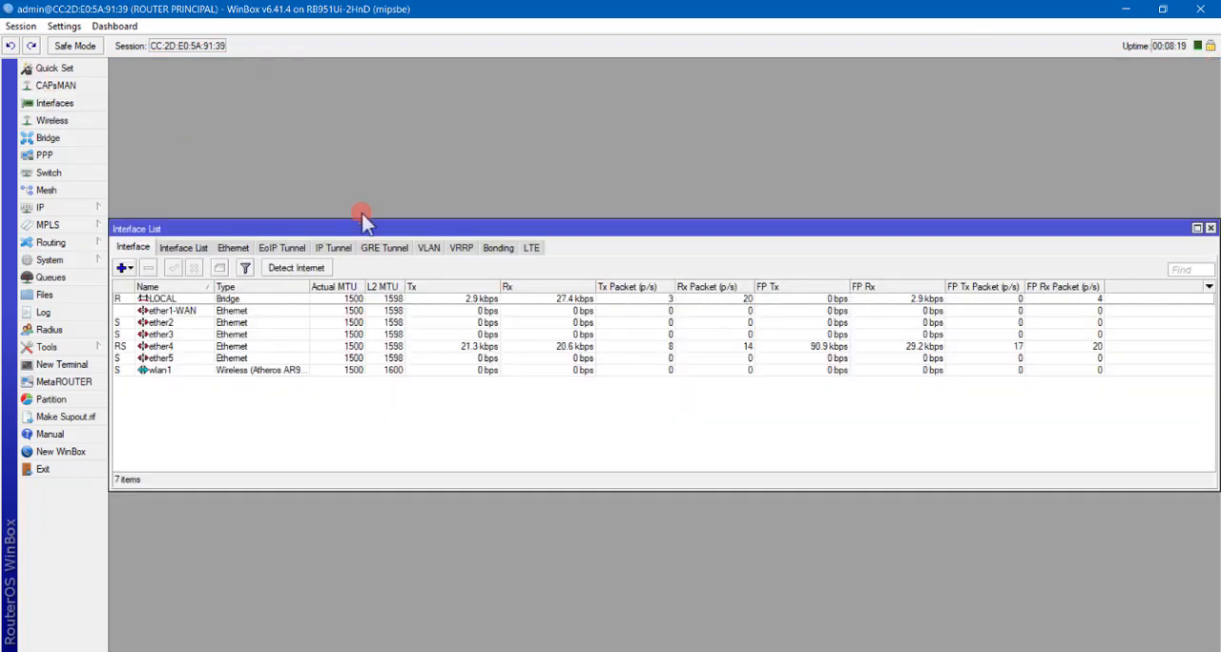
{"action": "double_click", "coordinate": [258, 225]}
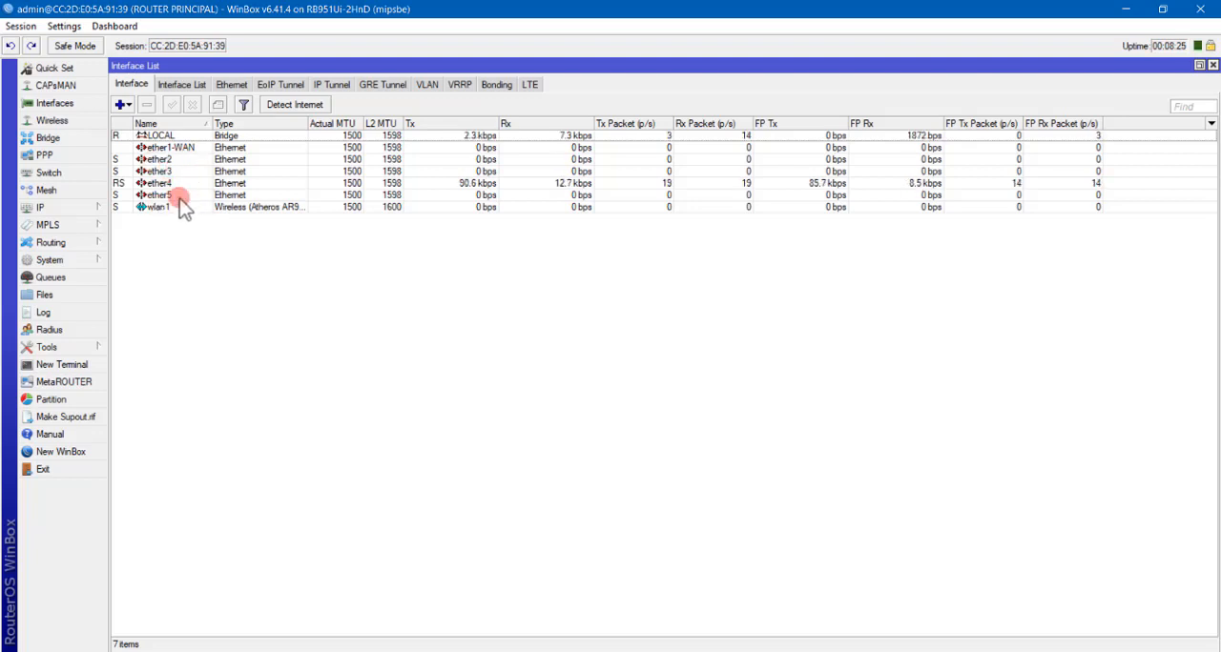
Display the router's IP address list and the switch's host table.
{"action": "left_click", "coordinate": [76, 208]}
{"action": "left_click", "coordinate": [153, 250]}
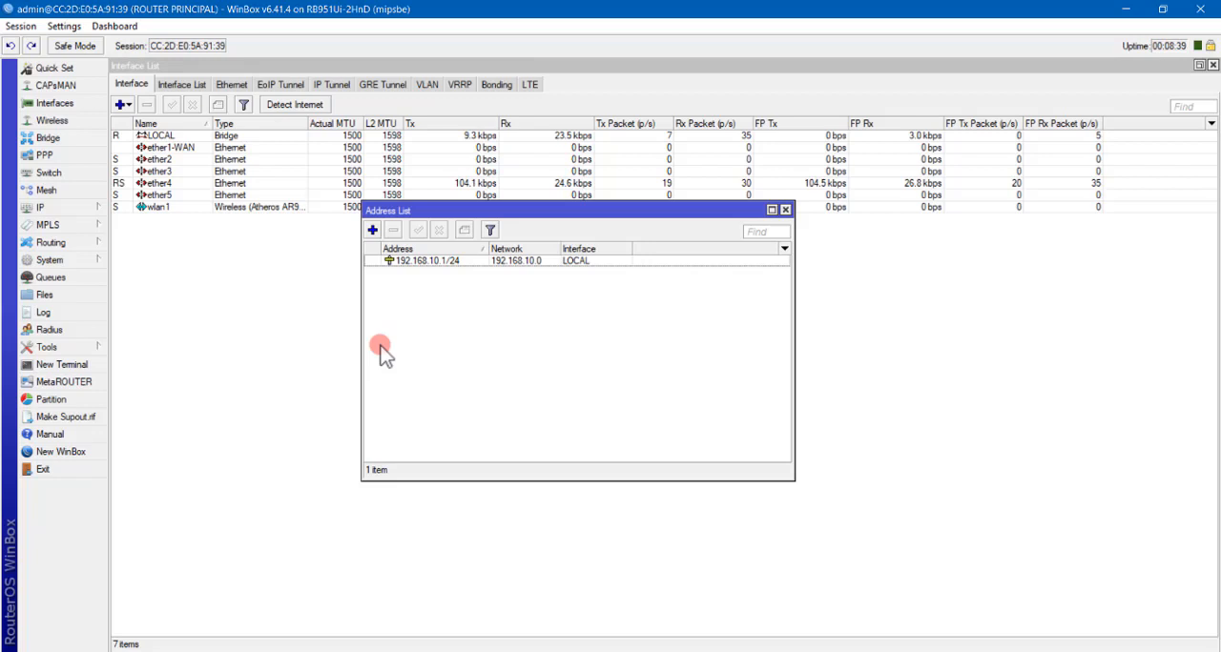
{"action": "left_click", "coordinate": [76, 177]}
{"action": "left_click", "coordinate": [466, 249]}
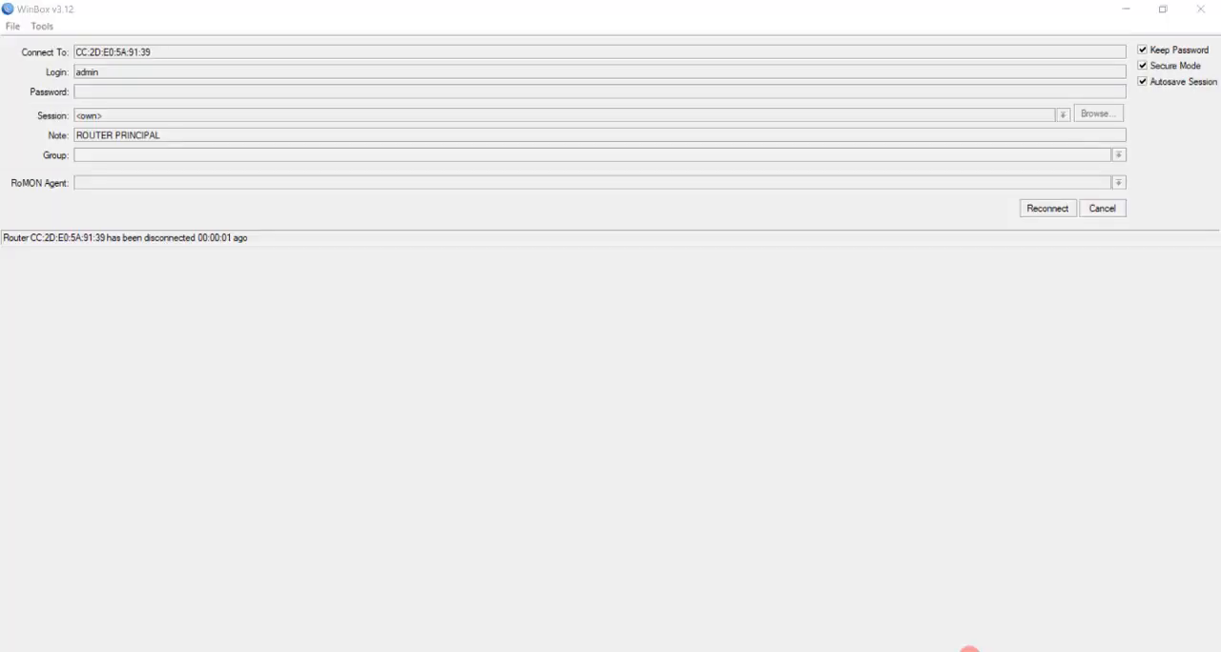
Cancel the disconnected session, refresh the neighbor list and reconnect to ROUTER PRINCIPAL through its MAC address.
{"action": "left_click", "coordinate": [969, 650]}
{"action": "left_click", "coordinate": [763, 565]}
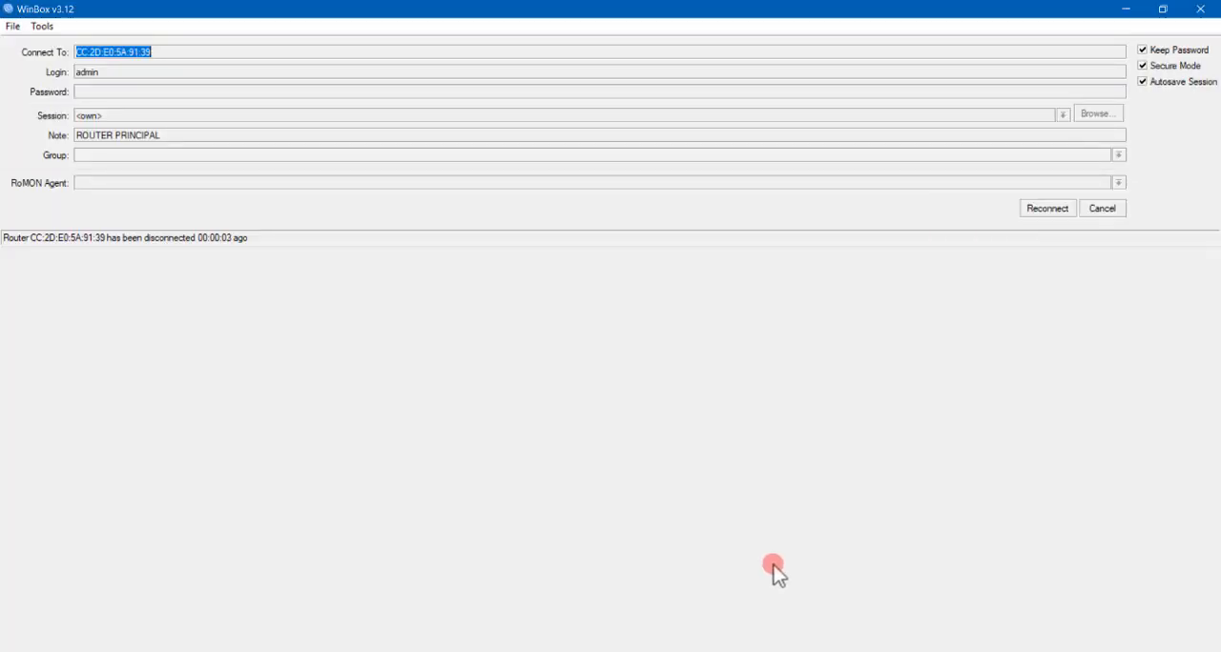
{"action": "left_click", "coordinate": [1102, 208]}
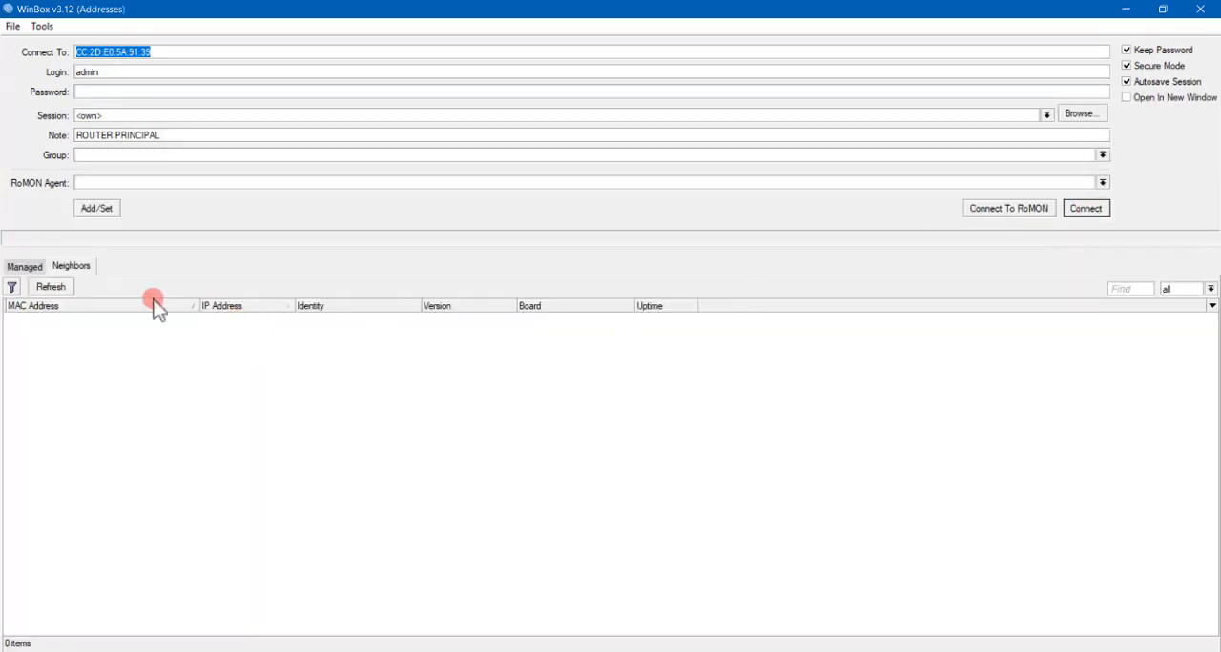
{"action": "left_click", "coordinate": [59, 288]}
{"action": "left_click", "coordinate": [238, 319]}
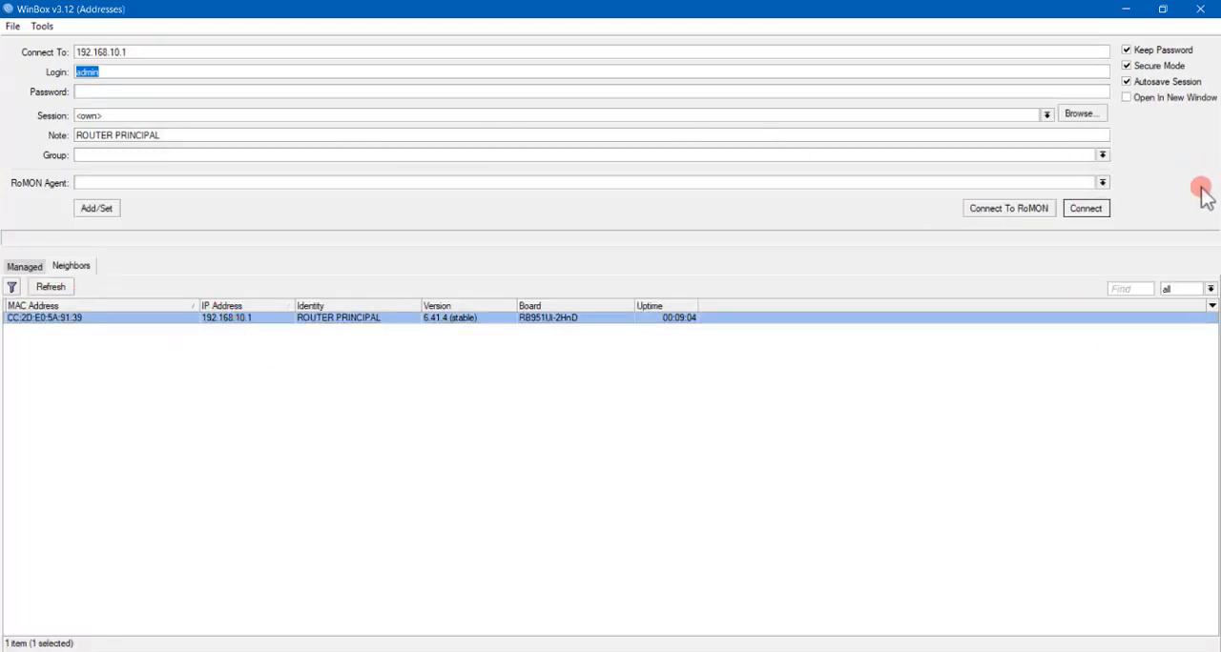
{"action": "left_click", "coordinate": [55, 262]}
{"action": "left_click", "coordinate": [61, 317]}
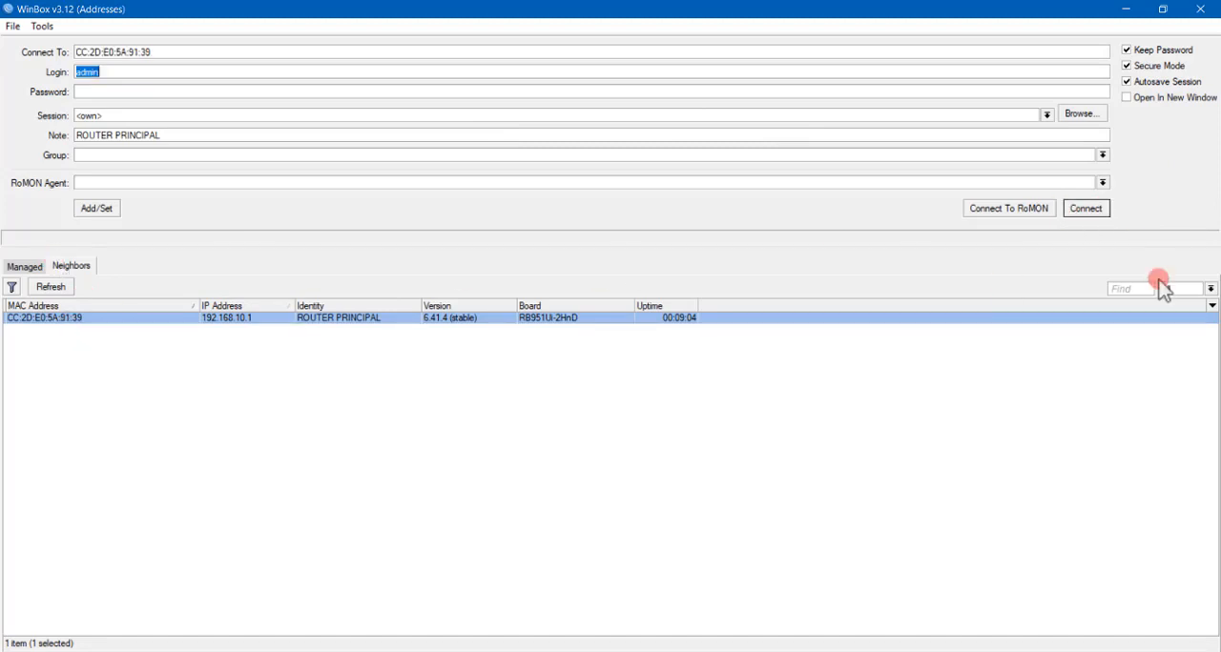
{"action": "left_click", "coordinate": [1088, 210]}
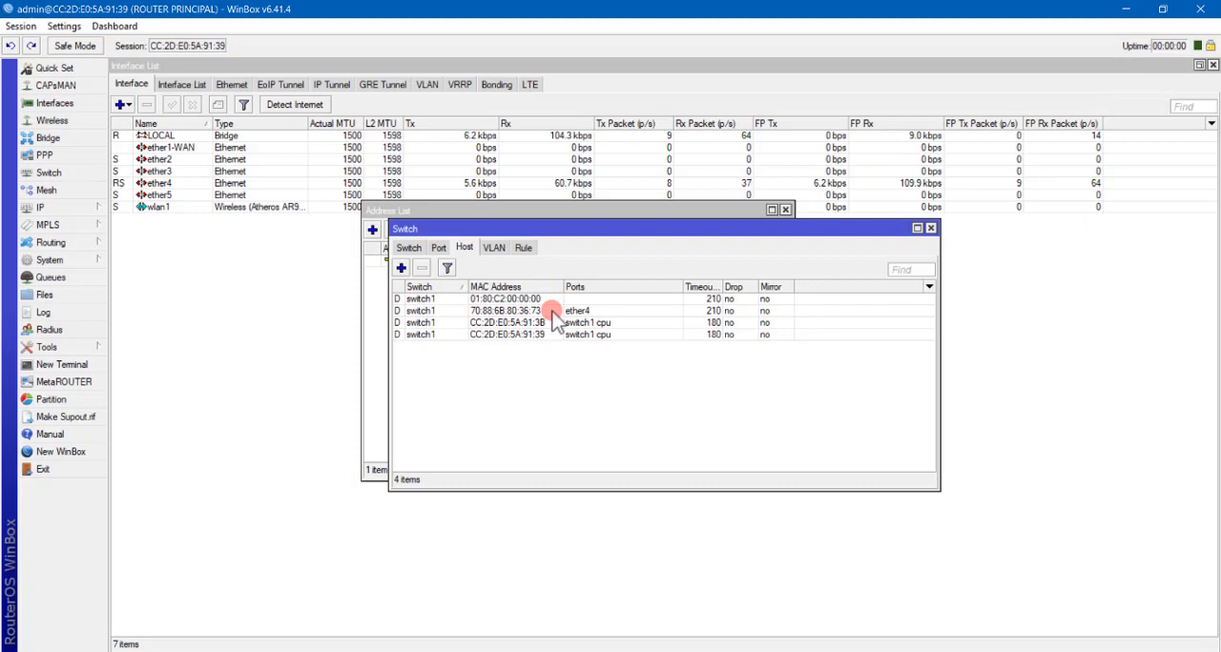
Select the ether4 entry in the switch's host table, then close the Switch and Address List windows.
{"action": "left_click", "coordinate": [541, 312]}
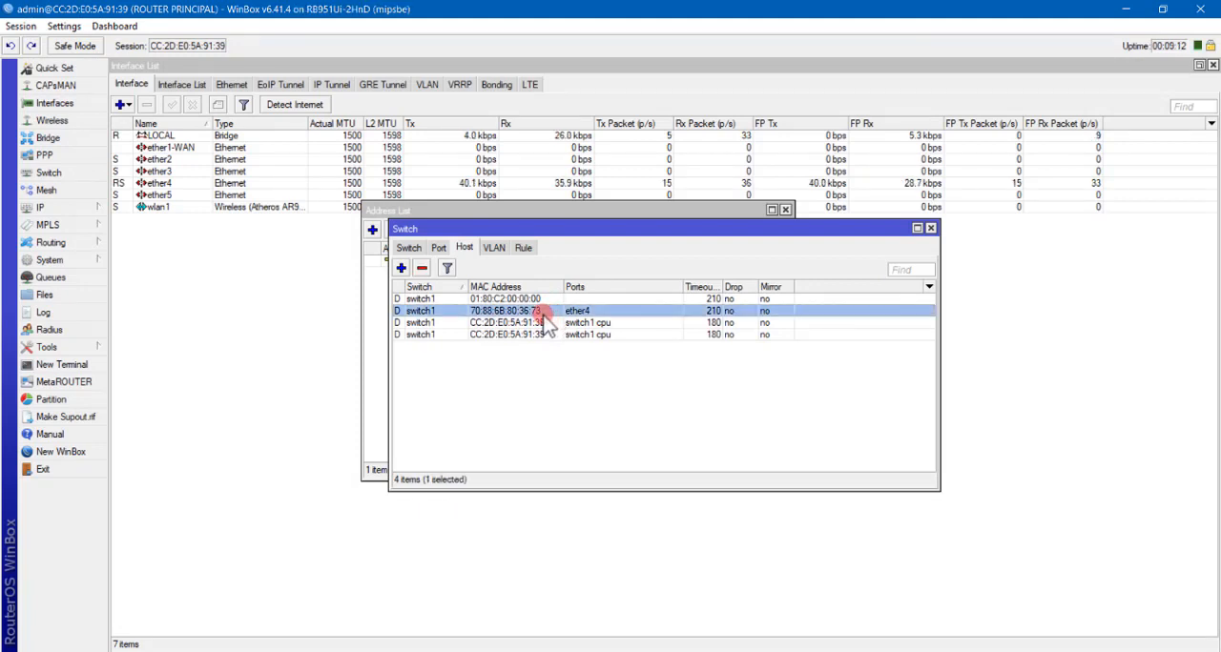
{"action": "left_click", "coordinate": [191, 298]}
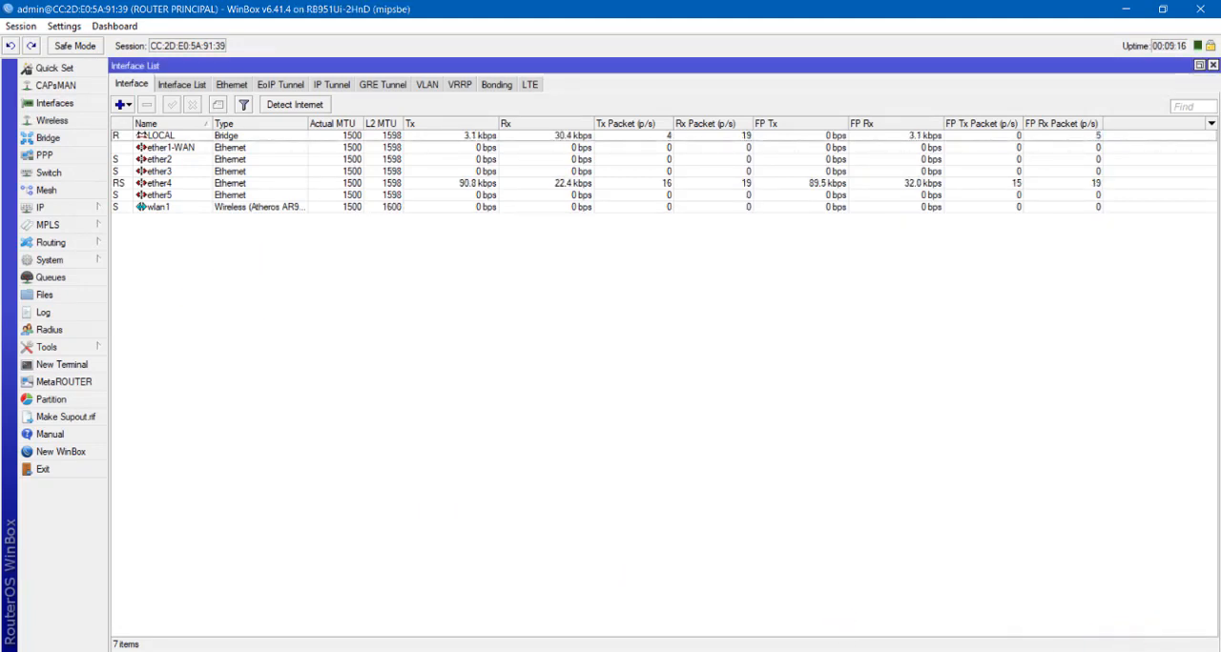
View the Ethernet 2 adapter's connection details in Windows Network Connections, then close the windows.
{"action": "left_click", "coordinate": [624, 610]}
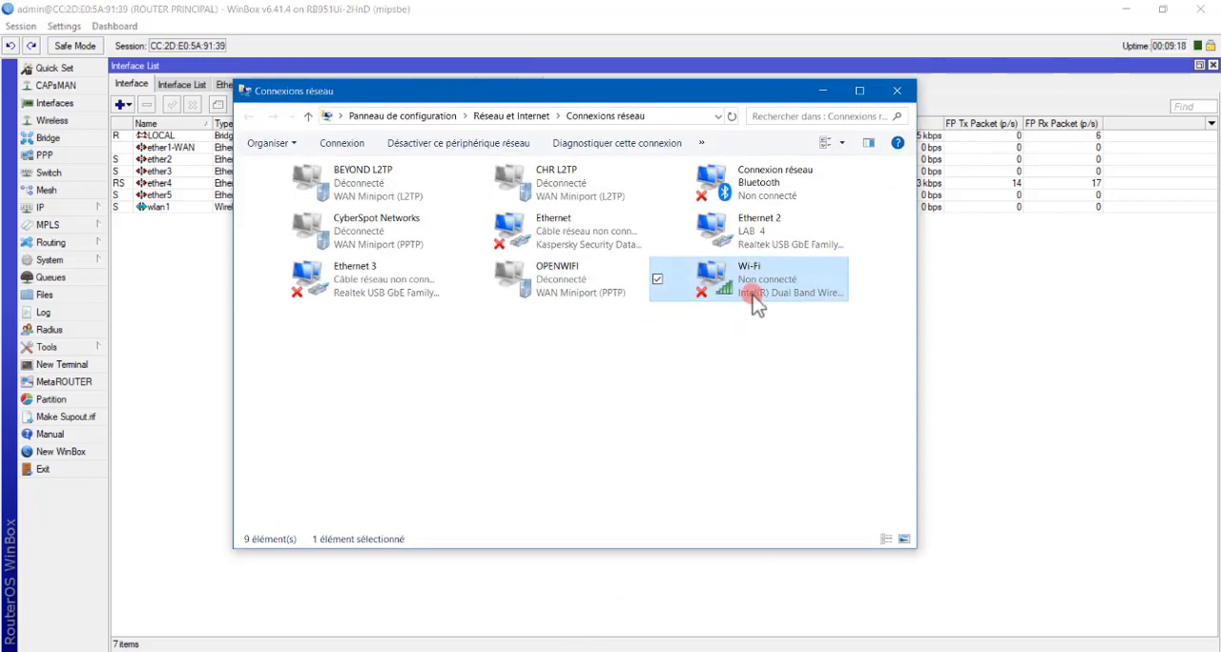
{"action": "left_click", "coordinate": [769, 238]}
{"action": "right_click", "coordinate": [769, 239]}
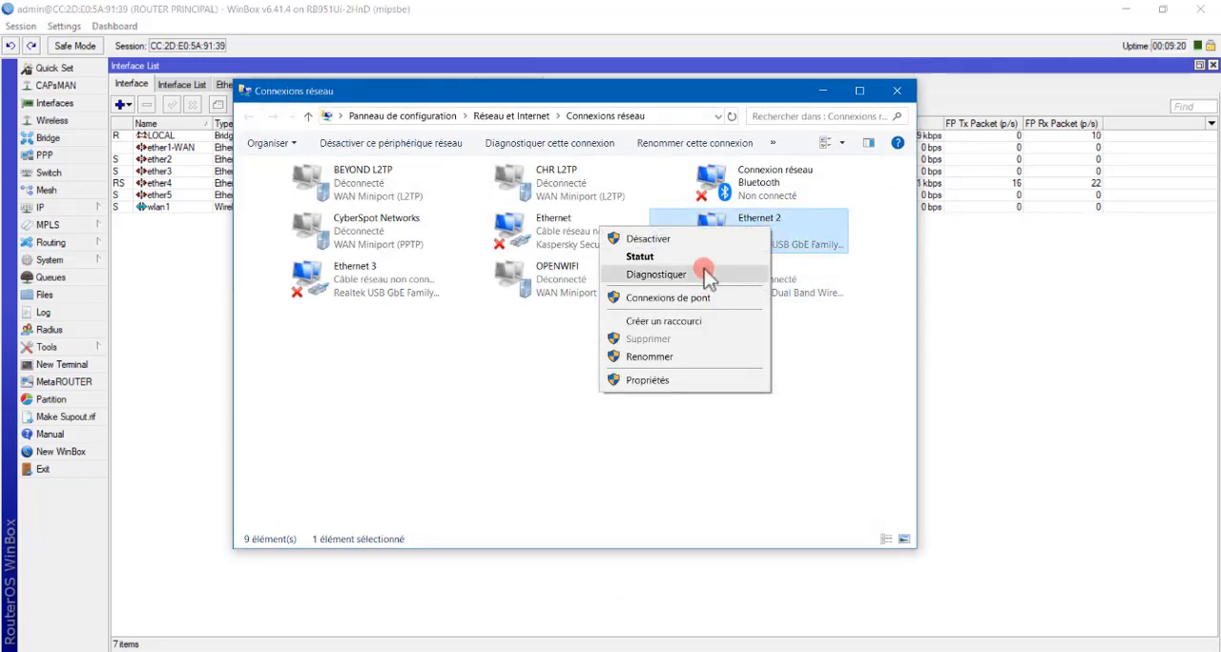
{"action": "left_click", "coordinate": [622, 257]}
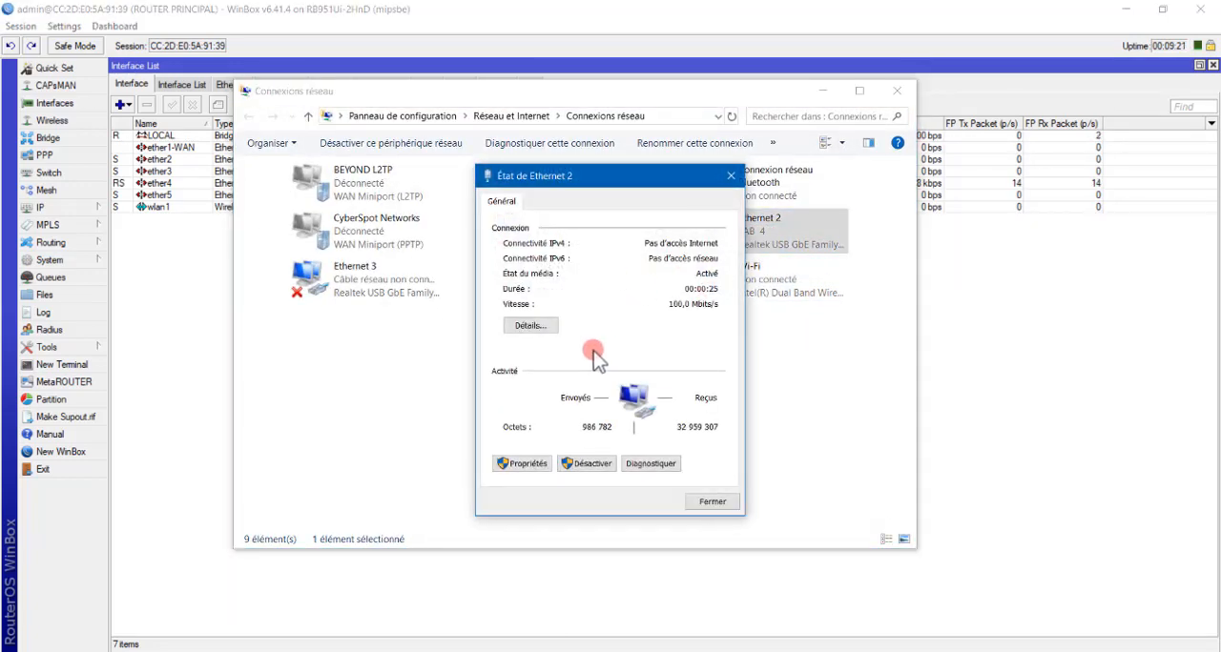
{"action": "left_click", "coordinate": [526, 325]}
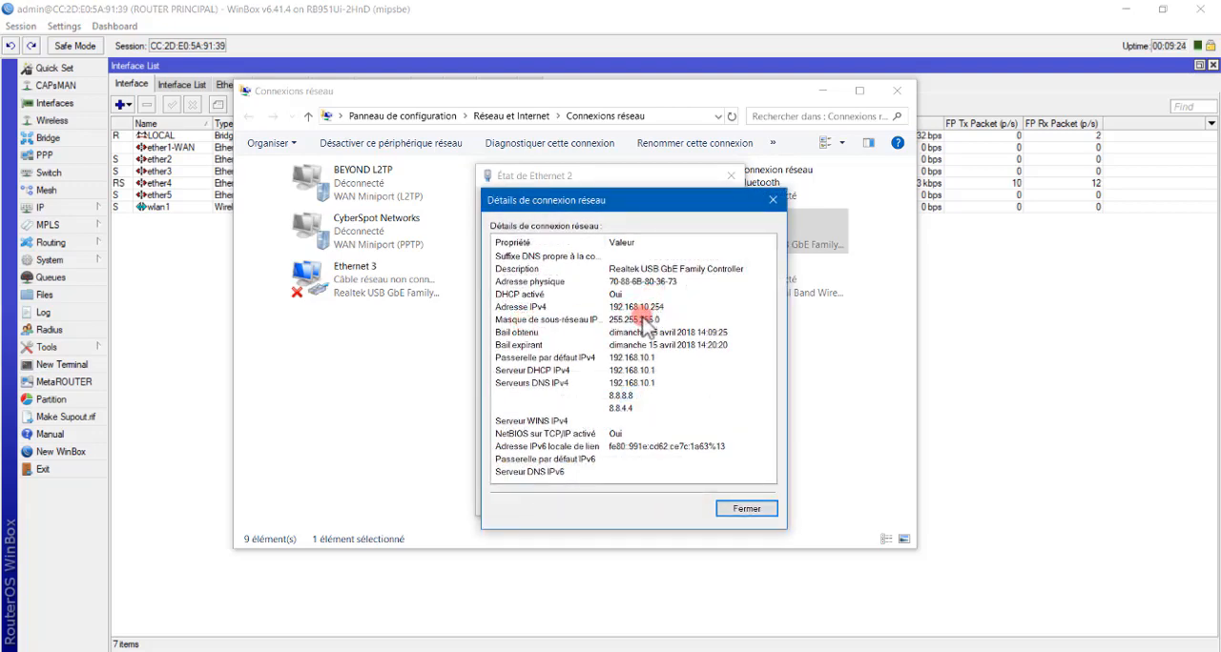
{"action": "left_click", "coordinate": [739, 505]}
{"action": "left_click", "coordinate": [729, 510]}
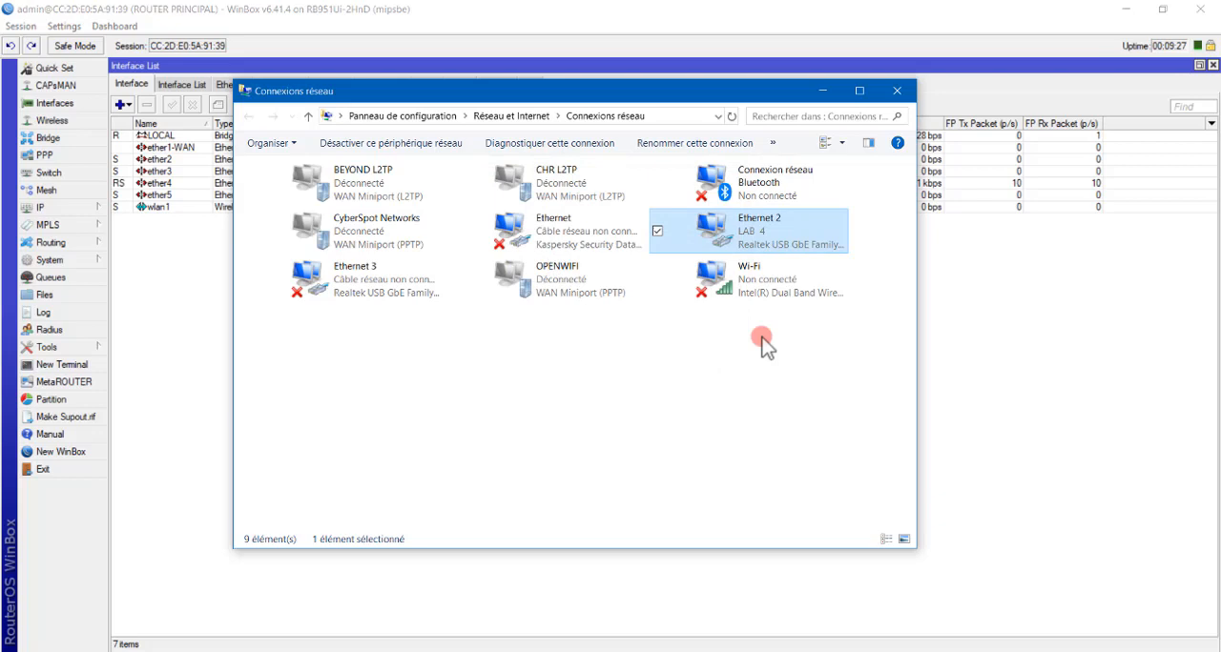
{"action": "left_click", "coordinate": [896, 90]}
Turn on the computer's Wi-Fi and connect to the TEST LAB network by entering its network security key.
{"action": "left_click", "coordinate": [1078, 651]}
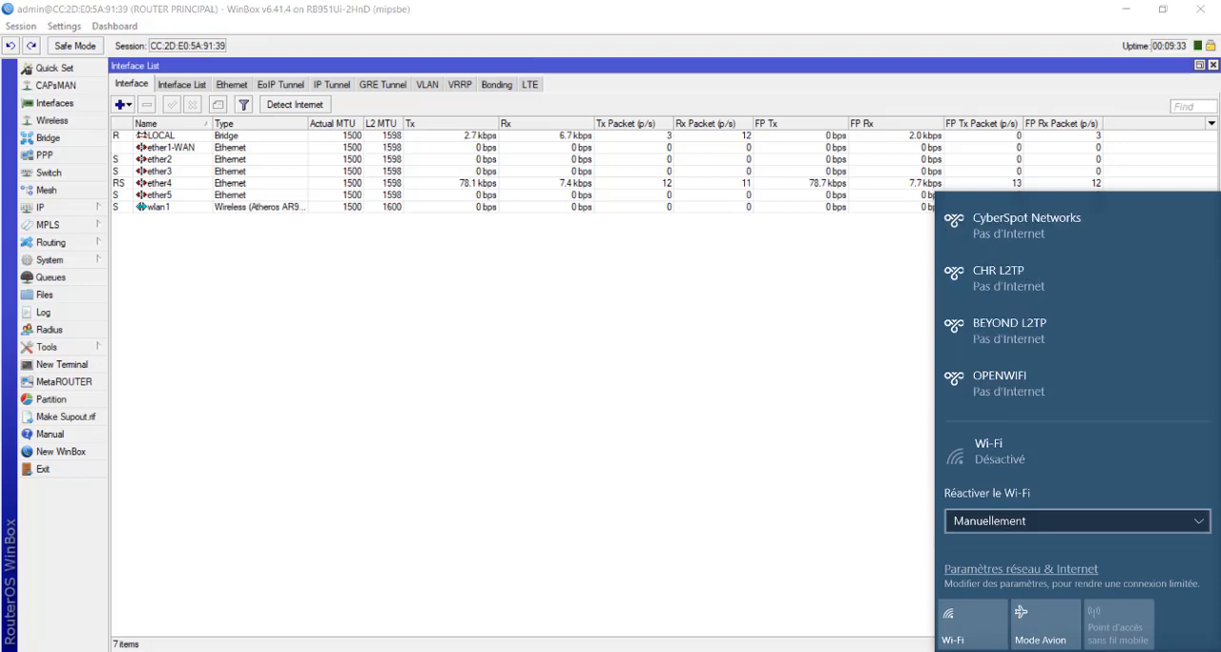
{"action": "left_click", "coordinate": [963, 628]}
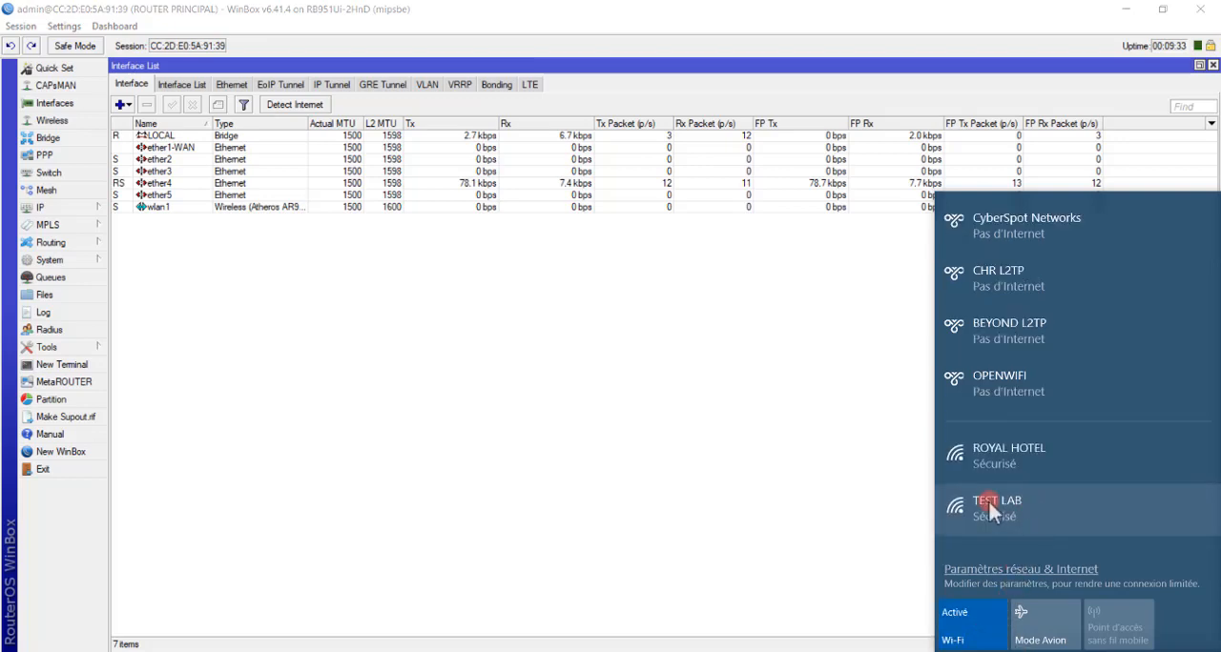
{"action": "left_click", "coordinate": [1003, 509]}
{"action": "left_click", "coordinate": [1150, 528]}
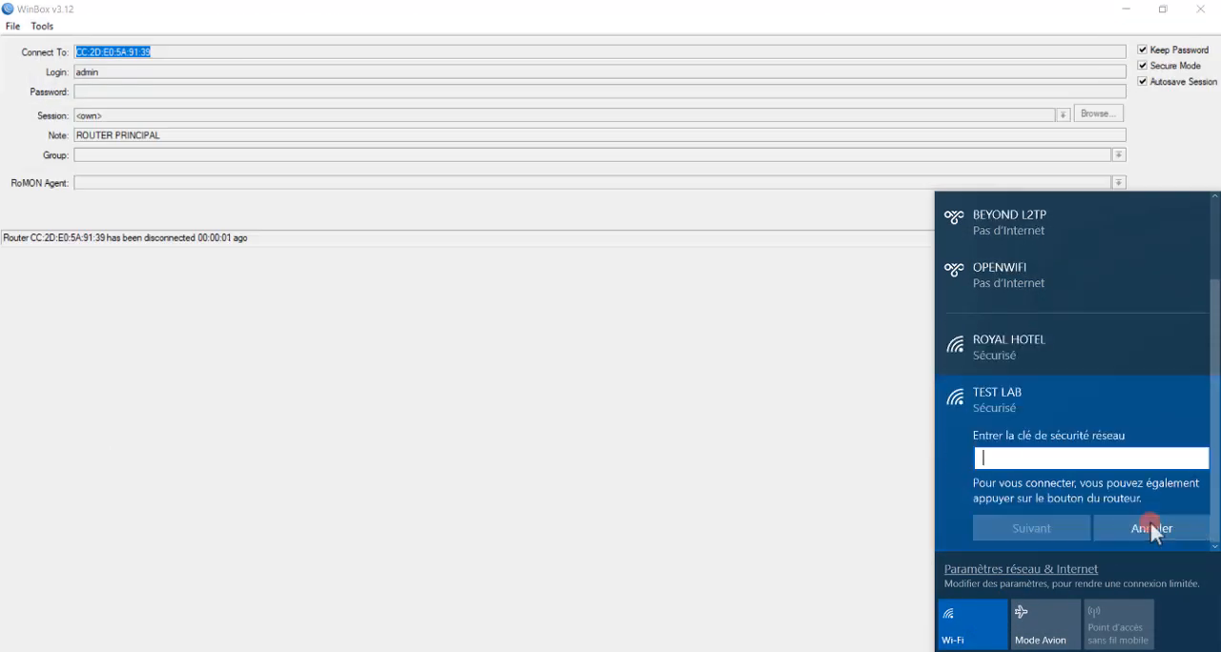
{"action": "type", "text": "••••••••"}
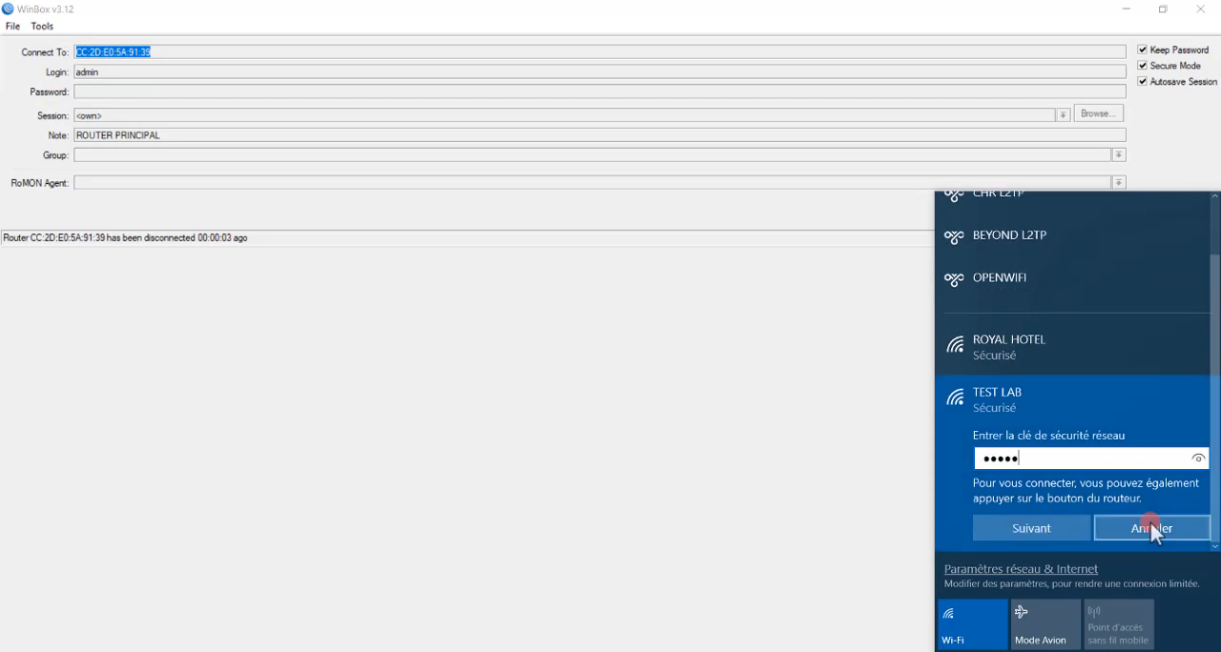
{"action": "left_click", "coordinate": [1060, 529]}
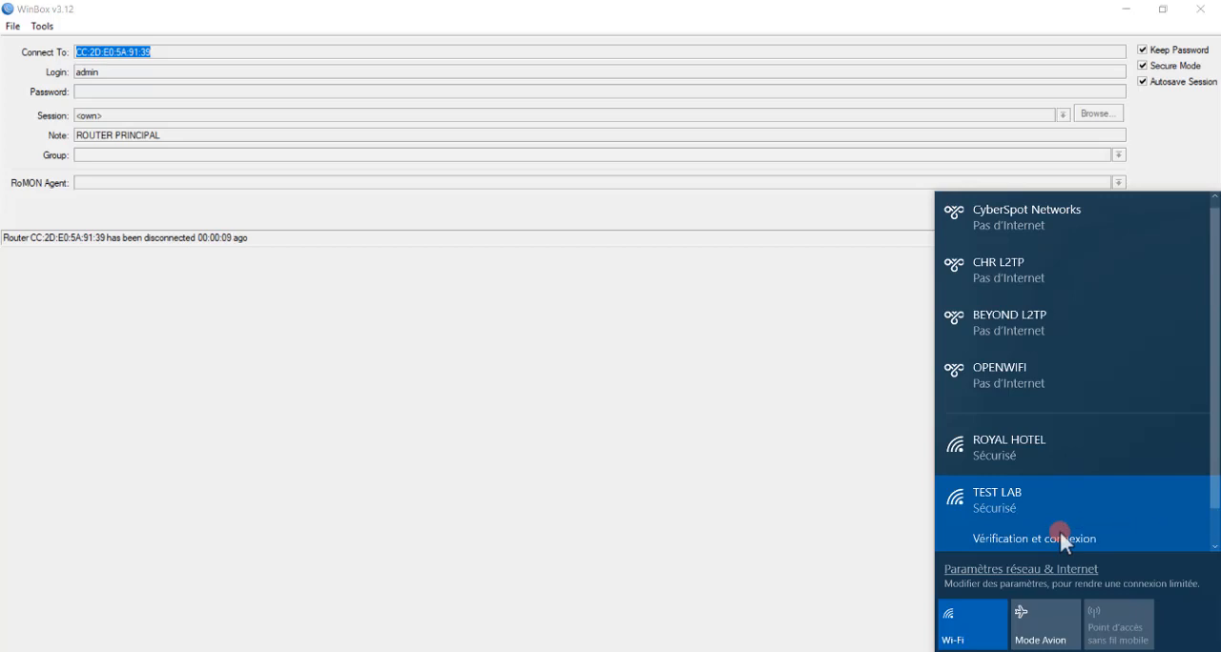
{"action": "left_click", "coordinate": [863, 477]}
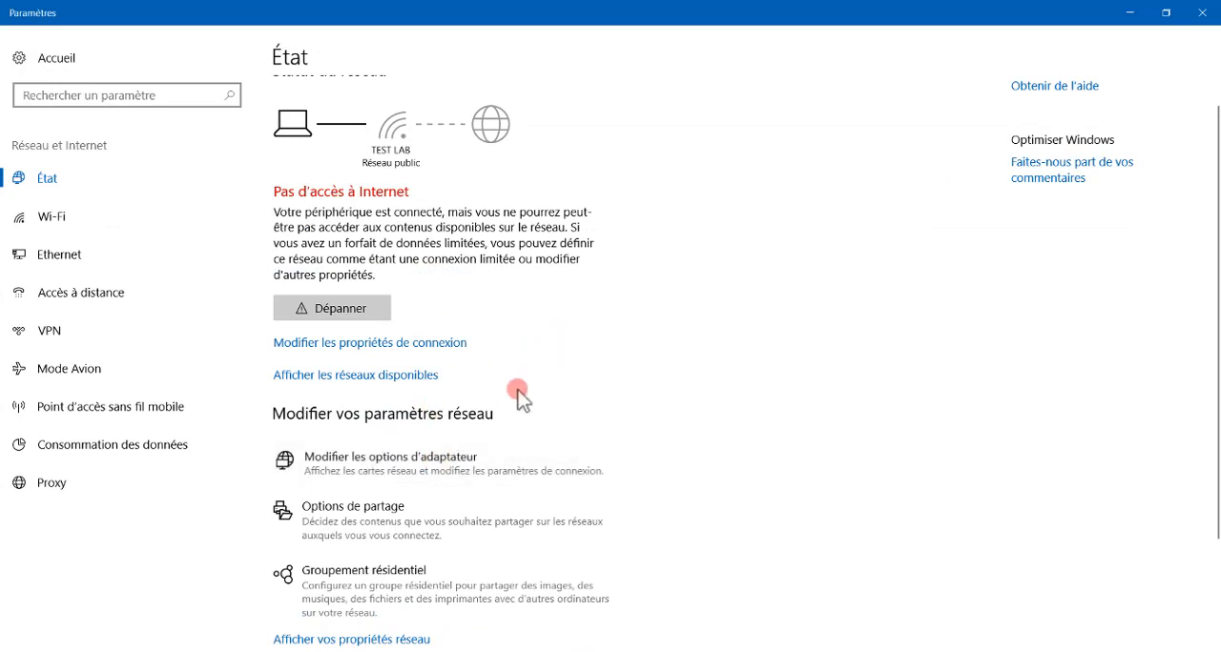
View the Wi-Fi adapter's connection details in Windows Network Connections, then return to the WinBox window.
{"action": "left_click", "coordinate": [344, 458]}
{"action": "right_click", "coordinate": [772, 293]}
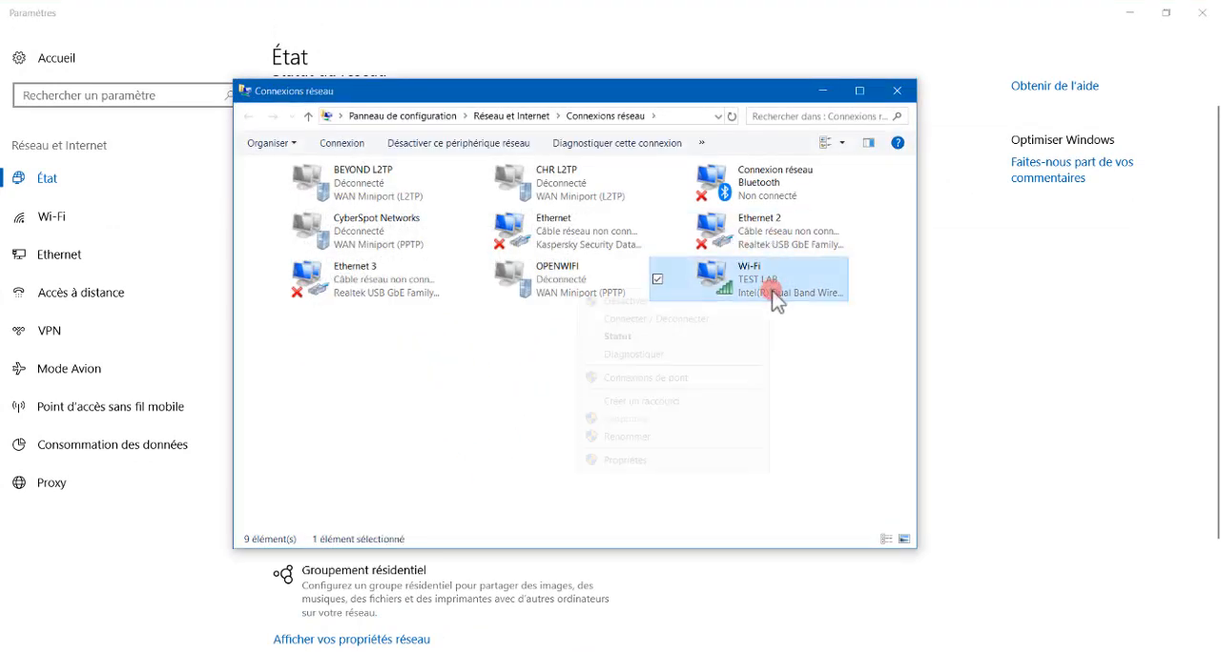
{"action": "left_click", "coordinate": [620, 339]}
{"action": "left_click", "coordinate": [547, 353]}
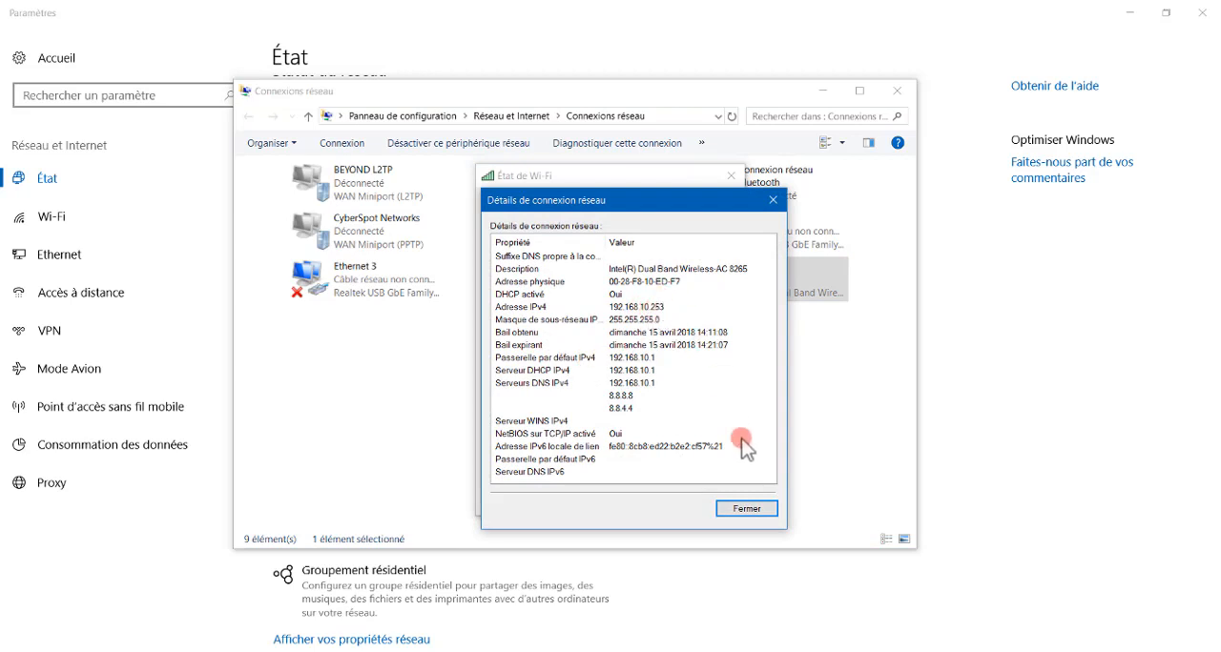
{"action": "left_click", "coordinate": [745, 509]}
{"action": "left_click", "coordinate": [737, 508]}
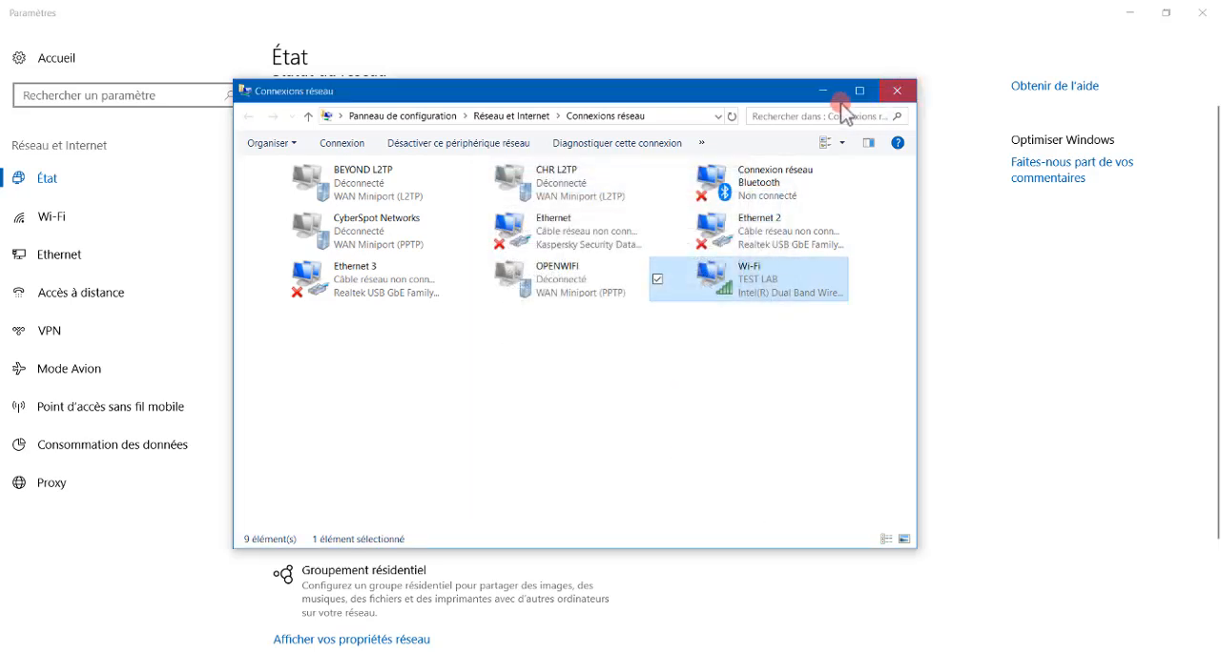
{"action": "left_click", "coordinate": [815, 90]}
{"action": "left_click", "coordinate": [1129, 11]}
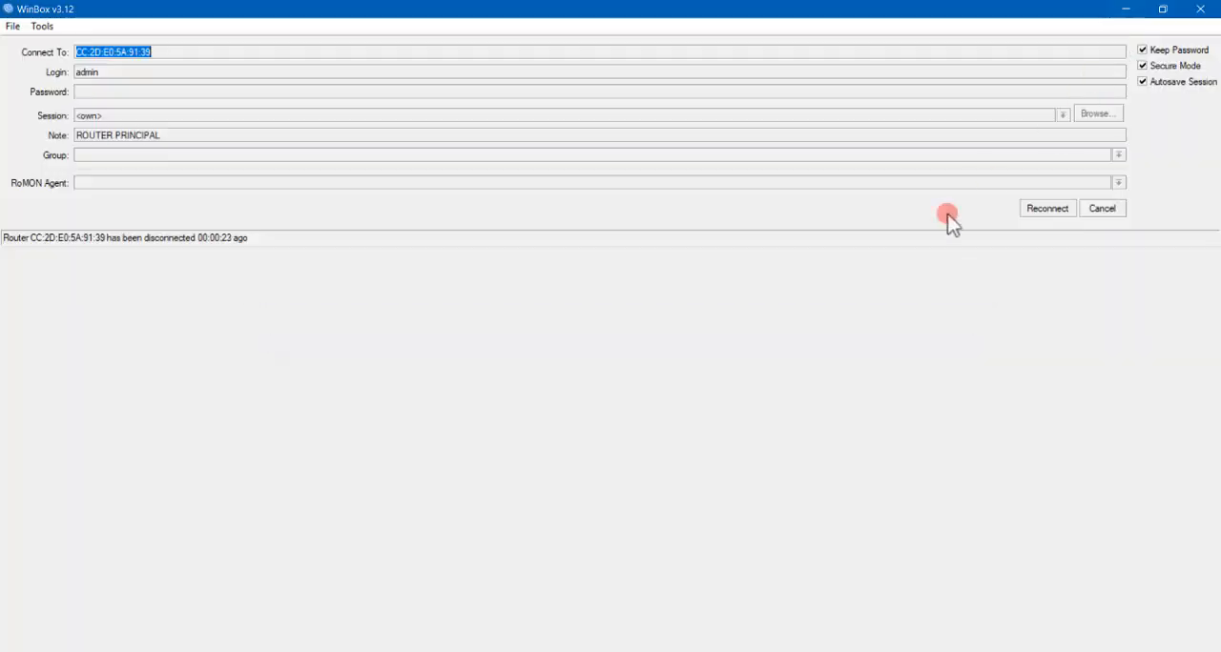
Cancel the disconnected router session and turn off the computer's Wi-Fi.
{"action": "left_click", "coordinate": [1102, 210]}
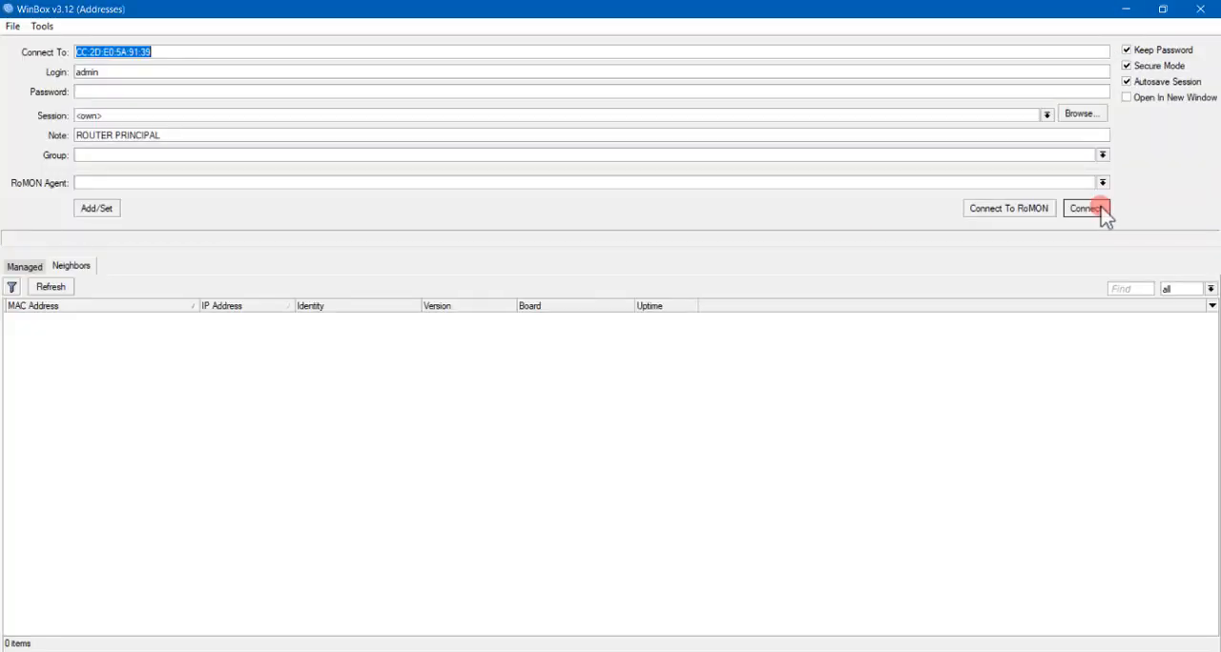
{"action": "left_click", "coordinate": [1047, 651]}
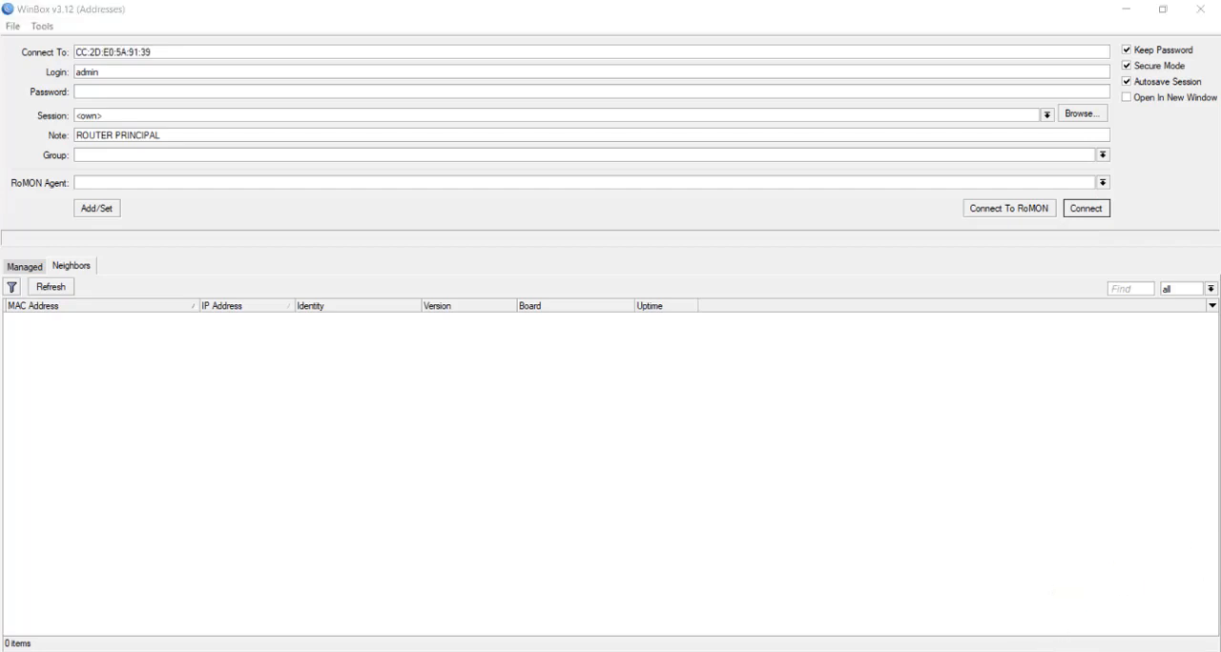
{"action": "left_click", "coordinate": [988, 637]}
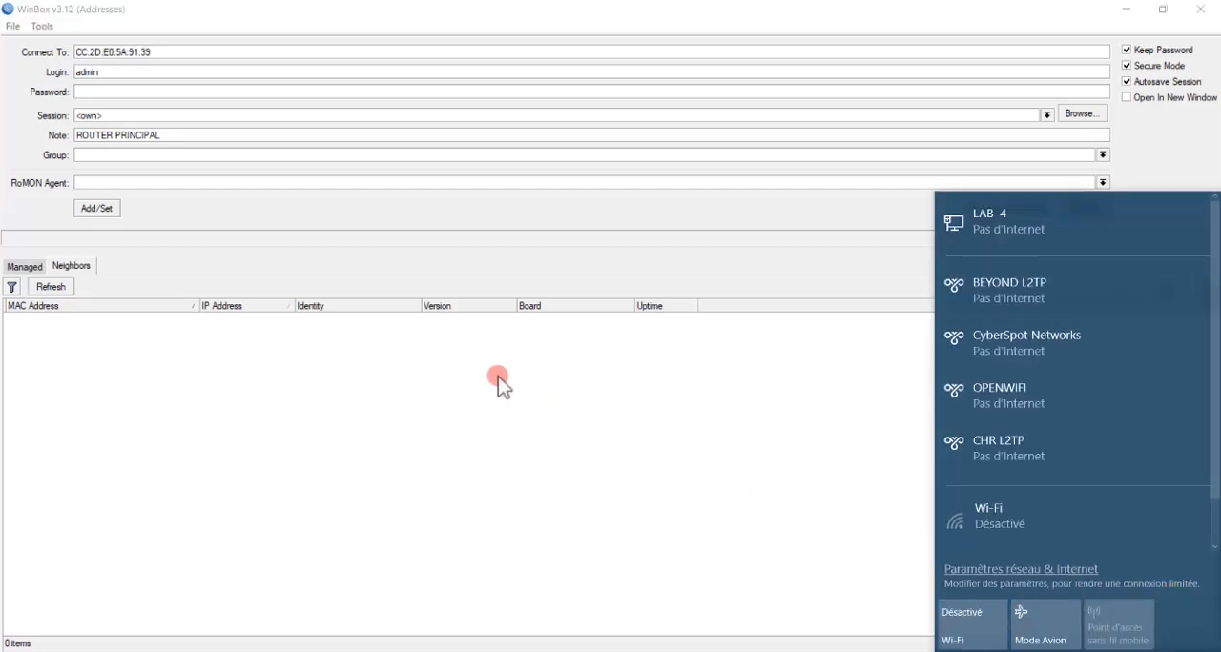
{"action": "left_click", "coordinate": [496, 384]}
Refresh the neighbor list and connect to ROUTER PRINCIPAL through its MAC address.
{"action": "left_click", "coordinate": [67, 288]}
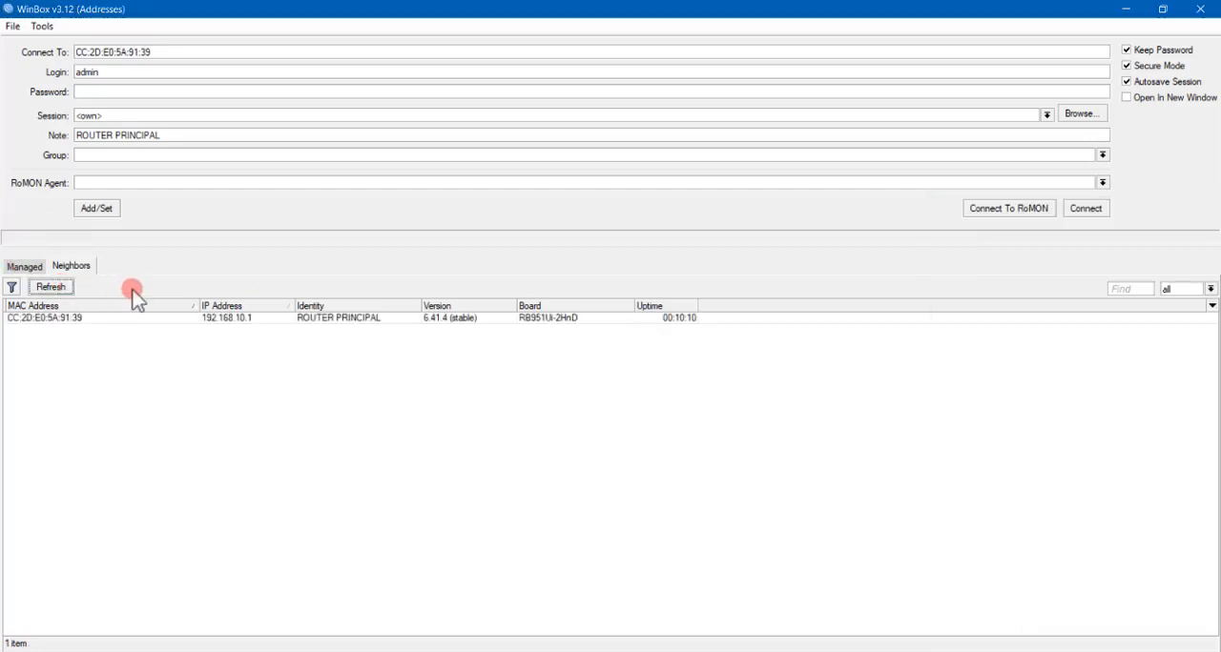
{"action": "left_click", "coordinate": [186, 319]}
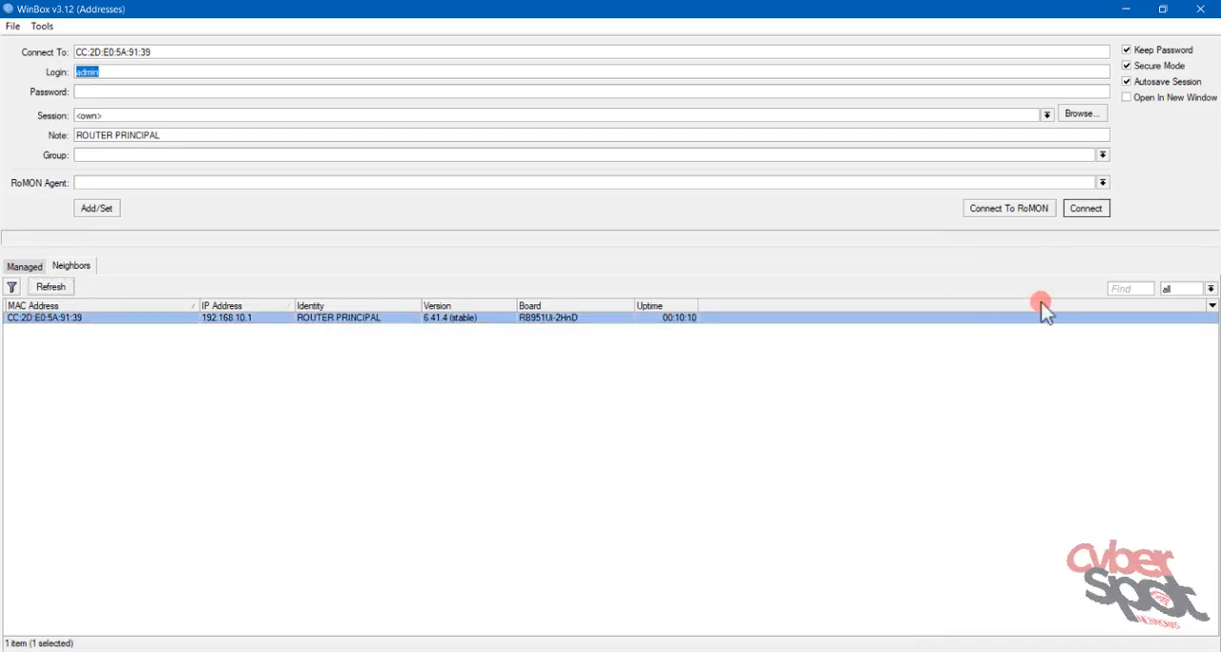
{"action": "left_click", "coordinate": [1107, 210]}
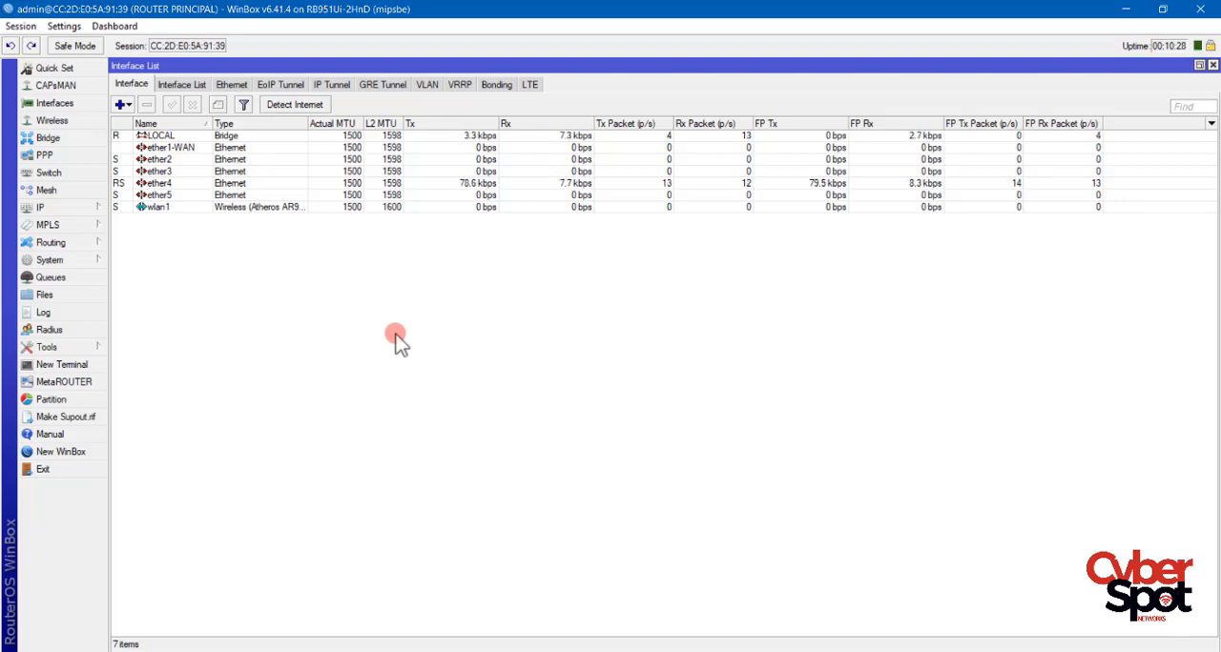
Create a firewall NAT rule with chain srcnat and out interface ether1-WAN.
{"action": "left_click", "coordinate": [63, 207]}
{"action": "left_click", "coordinate": [167, 349]}
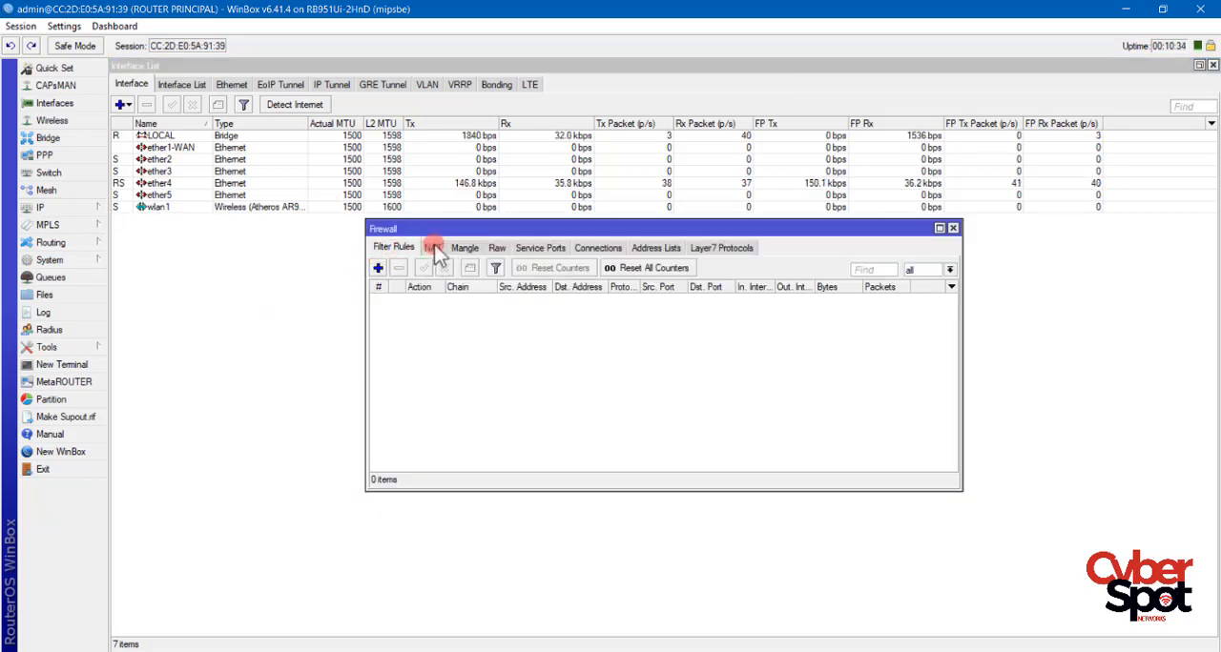
{"action": "left_click", "coordinate": [377, 270]}
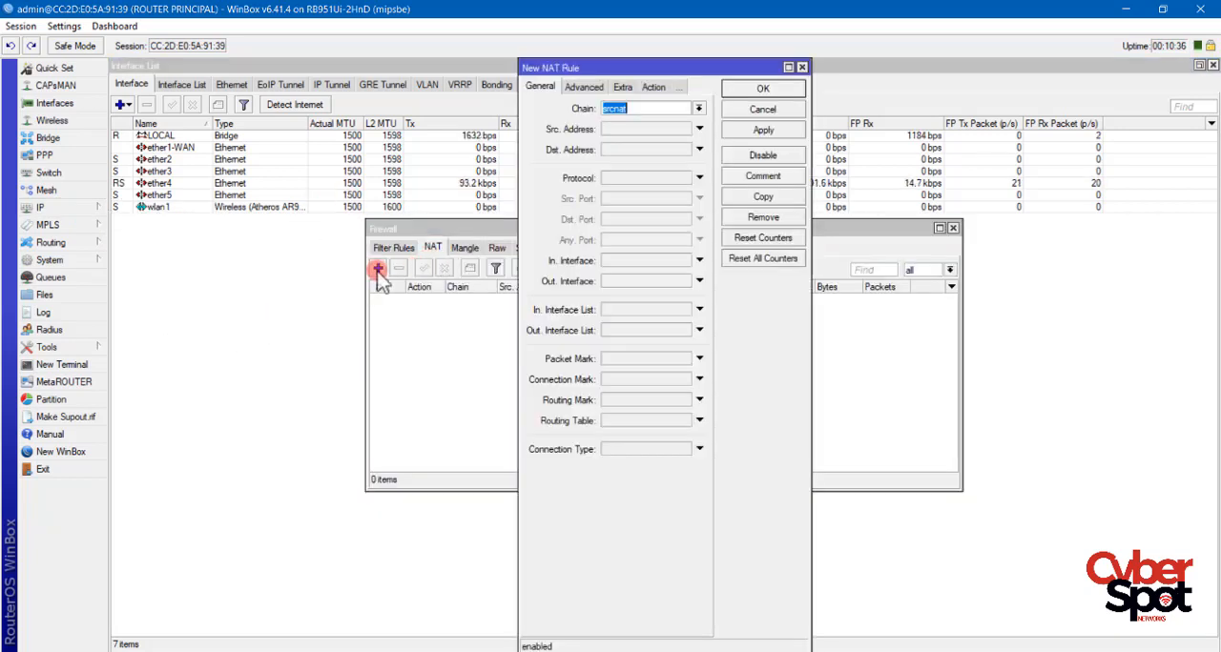
{"action": "left_click", "coordinate": [698, 108]}
{"action": "left_click", "coordinate": [505, 112]}
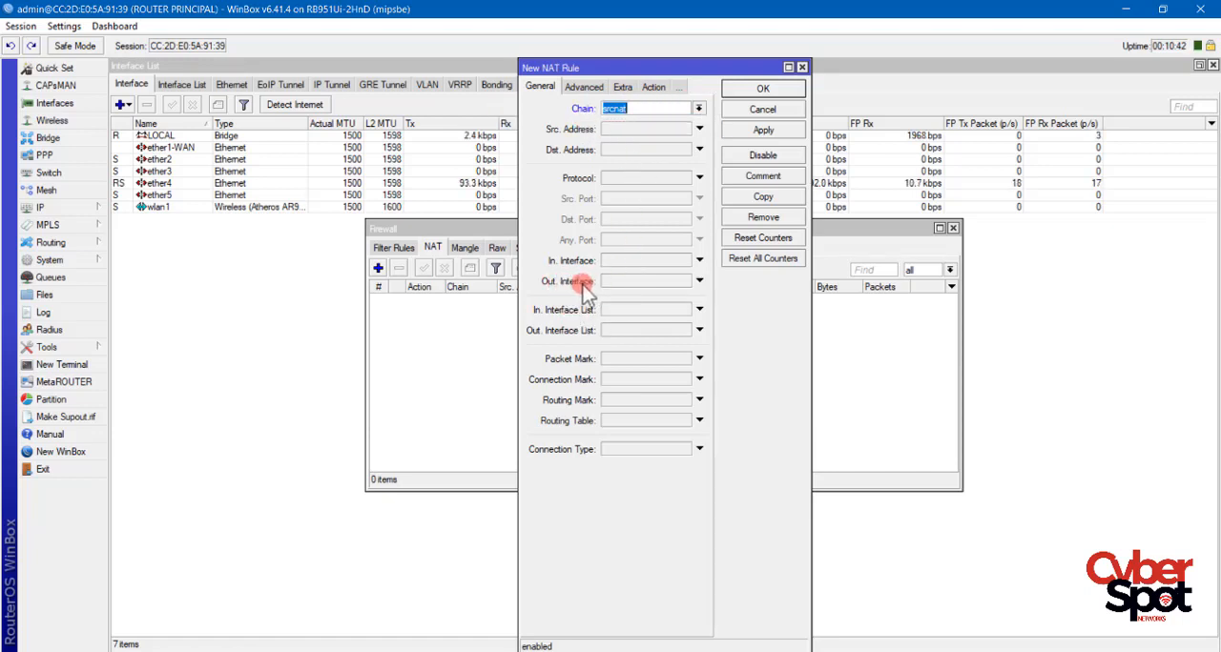
{"action": "left_click", "coordinate": [641, 283]}
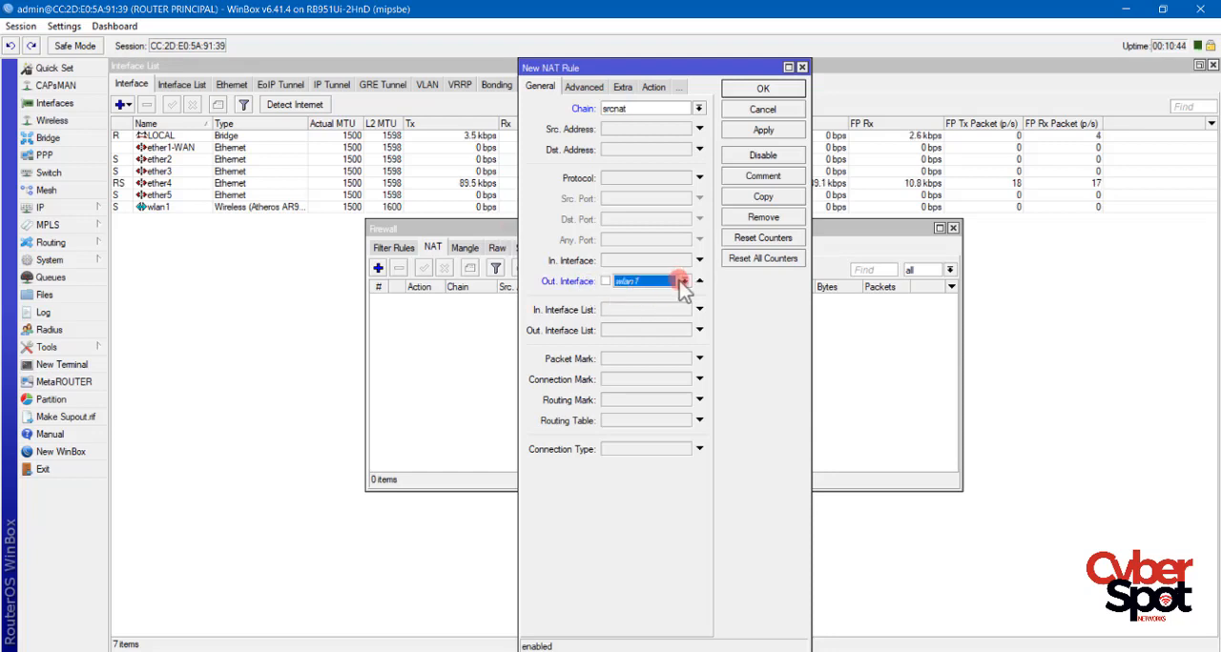
{"action": "left_click", "coordinate": [685, 282]}
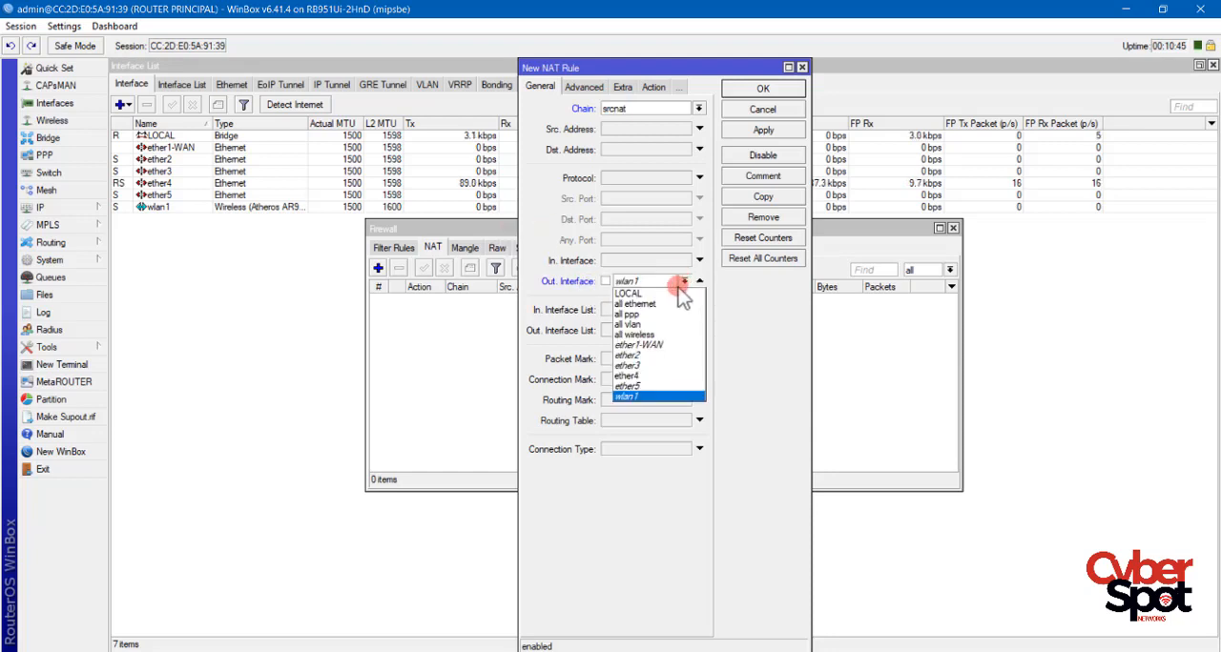
{"action": "left_click", "coordinate": [634, 344]}
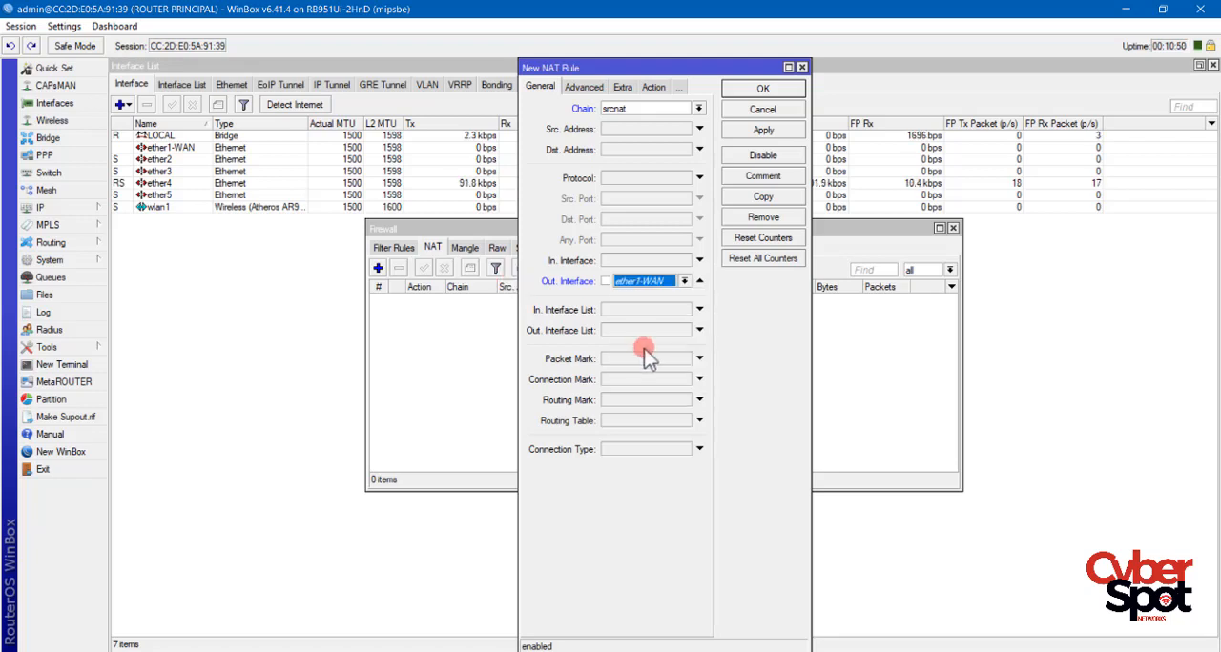
Set the new NAT rule's action to masquerade, then apply and save the rule.
{"action": "left_click", "coordinate": [653, 87]}
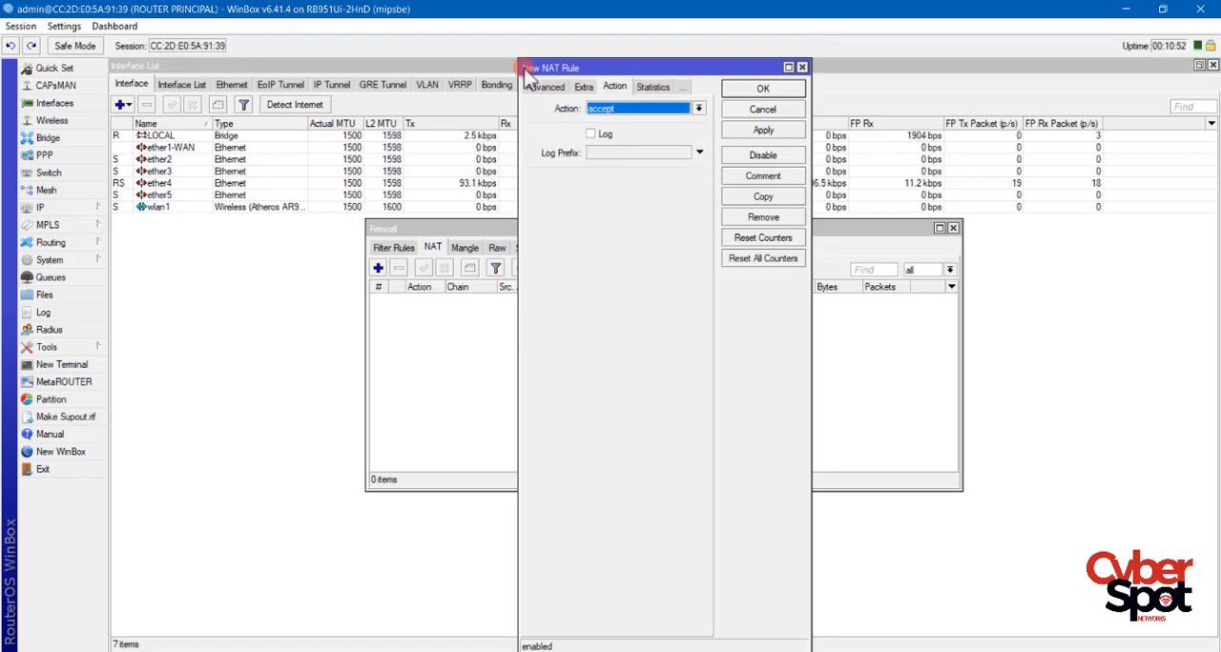
{"action": "left_click", "coordinate": [639, 108]}
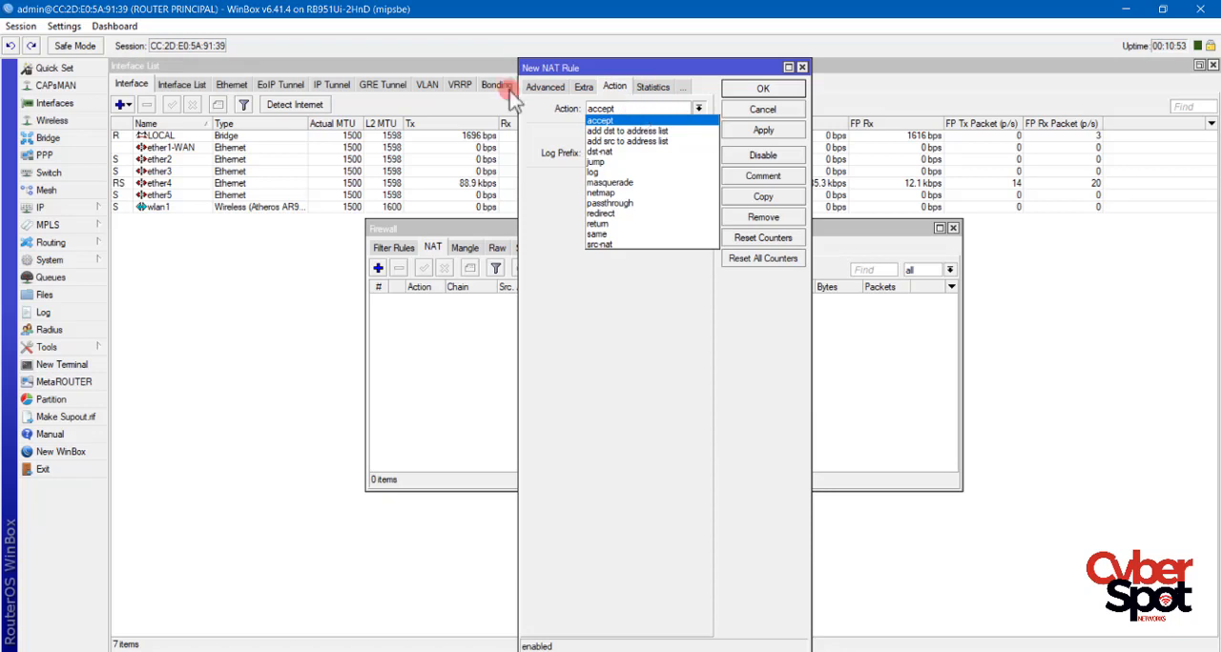
{"action": "left_click", "coordinate": [615, 183]}
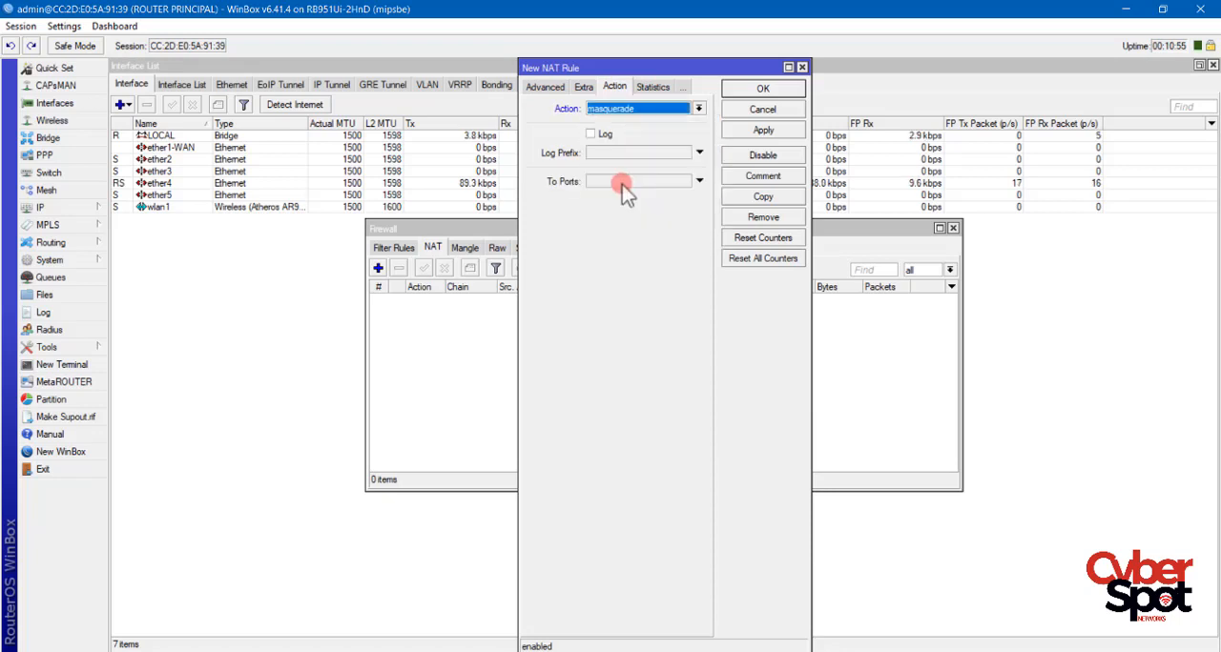
{"action": "left_click", "coordinate": [764, 133]}
{"action": "left_click", "coordinate": [764, 89]}
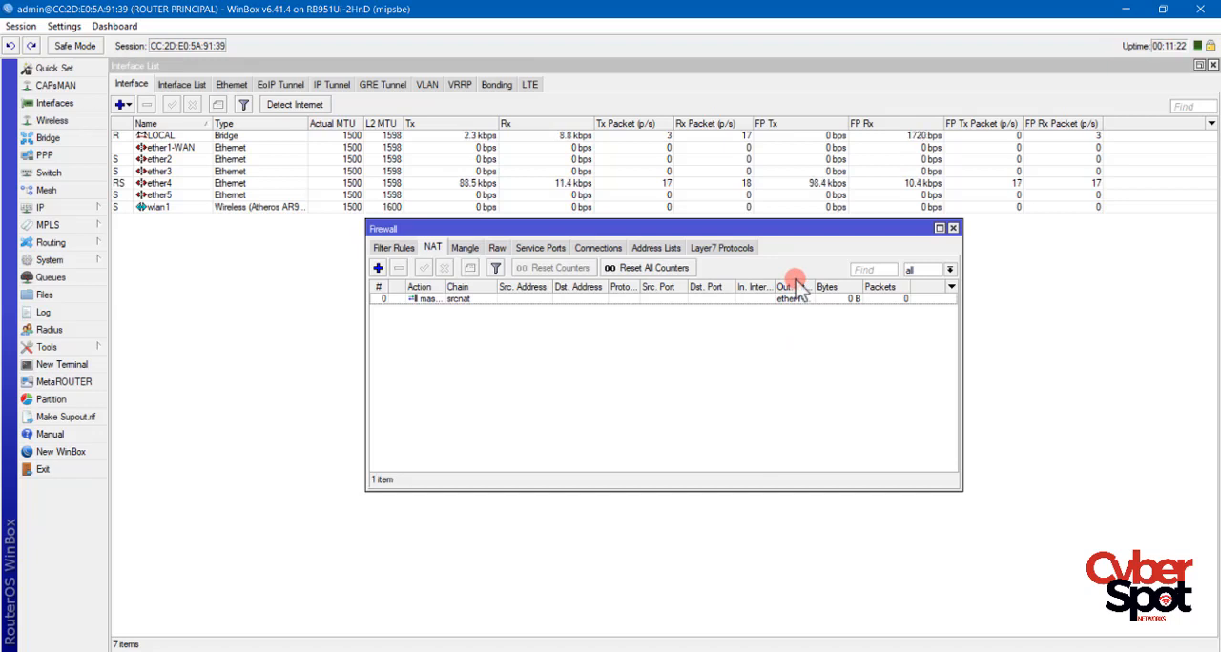
Review the router's overall configuration in Quick Set and close it without applying changes.
{"action": "left_click", "coordinate": [36, 67]}
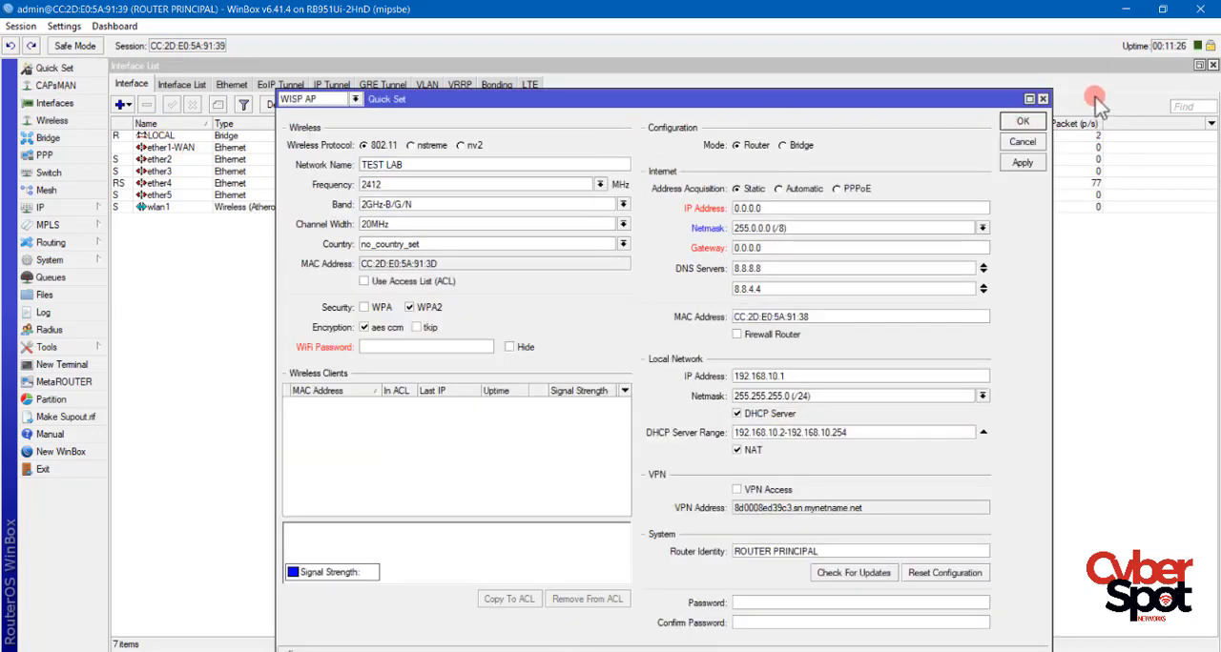
{"action": "left_click", "coordinate": [1042, 100]}
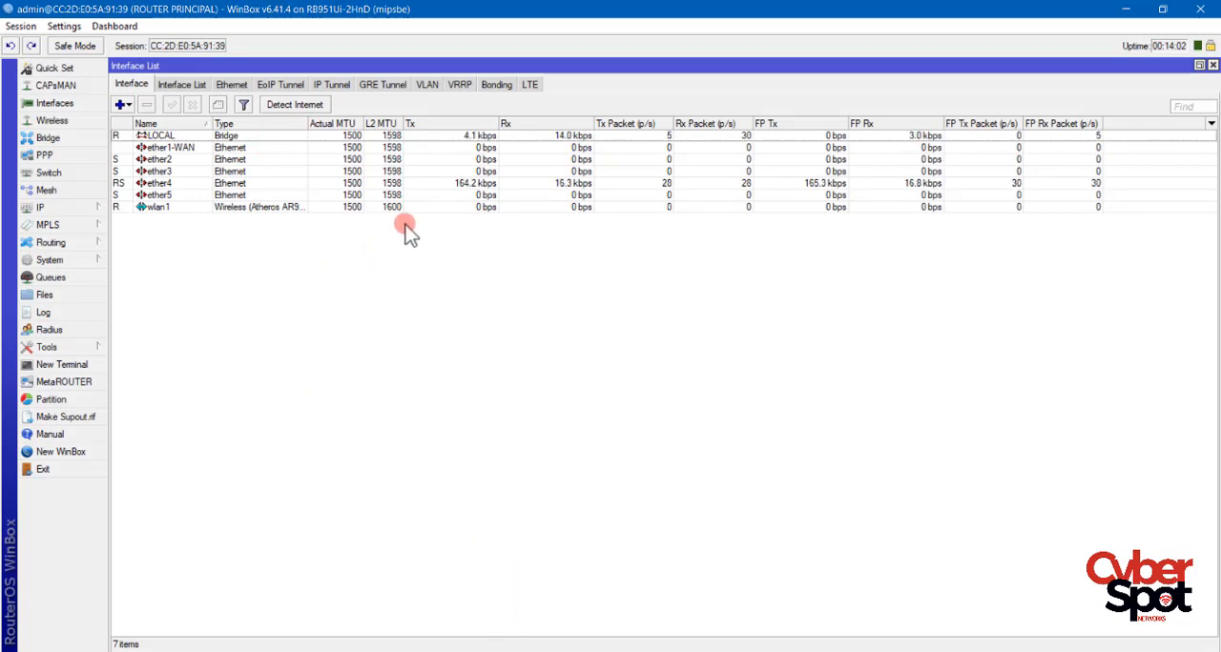
Add a DHCP client on interface ether1-WAN with peer DNS, peer NTP and the default route enabled, and save it.
{"action": "left_click", "coordinate": [74, 207]}
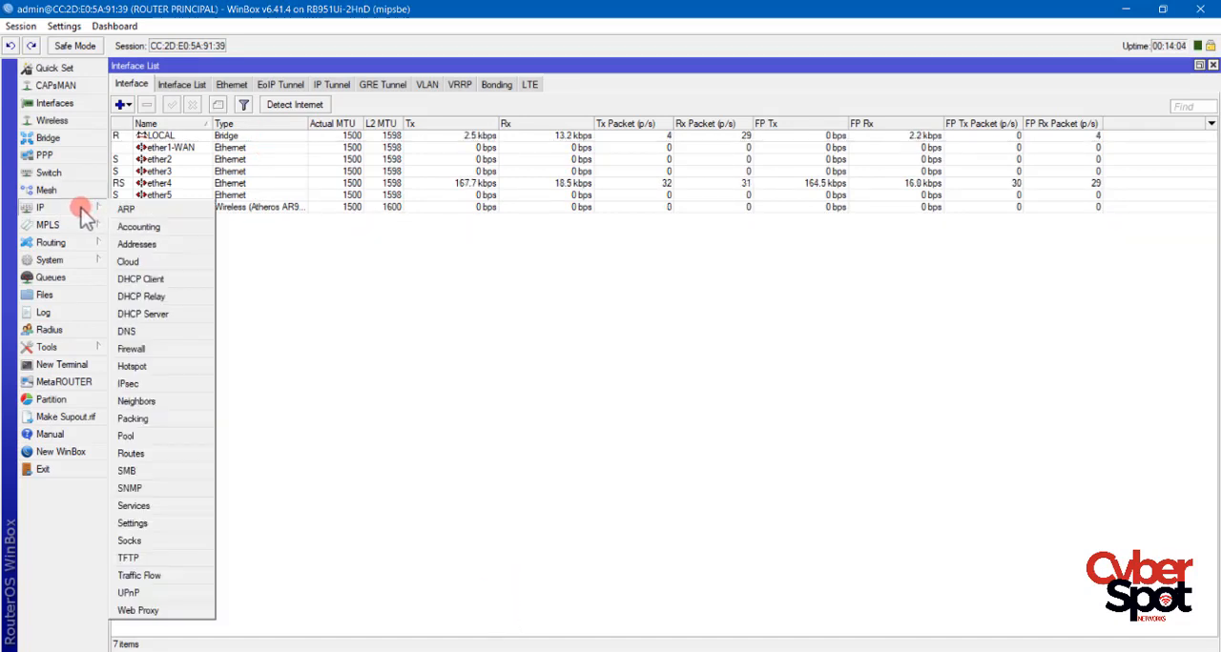
{"action": "left_click", "coordinate": [143, 278]}
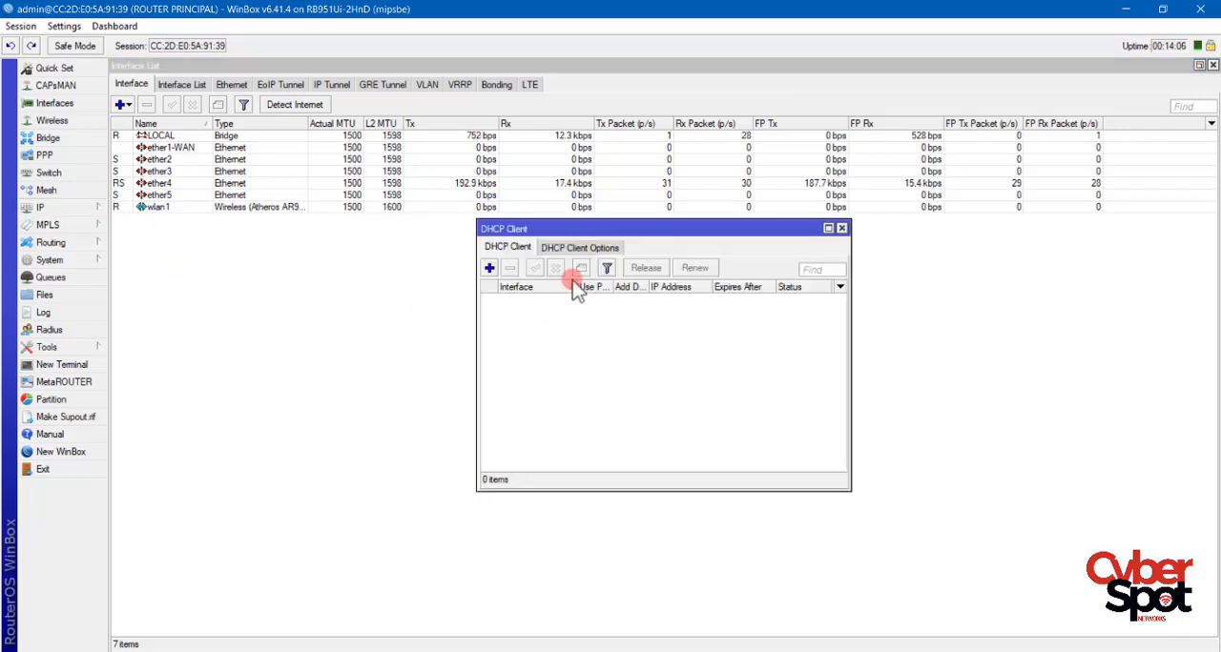
{"action": "left_click", "coordinate": [489, 268]}
{"action": "left_click", "coordinate": [358, 357]}
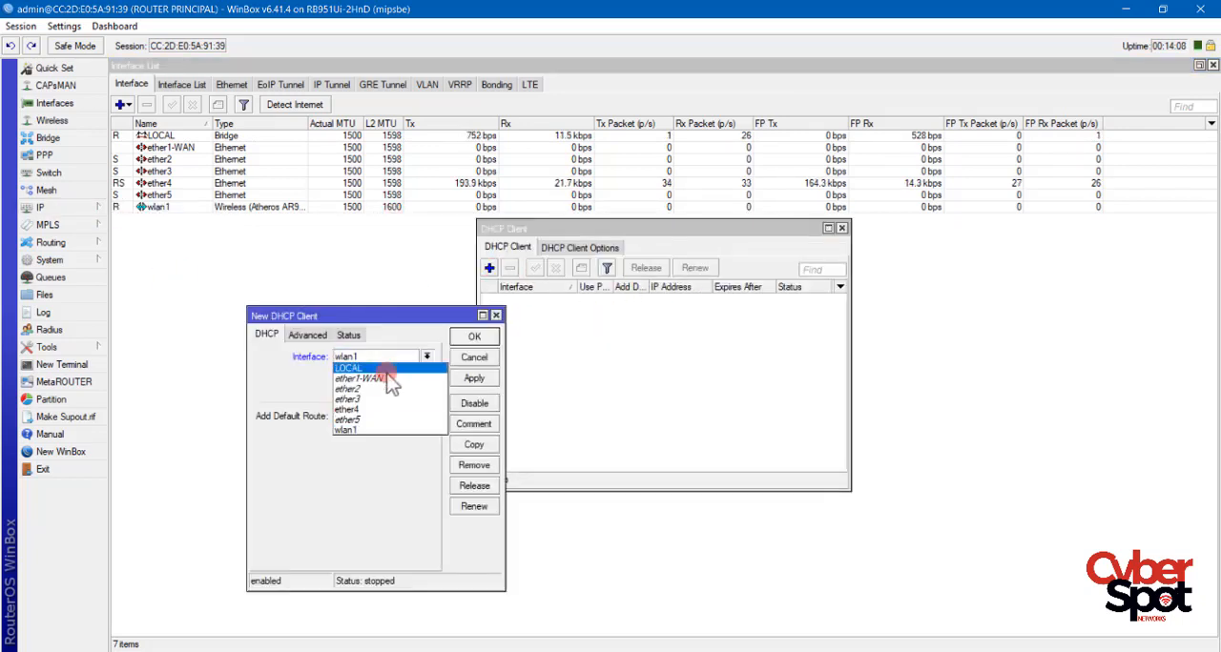
{"action": "left_click", "coordinate": [369, 379]}
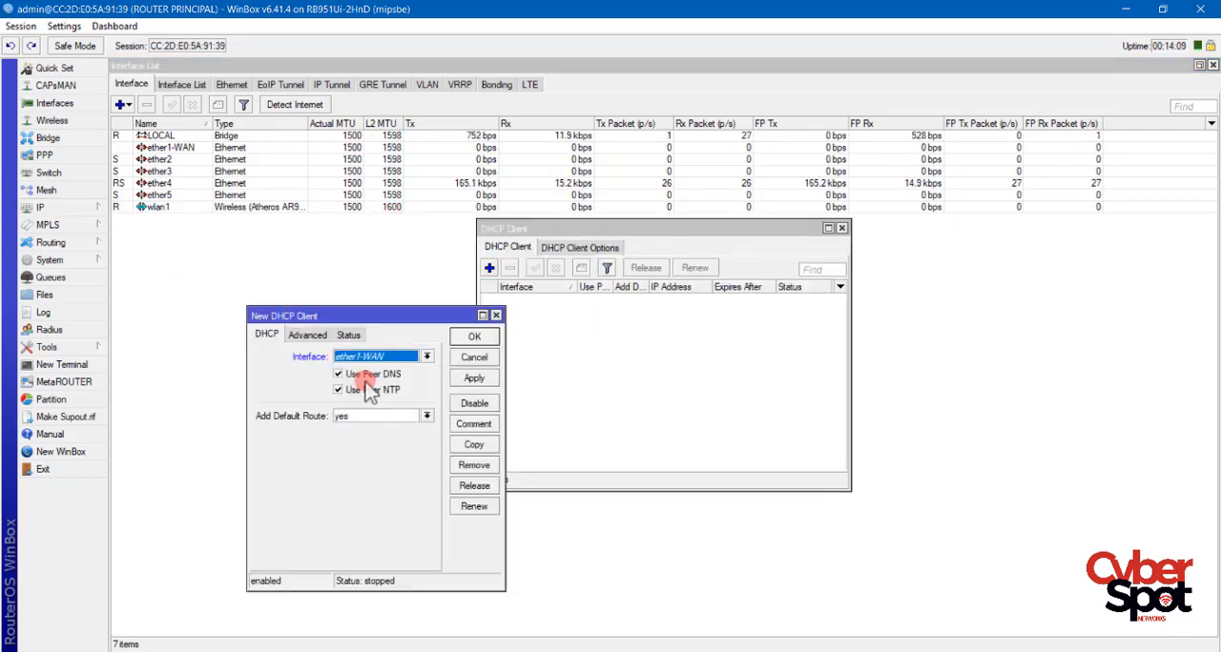
{"action": "left_click", "coordinate": [473, 379]}
{"action": "left_click", "coordinate": [474, 337]}
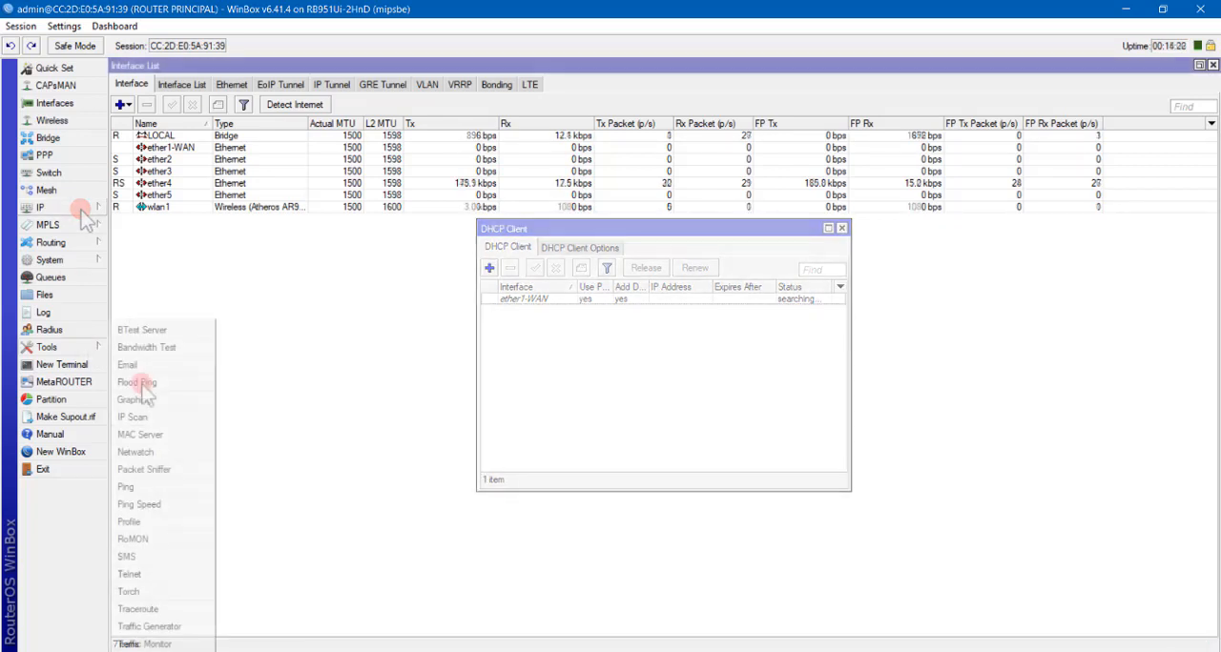
Ping 8.8.8.8 from the router to test internet connectivity, then stop the ping and close the tool.
{"action": "left_click", "coordinate": [125, 486]}
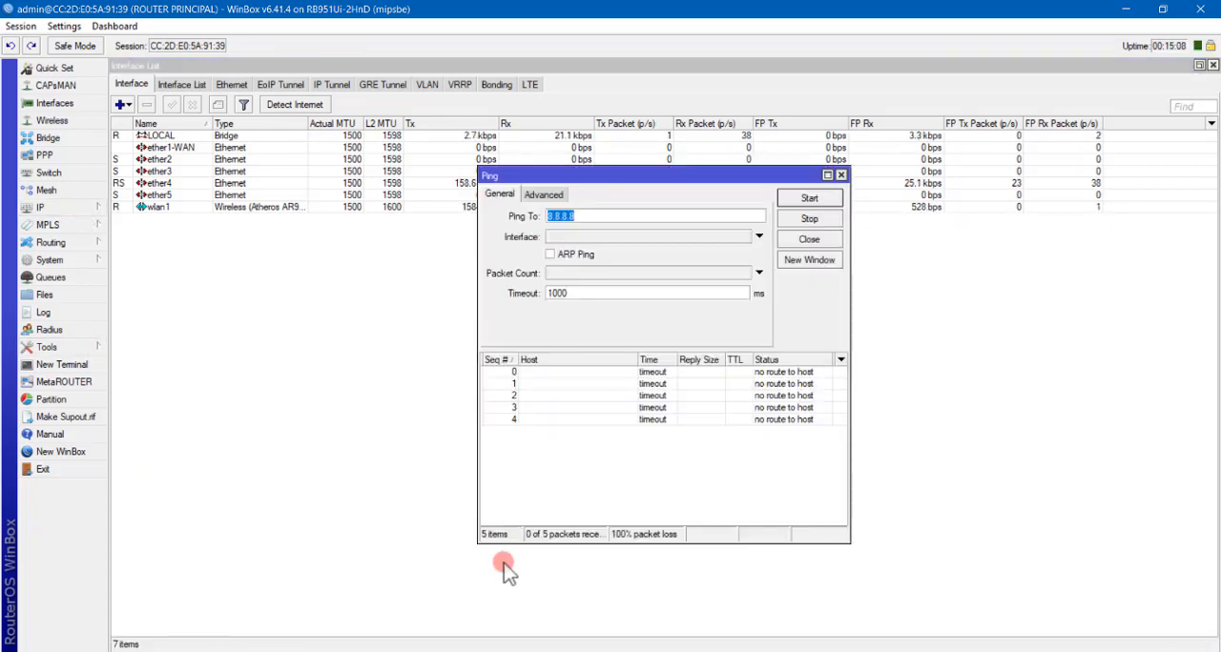
{"action": "key", "text": "Return"}
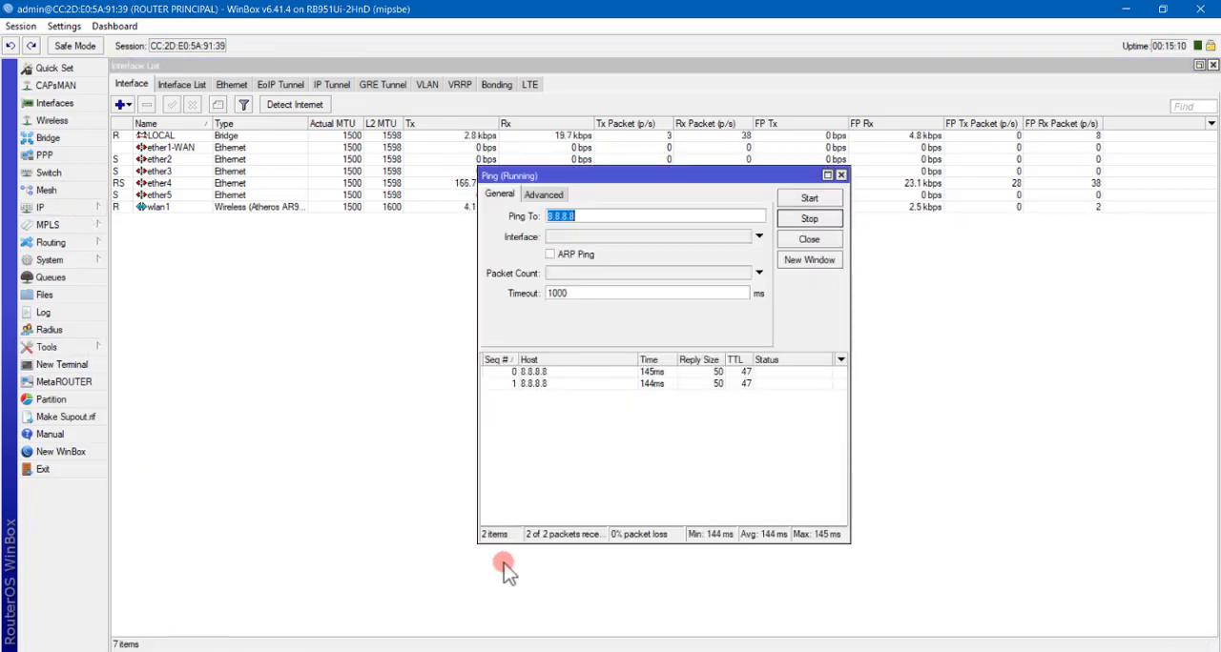
{"action": "left_click", "coordinate": [808, 219]}
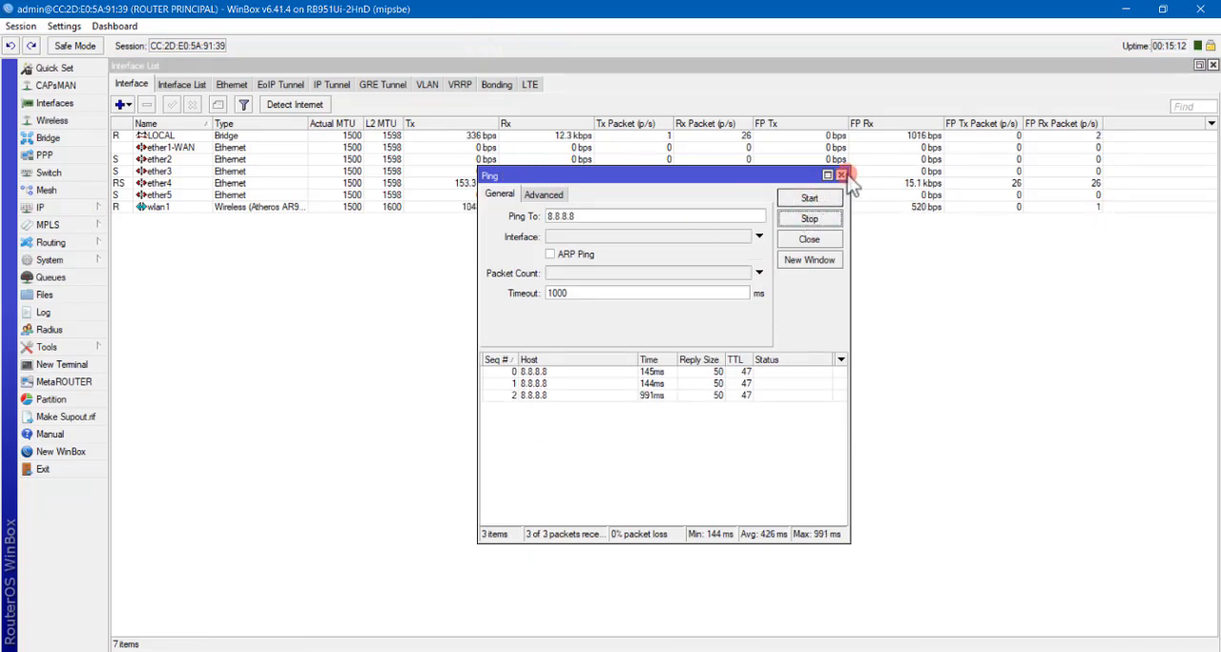
{"action": "left_click", "coordinate": [674, 153]}
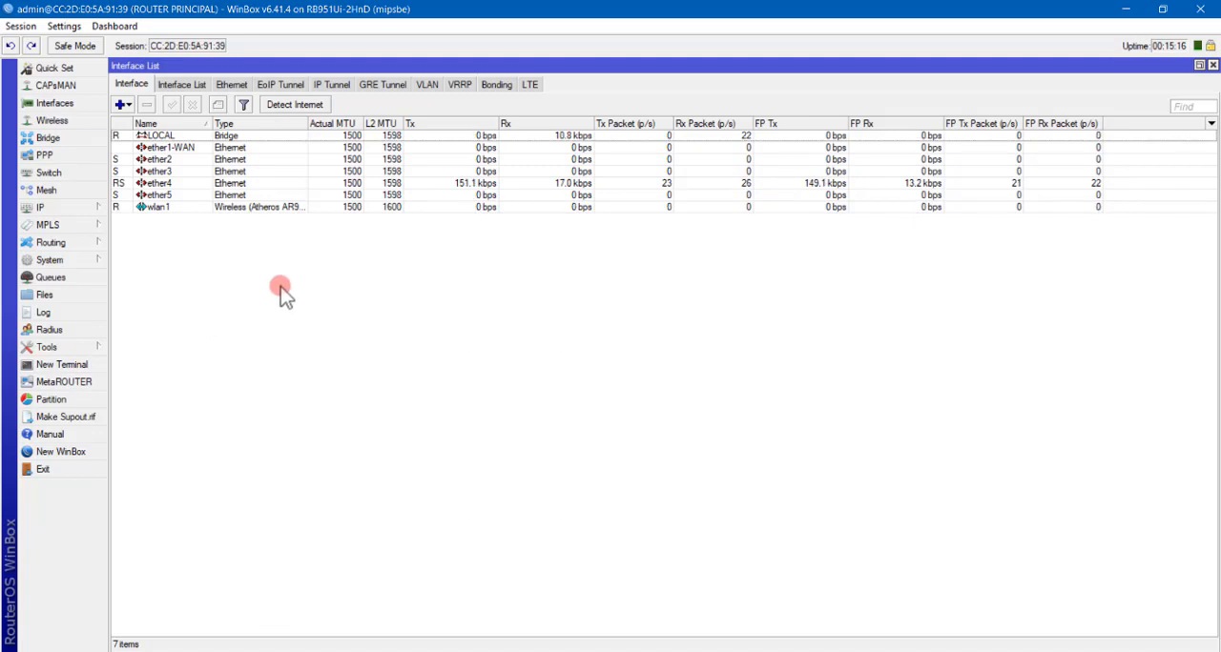